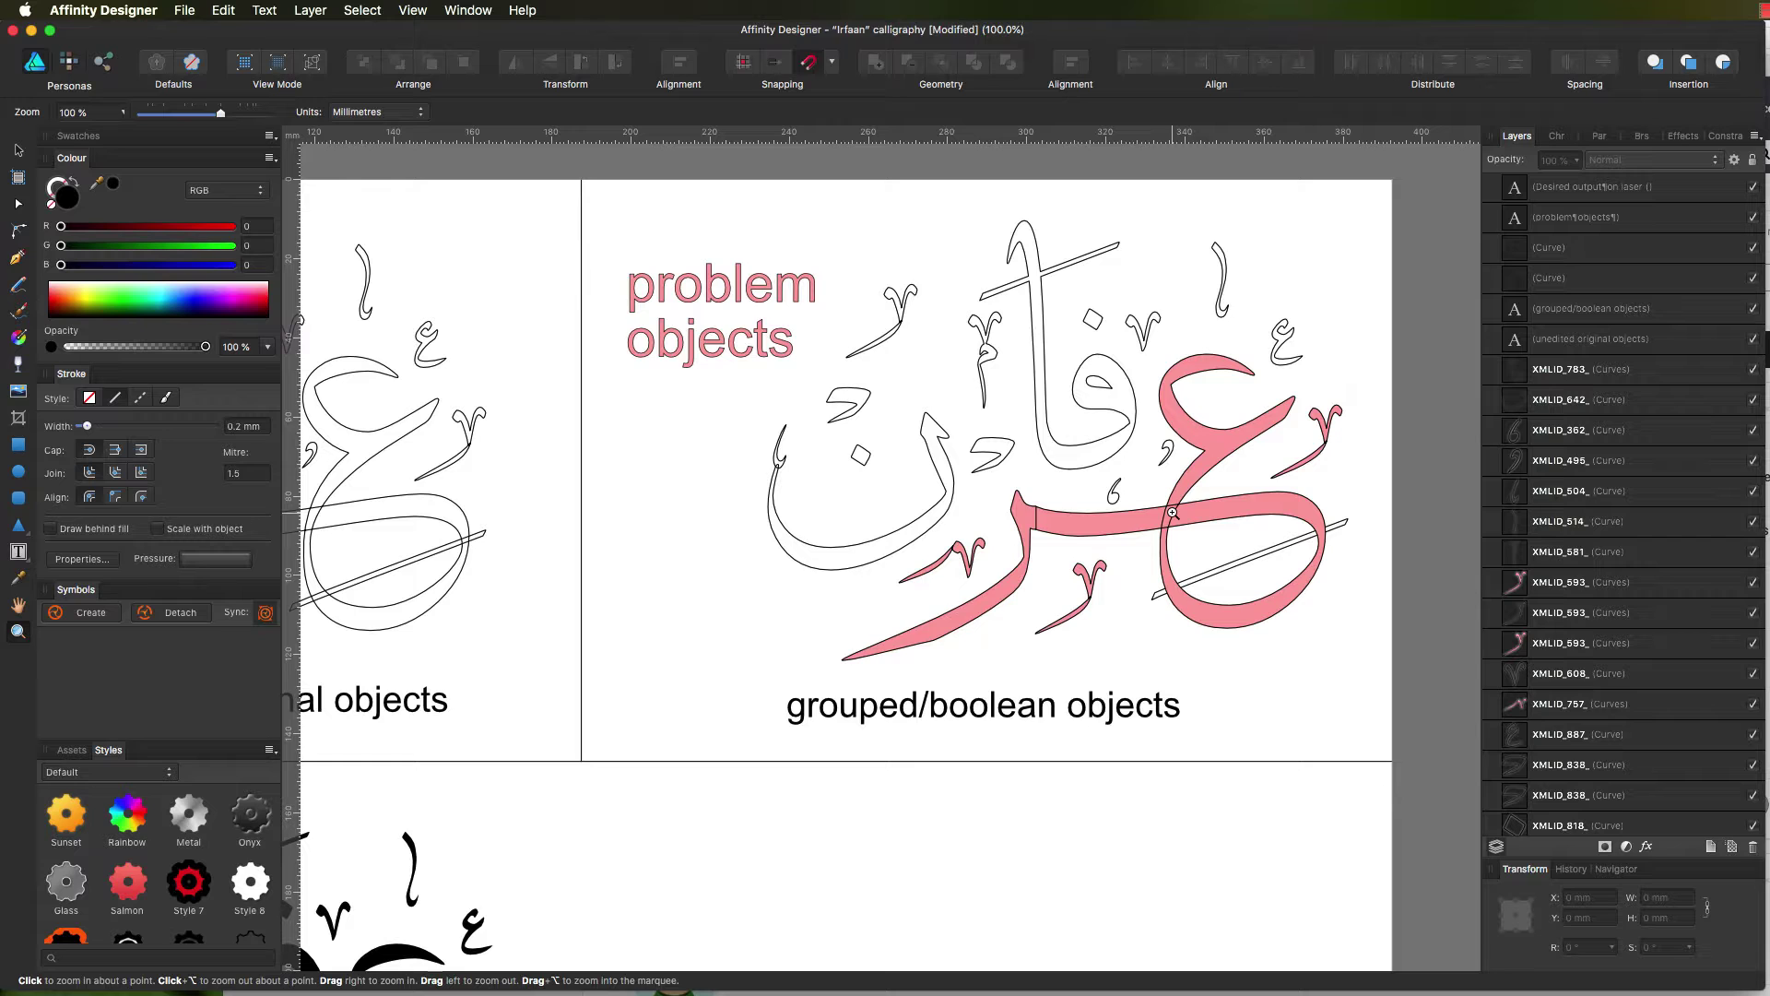
- Select the pink calligraphy group and expand its four nested groups down to the XMLID_327_ curve
{"action": "key", "text": "v"}
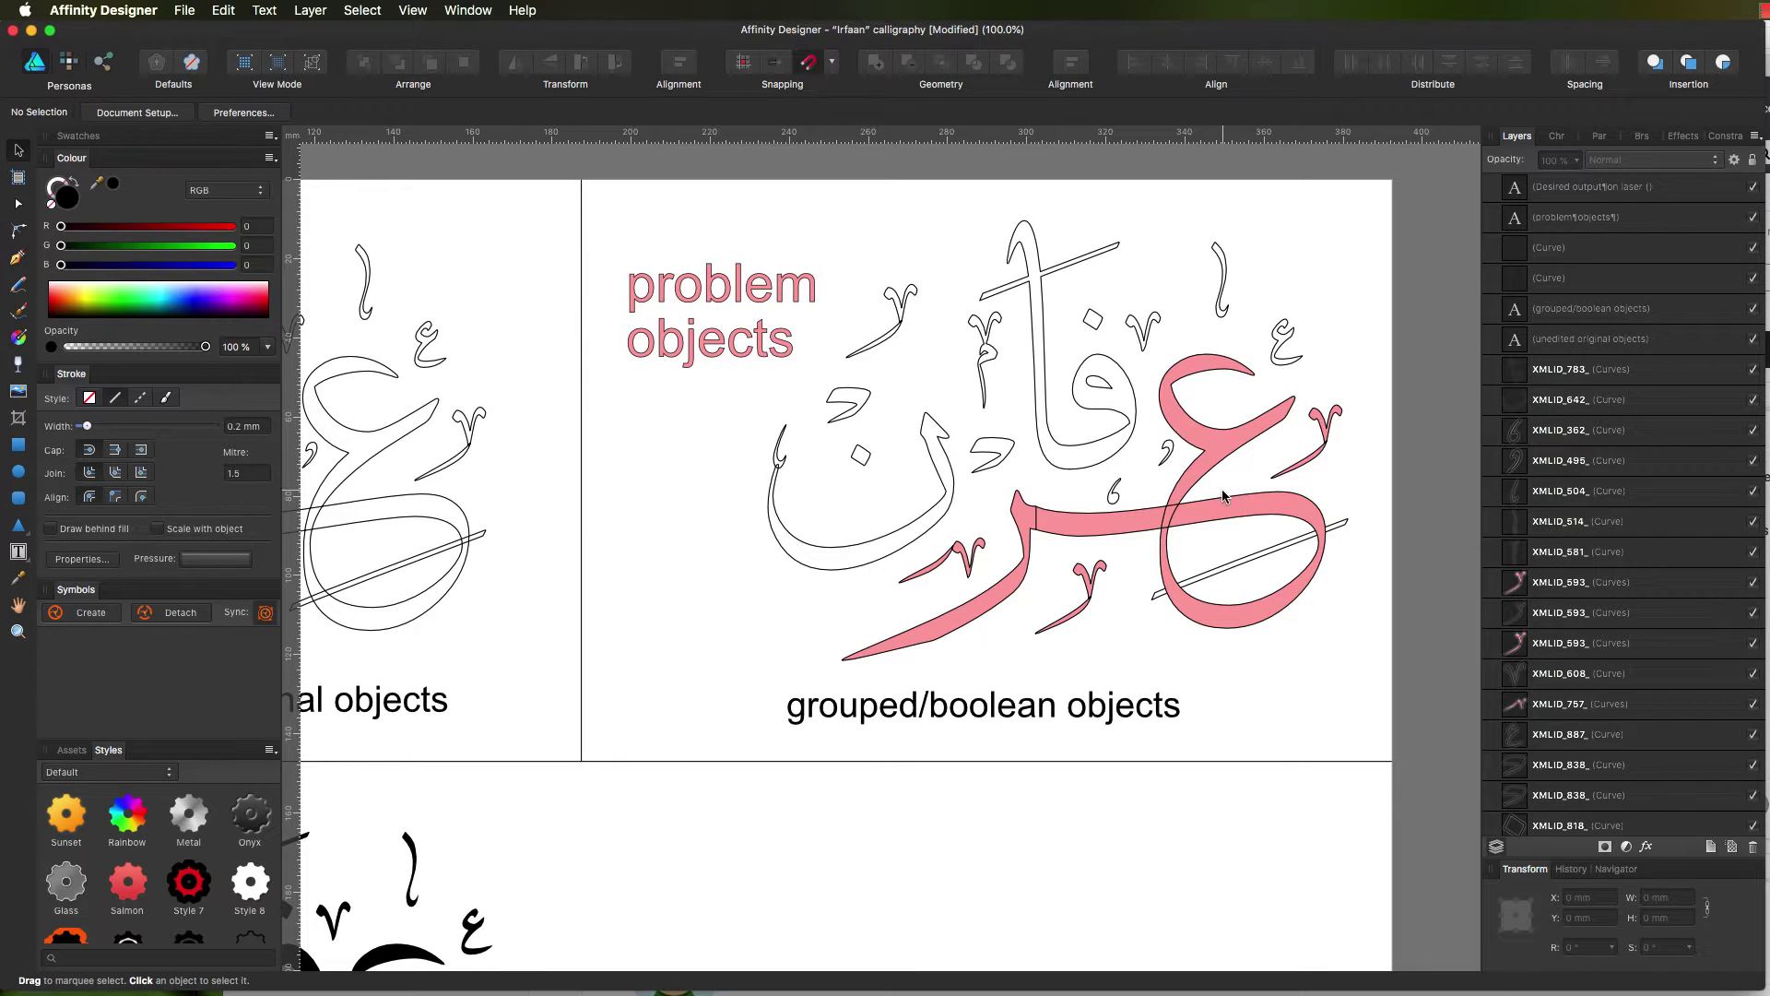
{"action": "left_click", "coordinate": [1209, 500]}
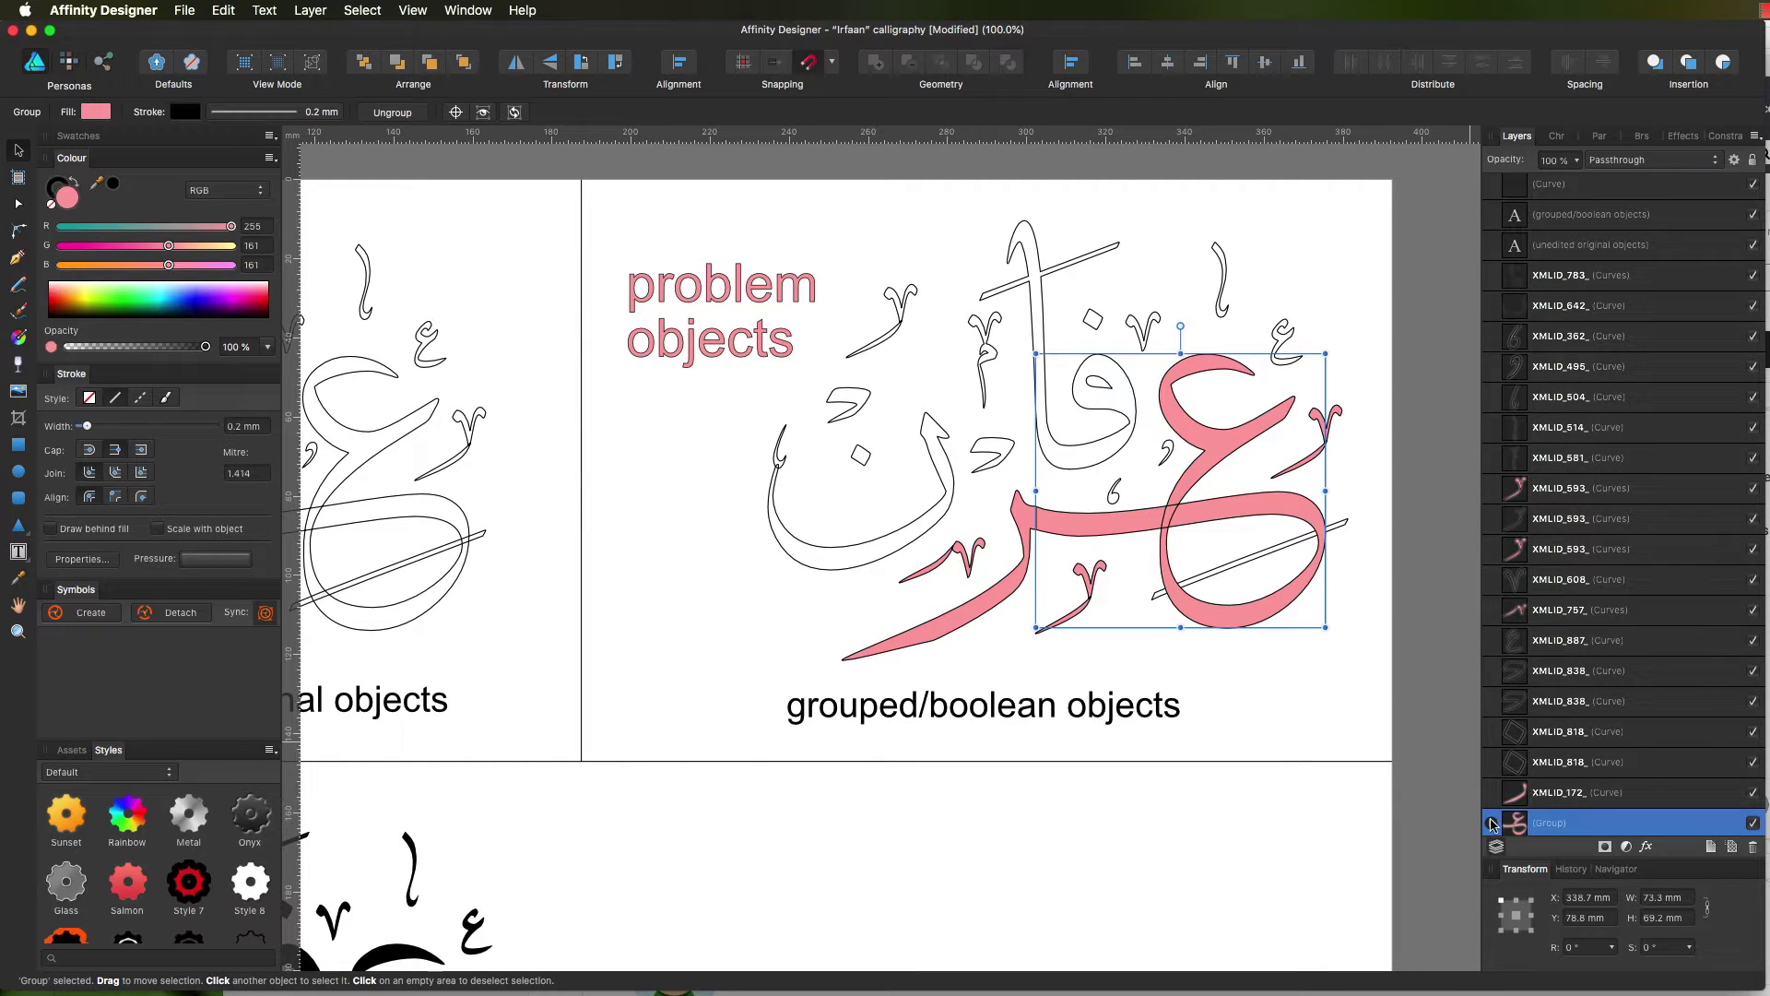
{"action": "scroll", "coordinate": [1530, 645], "scroll_direction": "down", "scroll_amount": 10}
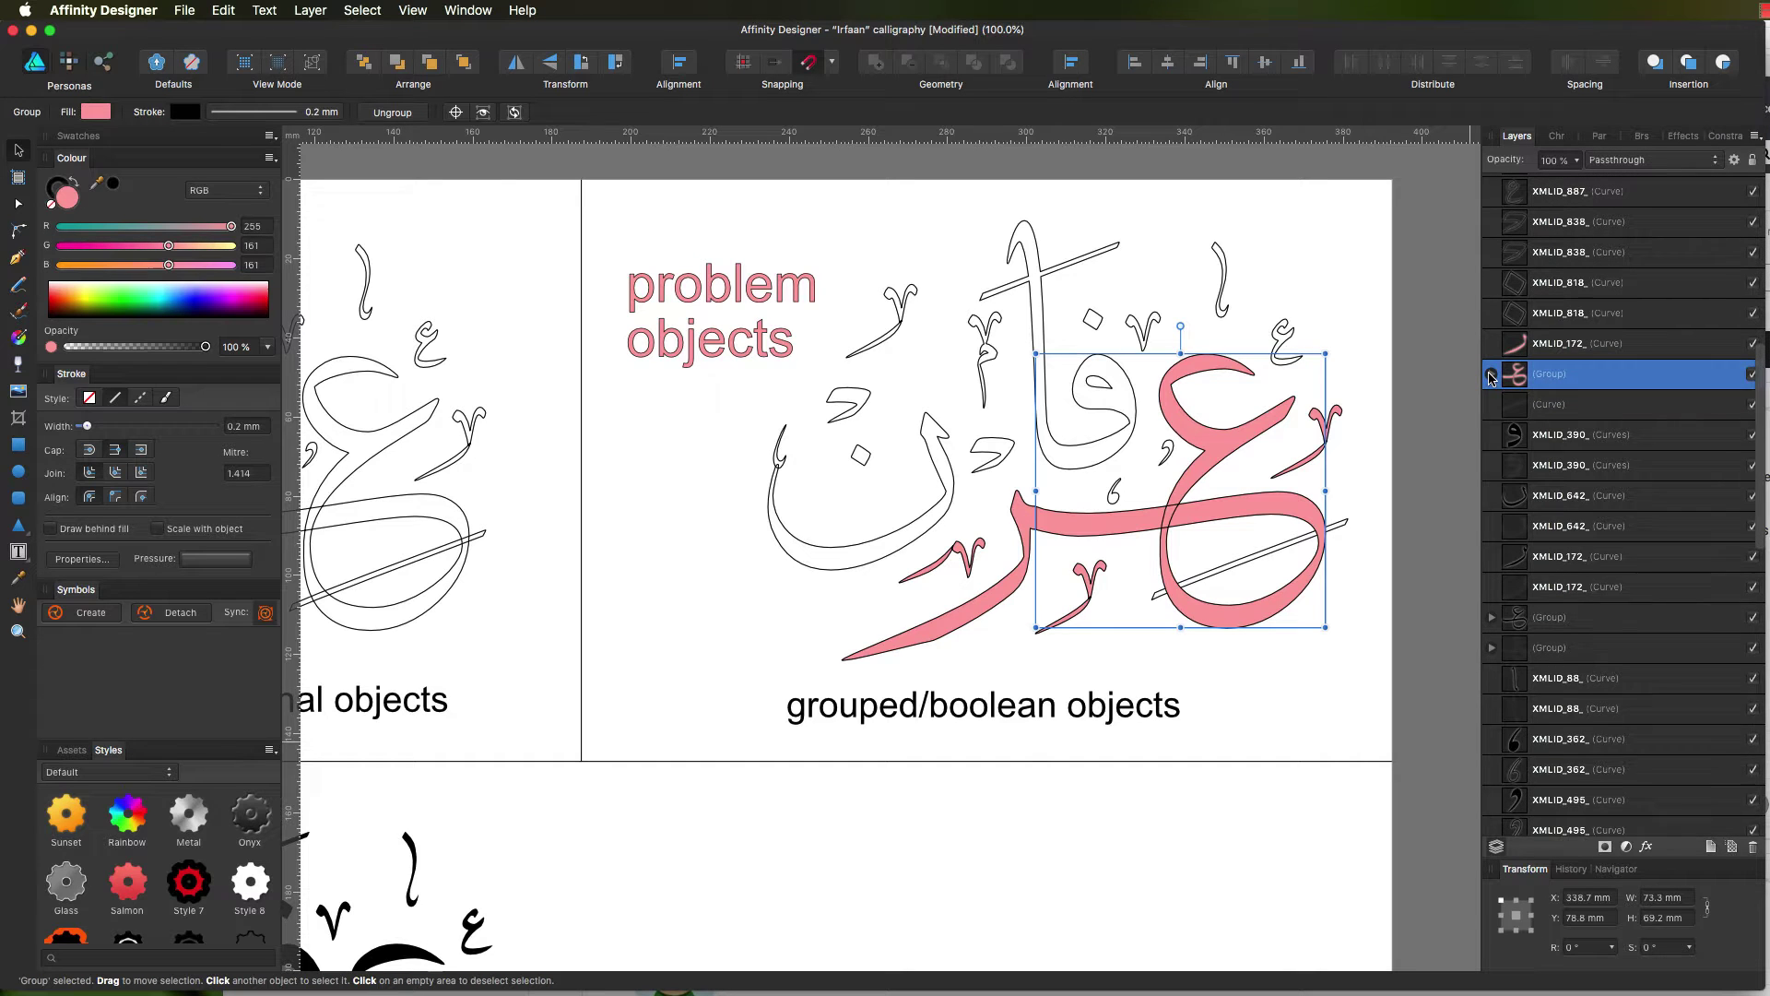
{"action": "left_click", "coordinate": [1490, 374]}
{"action": "left_click", "coordinate": [1501, 407]}
{"action": "left_click", "coordinate": [1509, 435]}
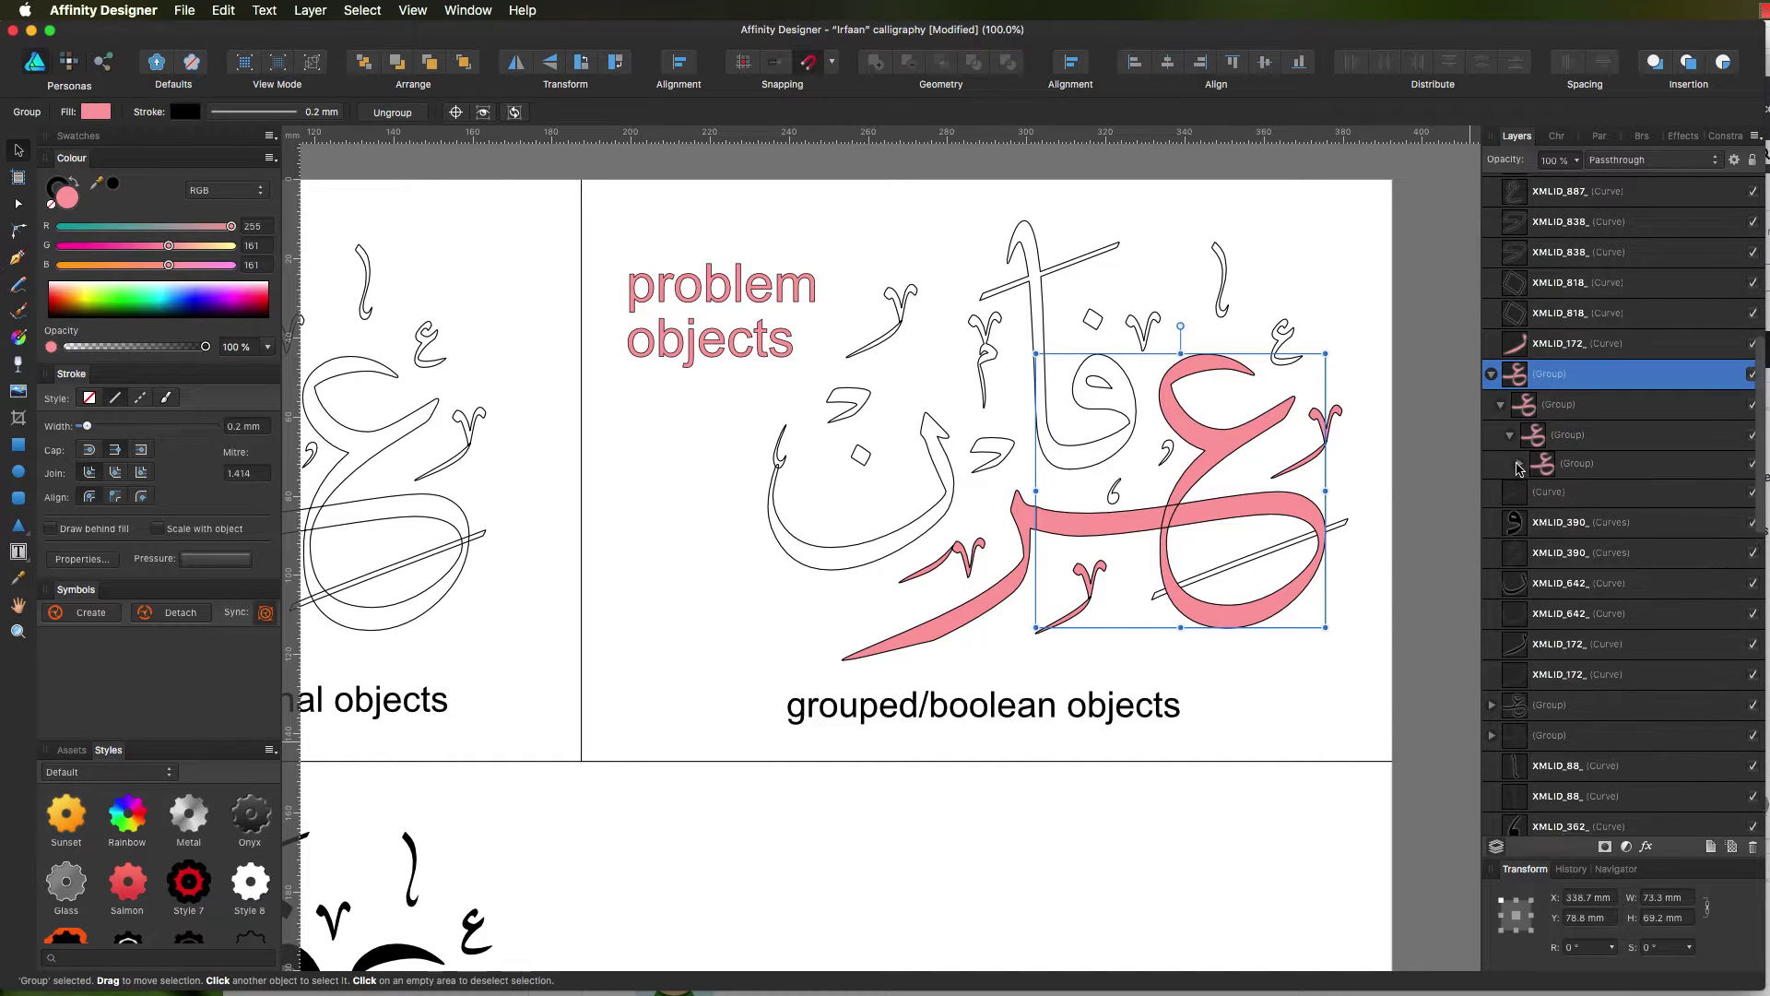
{"action": "left_click", "coordinate": [1518, 466]}
{"action": "left_click", "coordinate": [1528, 496]}
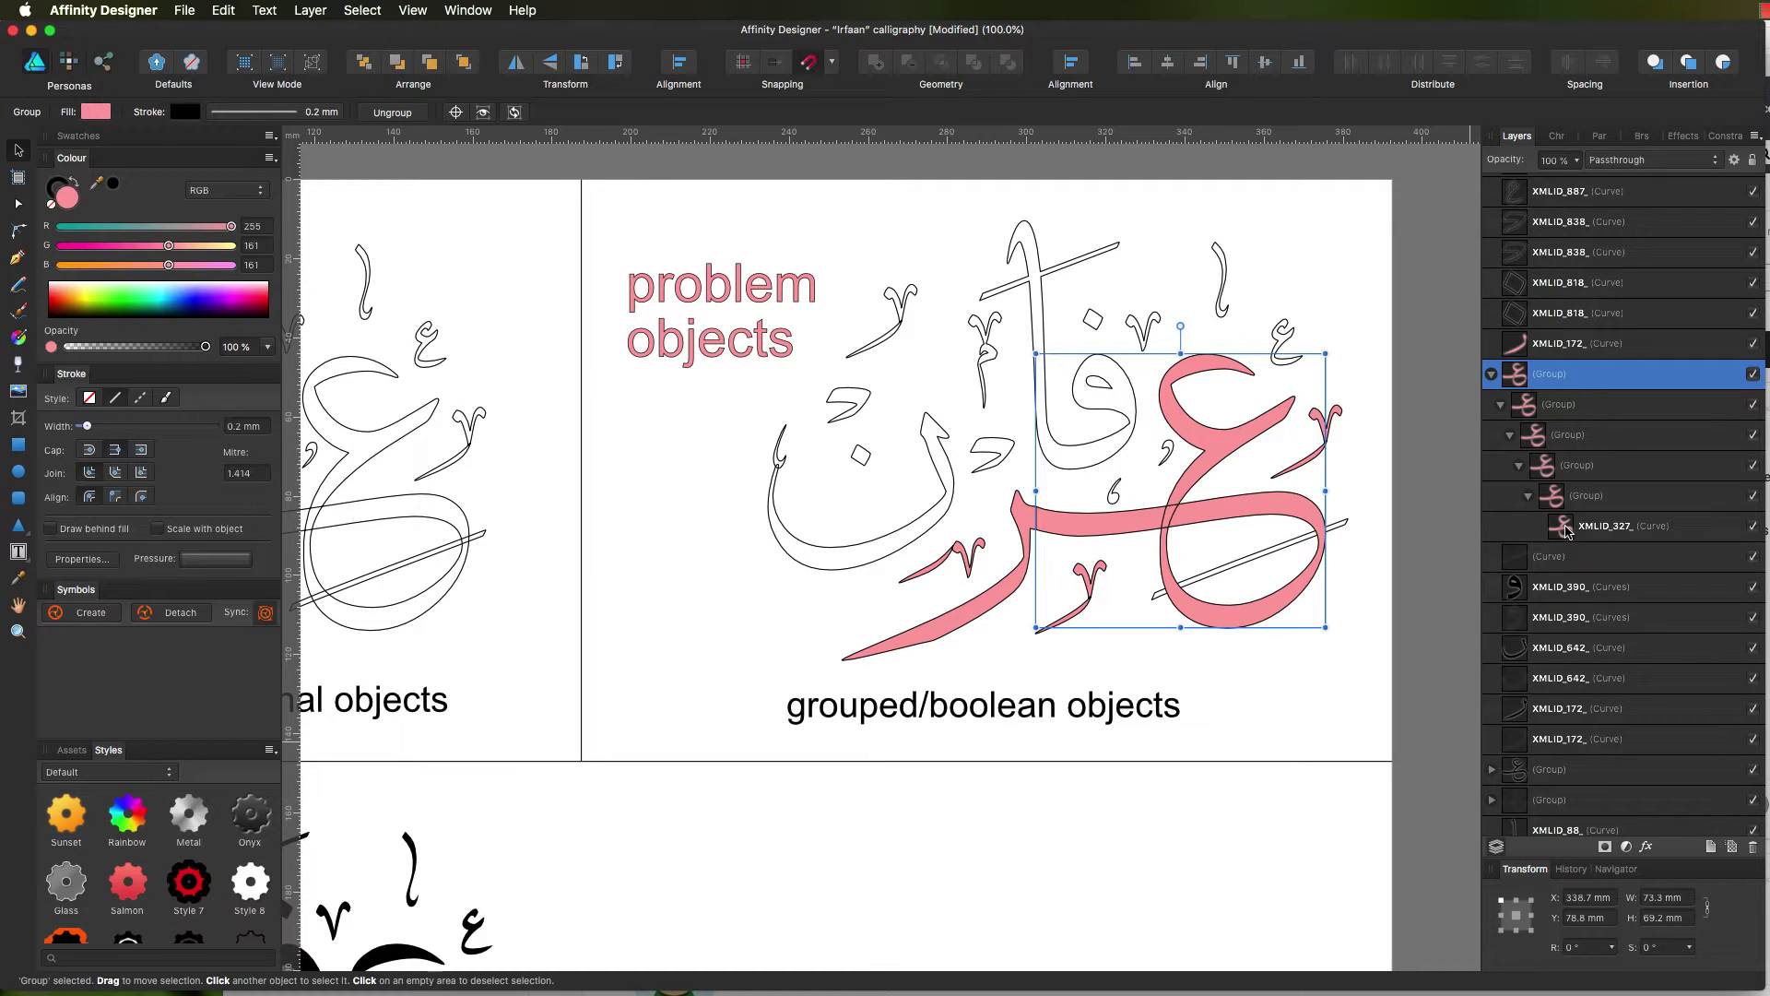
- Drag XMLID_327_ out of its nested groups, delete the empty group, and select the curve
{"action": "left_click_drag", "start_coordinate": [1566, 532], "coordinate": [1536, 536]}
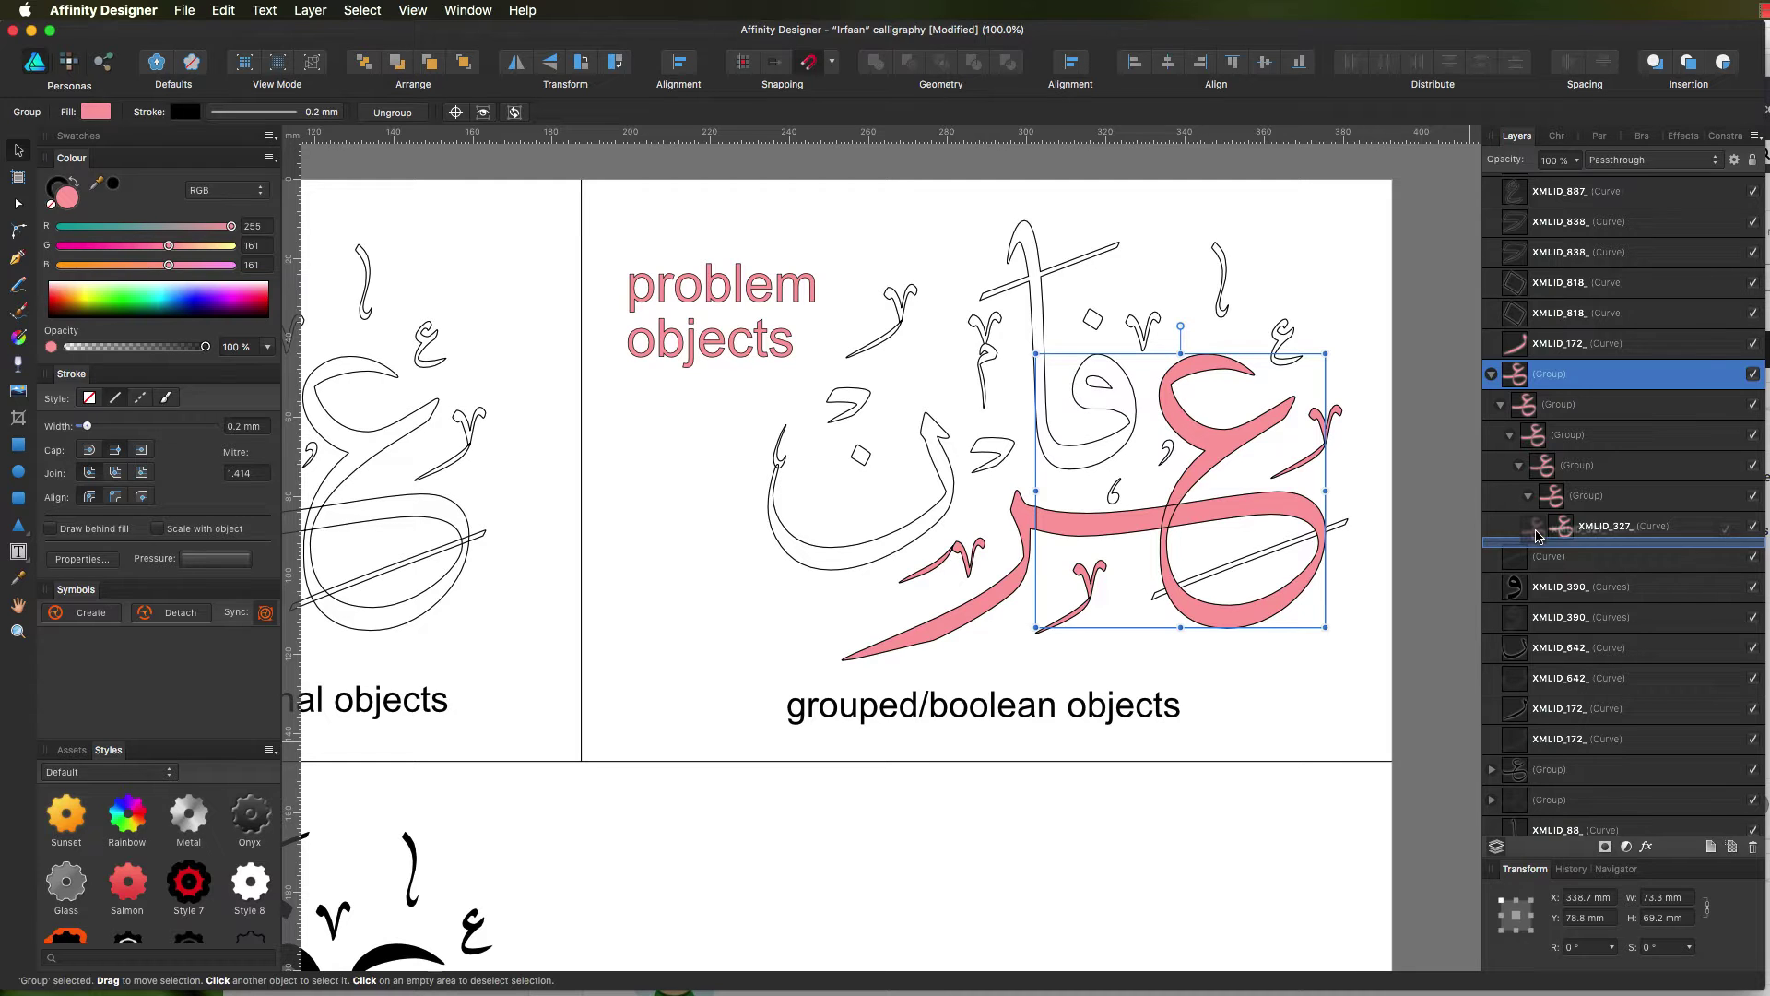
{"action": "left_click_drag", "start_coordinate": [1536, 536], "coordinate": [1537, 536]}
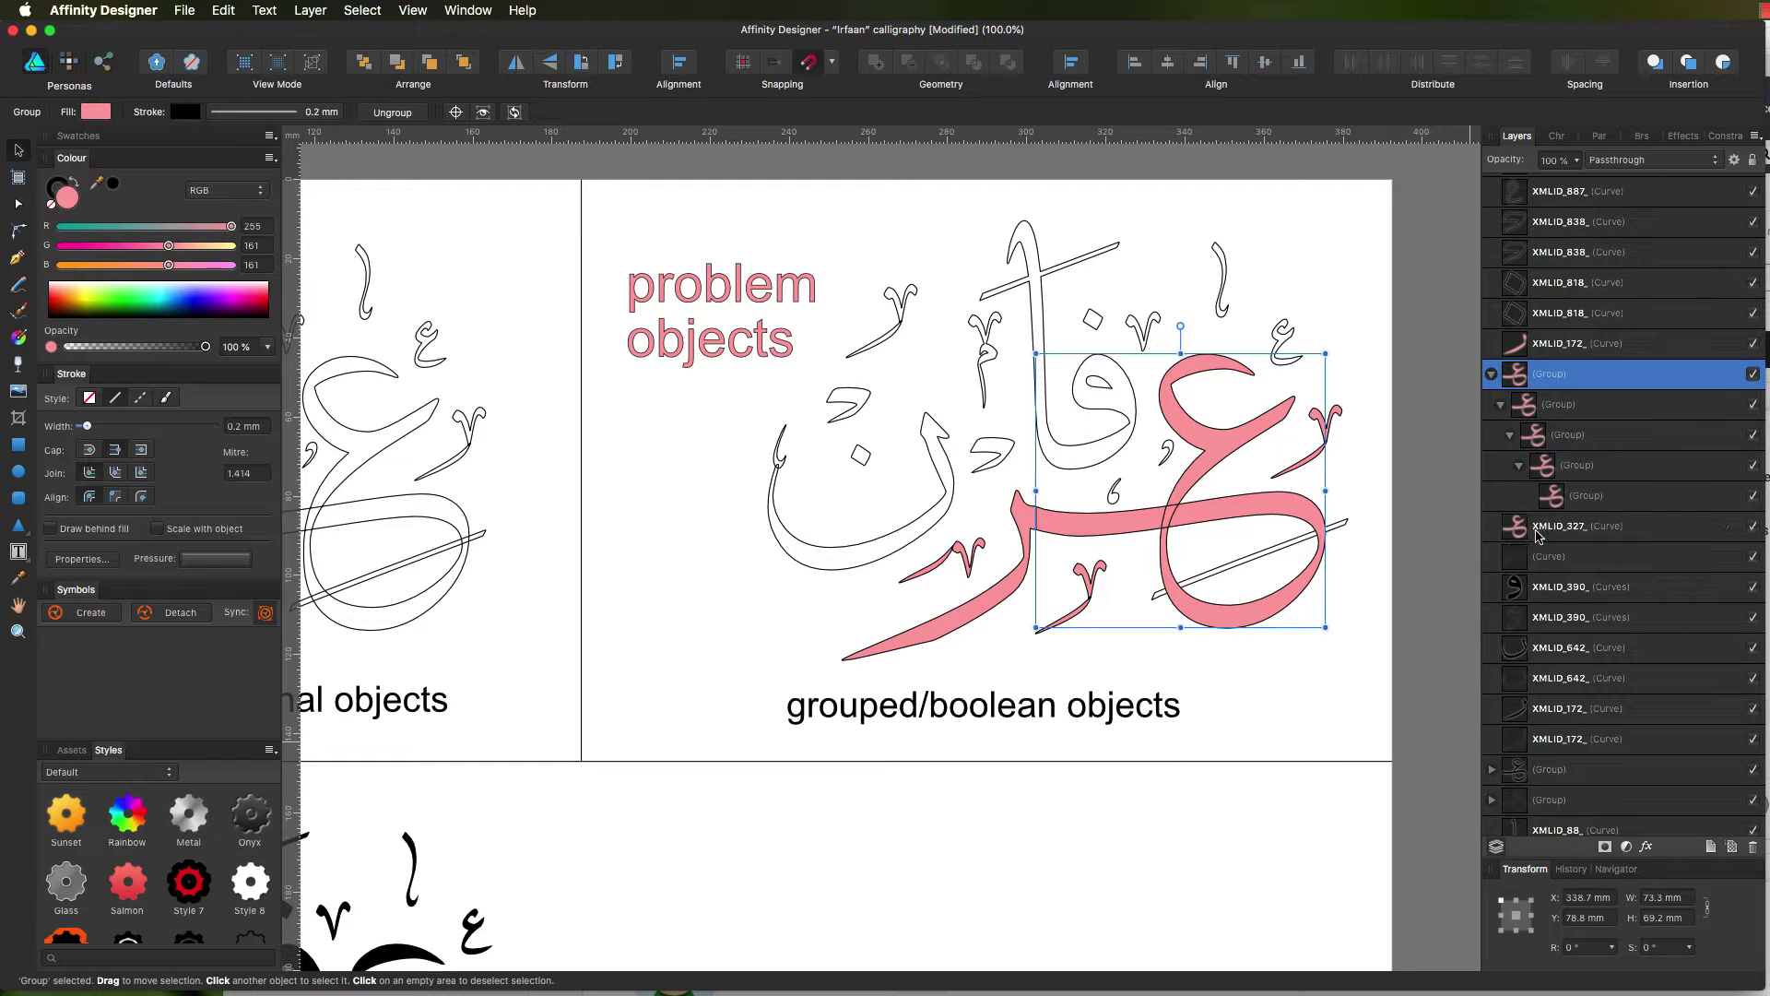
{"action": "right_click", "coordinate": [1518, 379]}
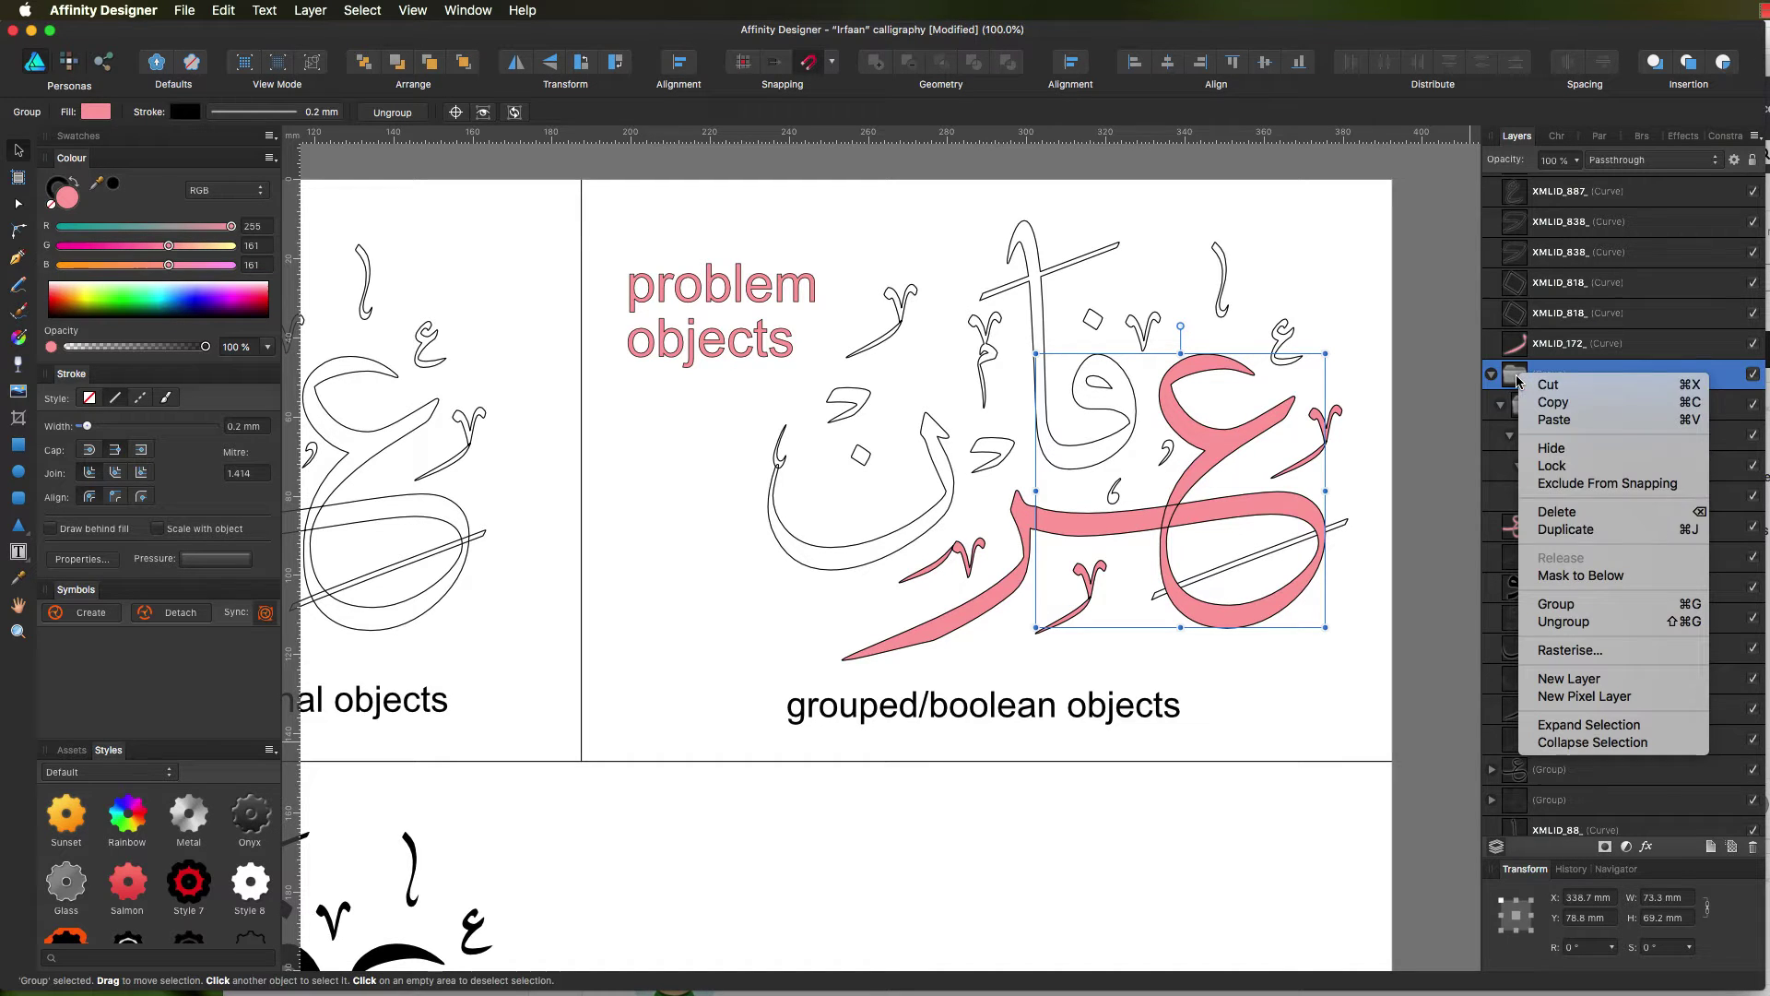
{"action": "left_click", "coordinate": [1562, 506]}
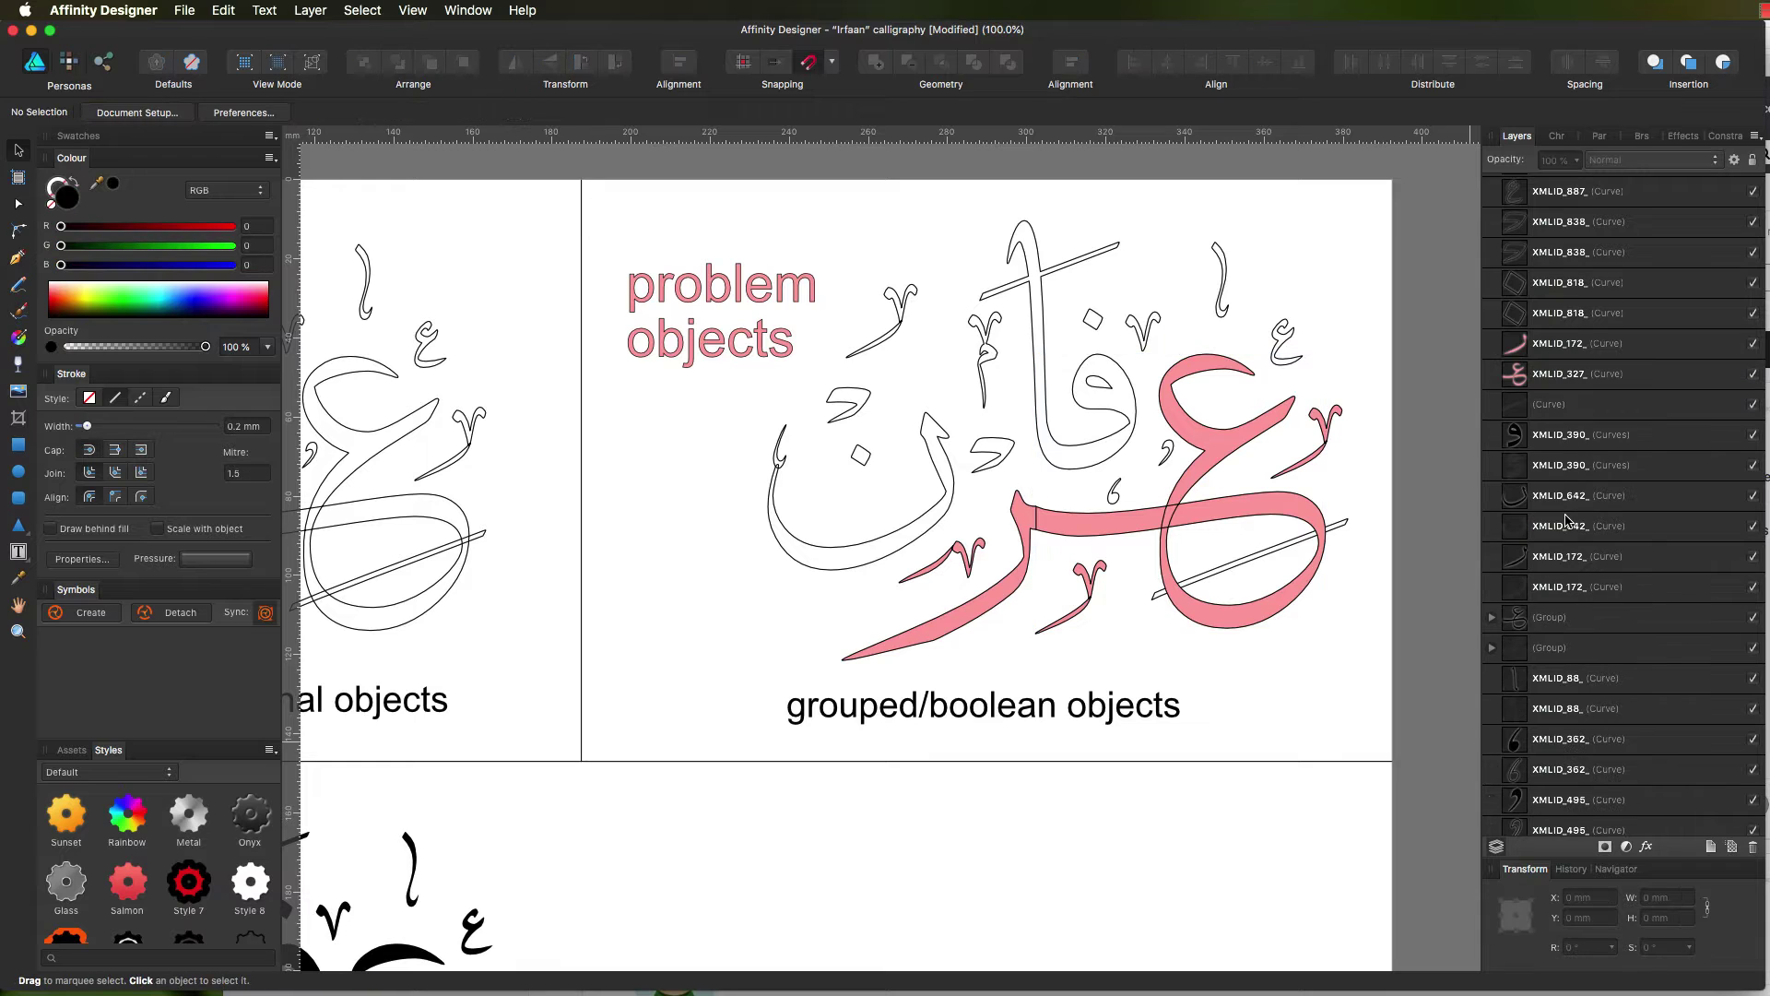
{"action": "left_click", "coordinate": [1509, 378]}
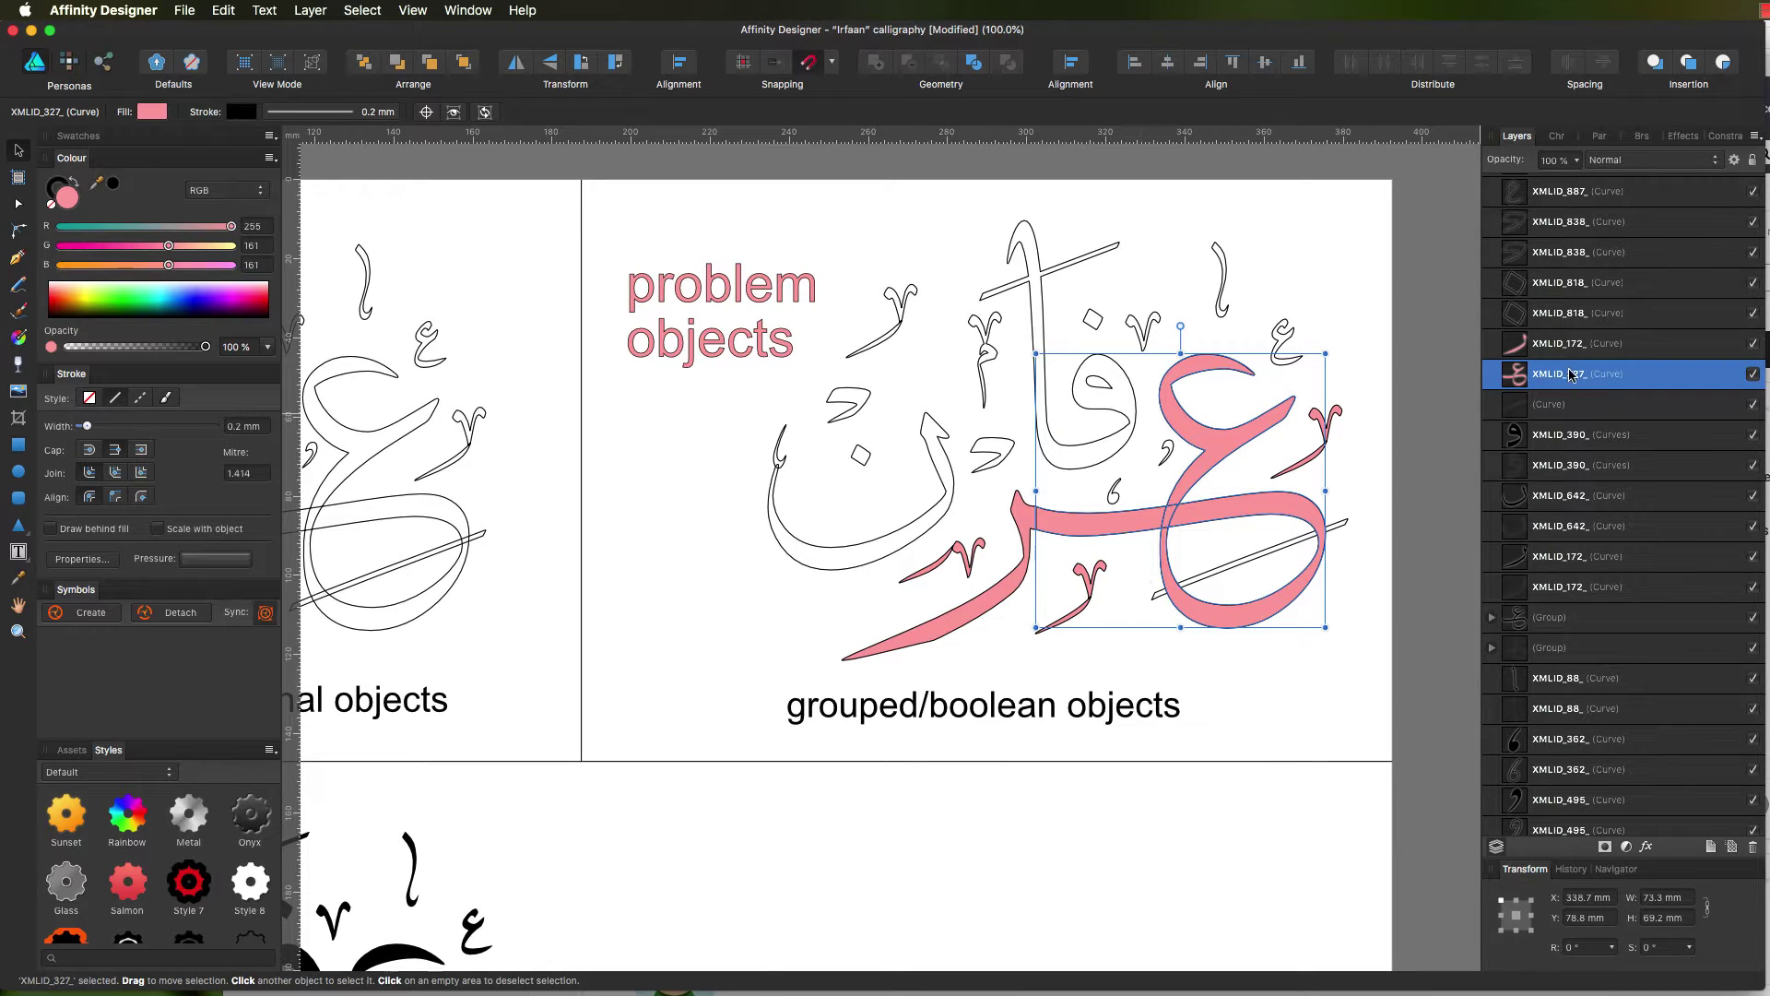
- Try Geometry Xor on XMLID_327_, undo it, then zoom closely into the stroke crossing
{"action": "left_click", "coordinate": [1516, 378], "text": "alt"}
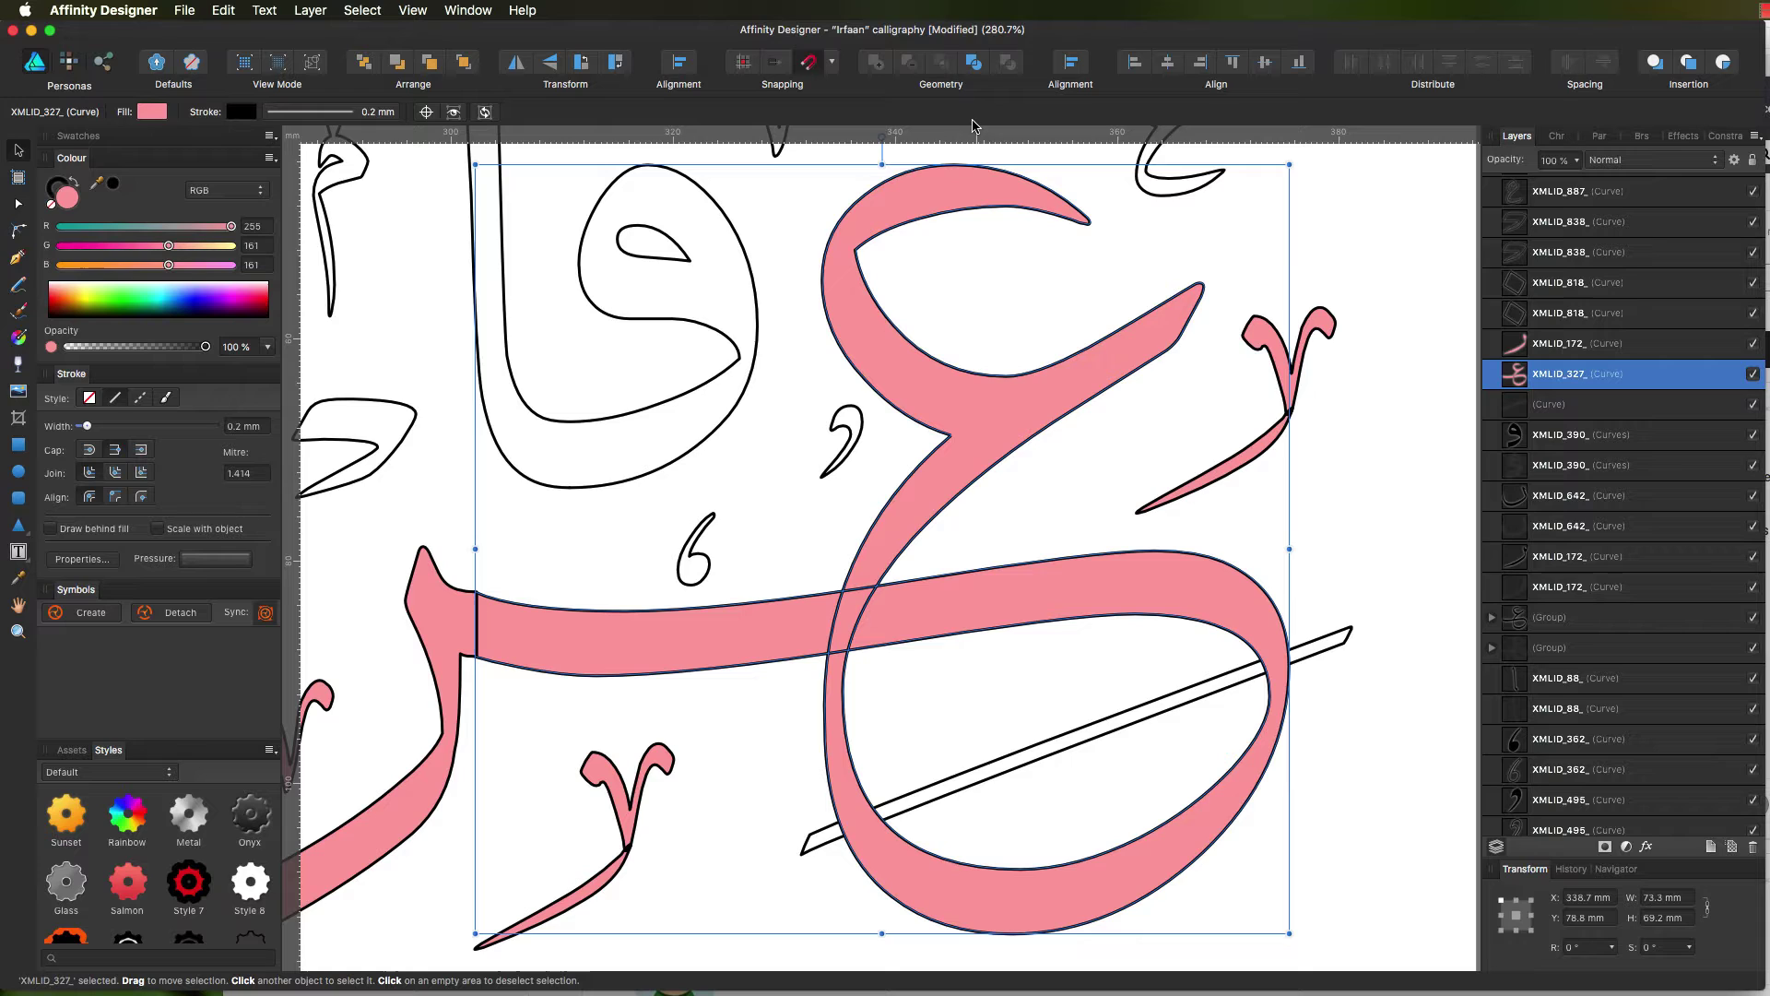
{"action": "left_click", "coordinate": [977, 66]}
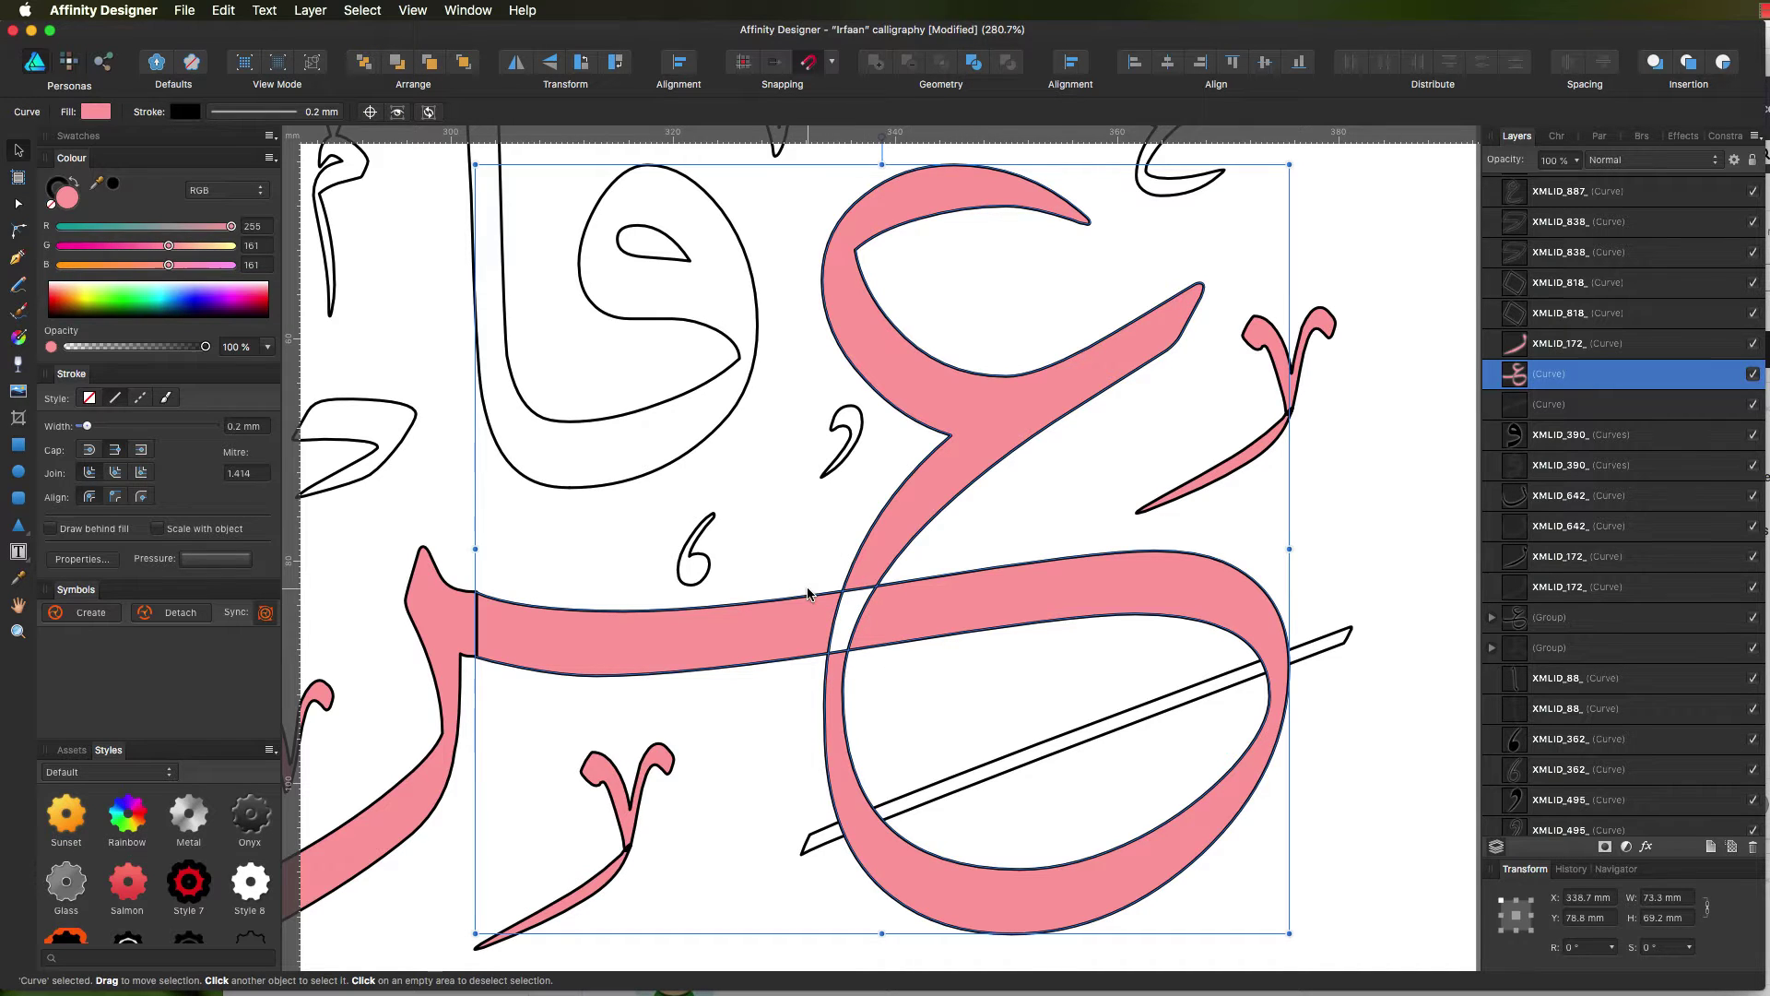
{"action": "scroll", "coordinate": [811, 589], "scroll_direction": "left", "scroll_amount": 1}
{"action": "key", "text": "super+z"}
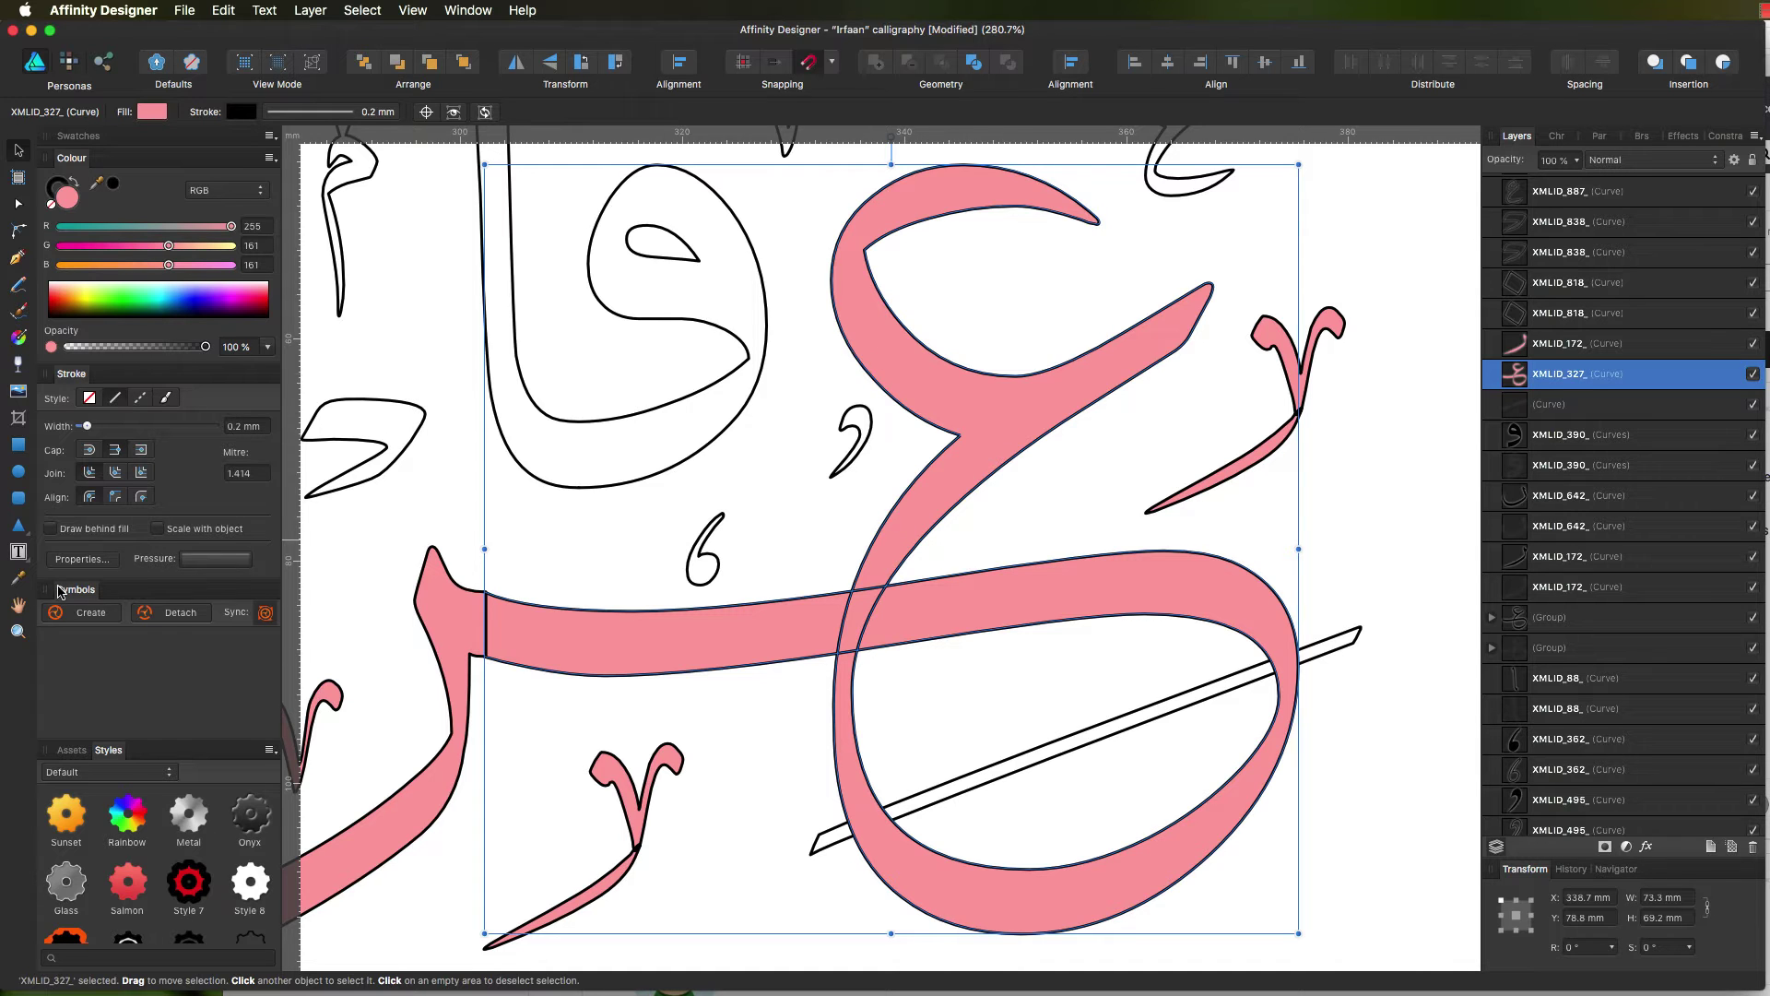
{"action": "left_click", "coordinate": [19, 632]}
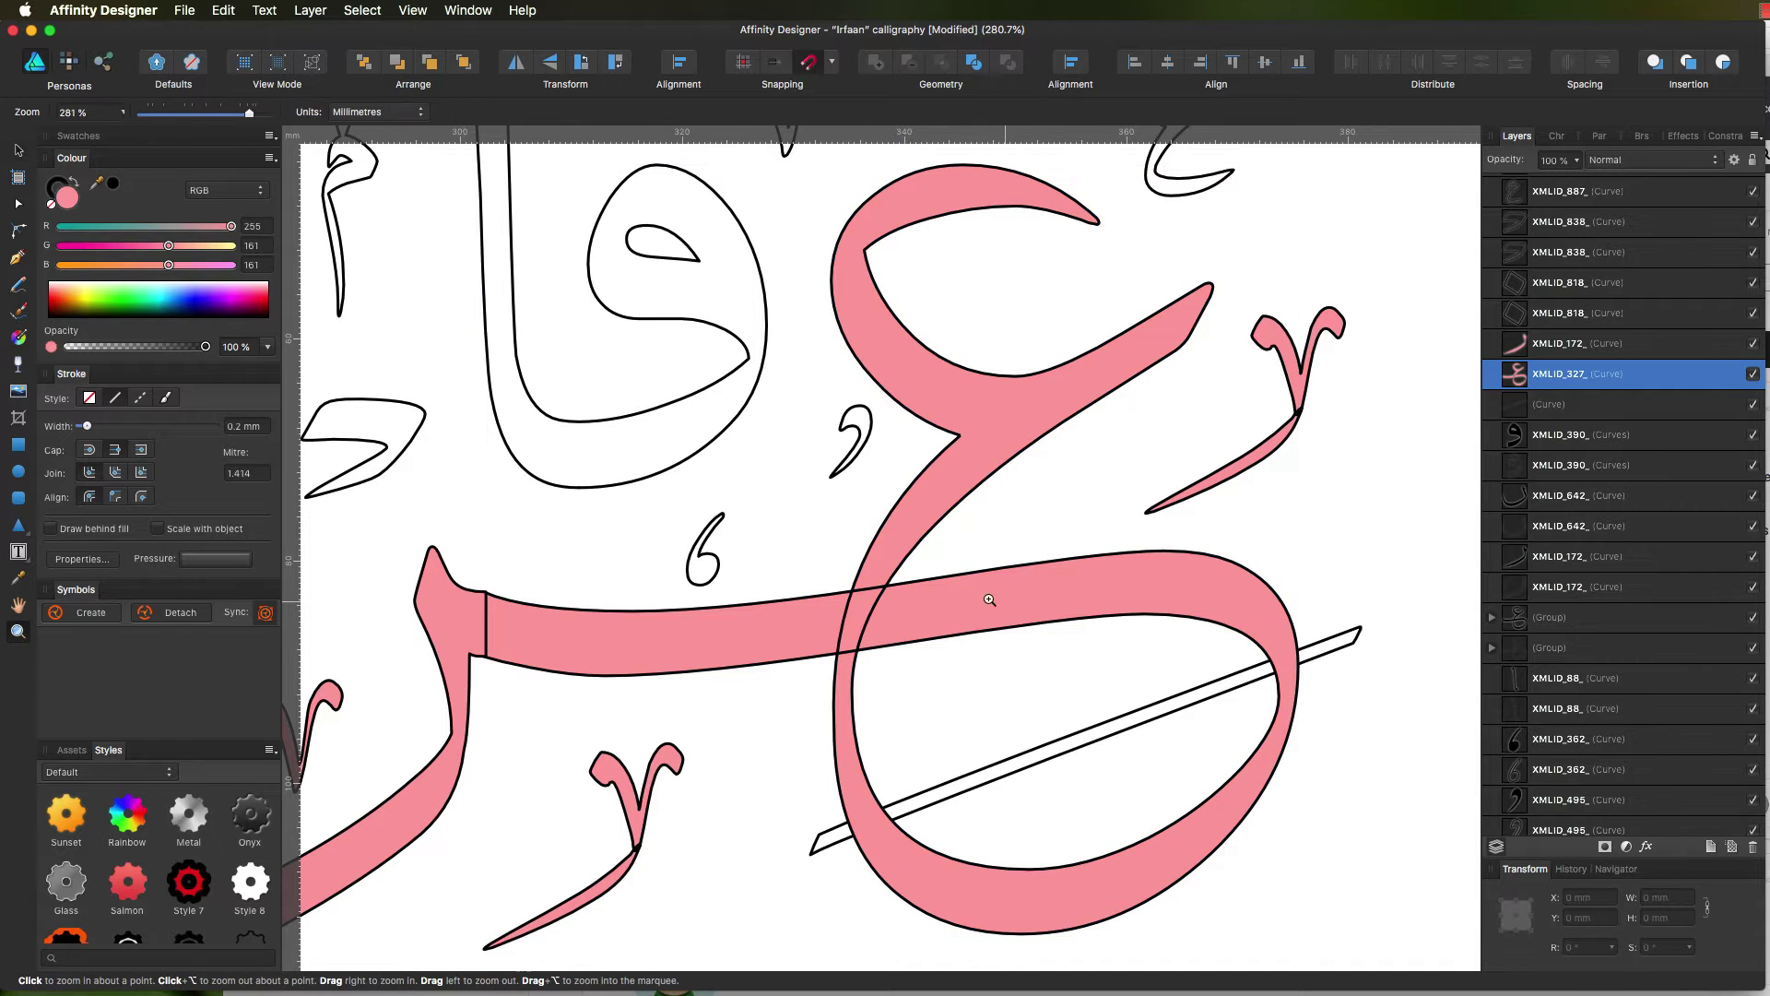
{"action": "left_click_drag", "start_coordinate": [840, 610], "coordinate": [1208, 679]}
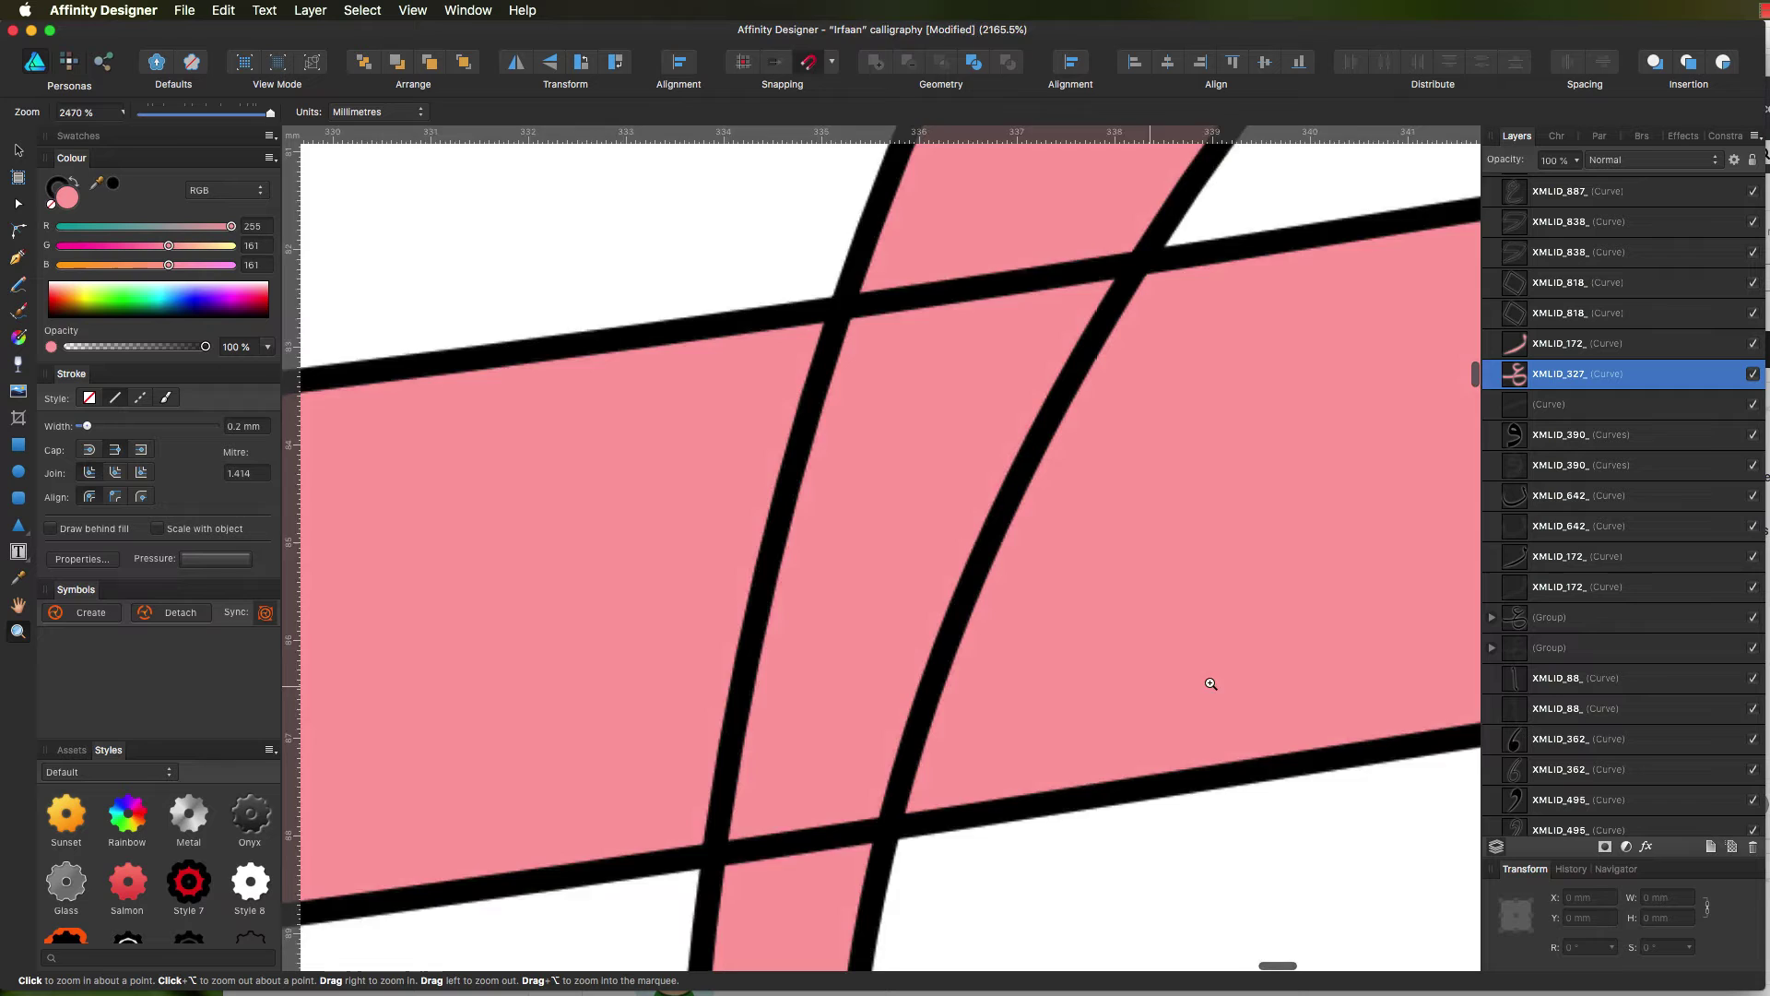
- Draw a closed Pen patch over the stroke crossing and merge it into XMLID_327_ with Geometry Add
{"action": "left_click", "coordinate": [17, 258]}
{"action": "left_click", "coordinate": [1003, 206]}
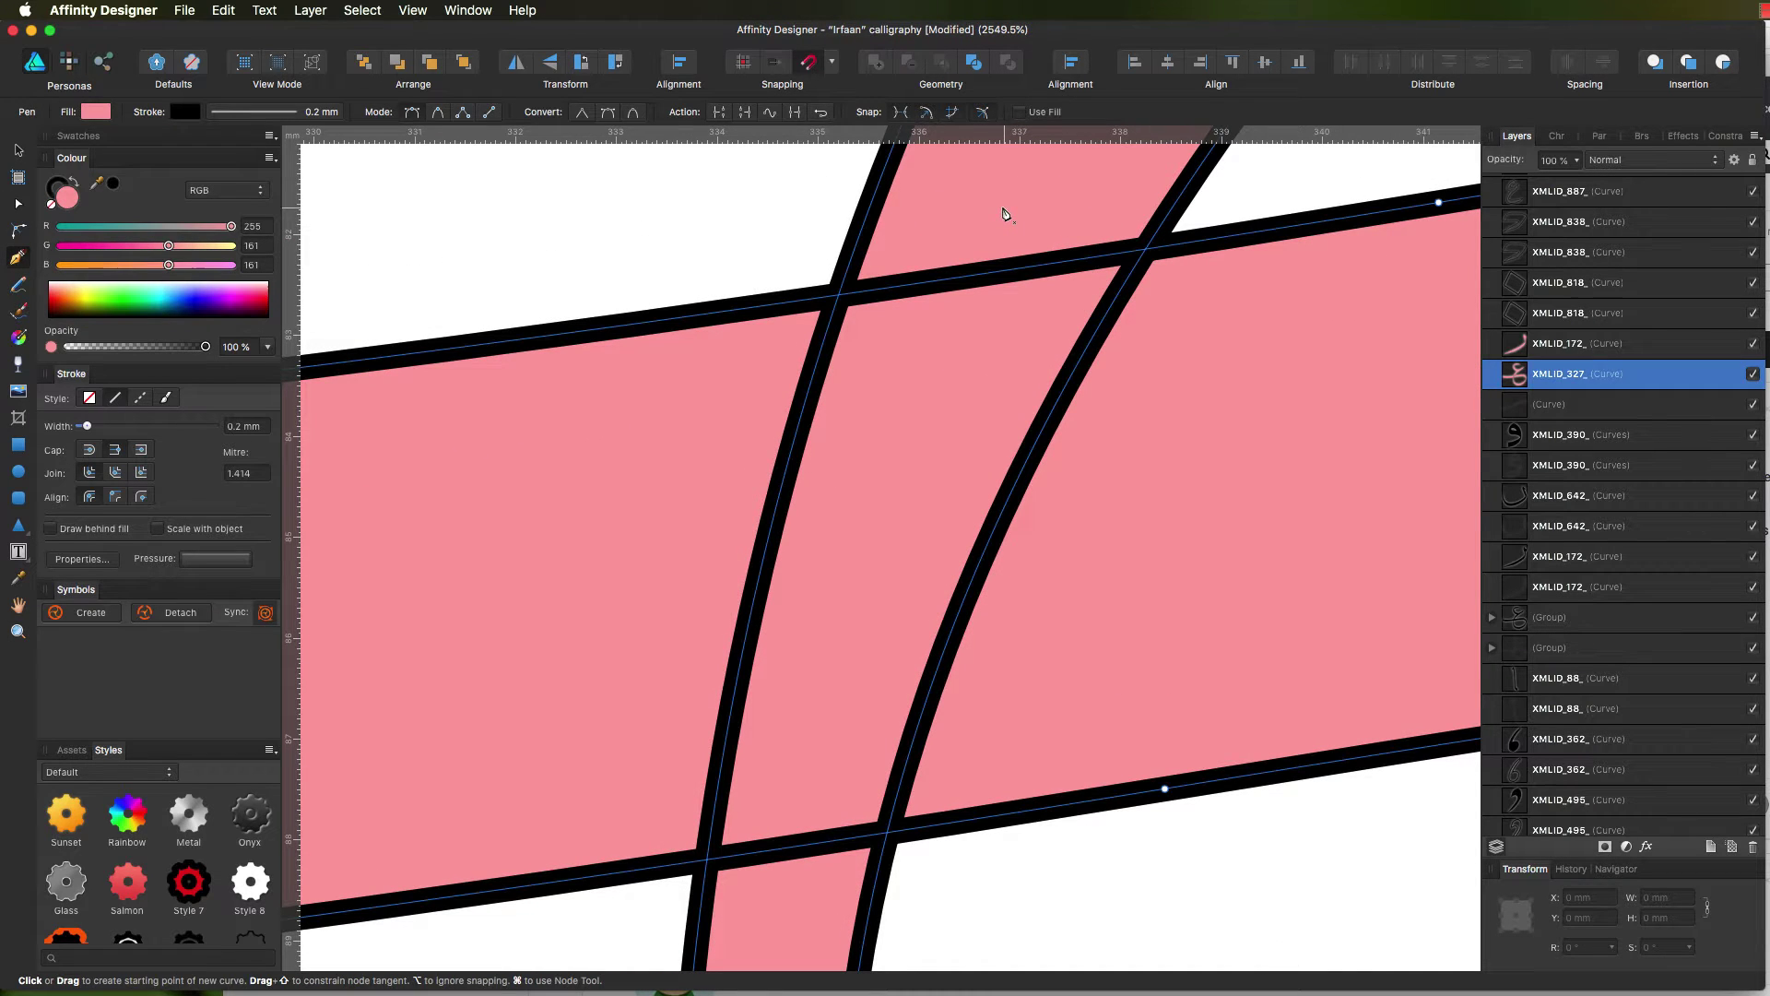
{"action": "left_click", "coordinate": [838, 296]}
{"action": "left_click", "coordinate": [703, 476]}
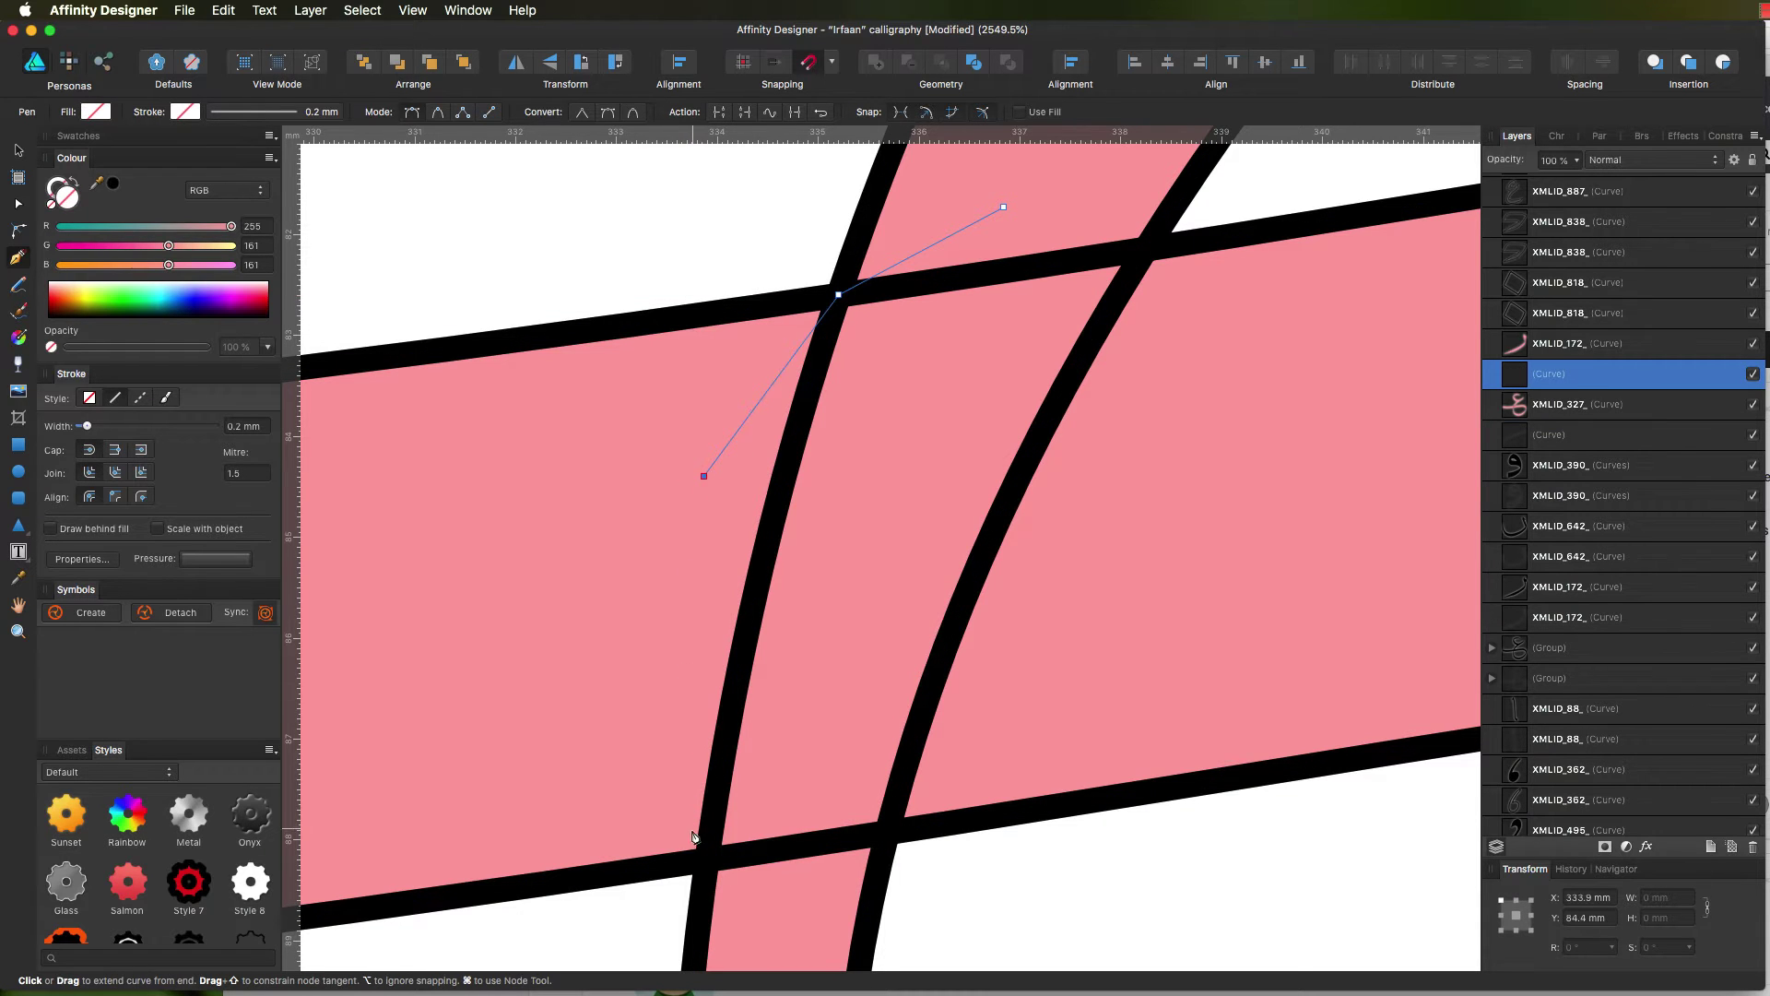
{"action": "left_click_drag", "start_coordinate": [706, 859], "coordinate": [801, 907]}
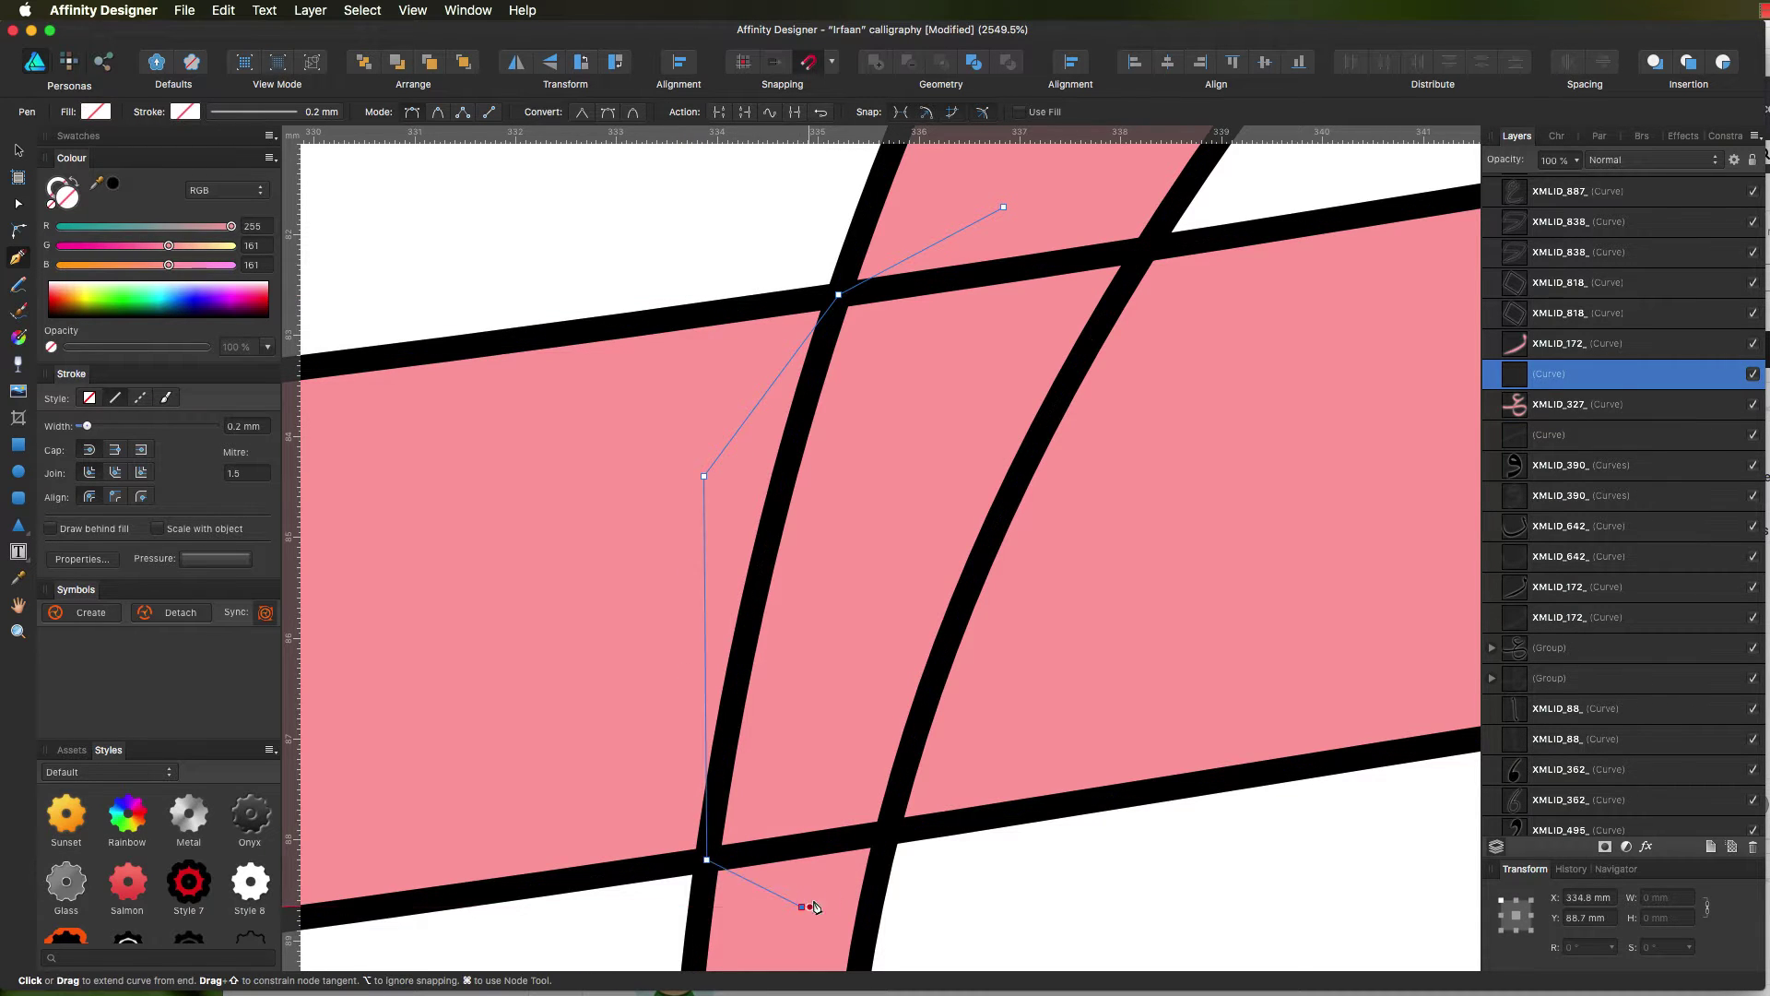
{"action": "left_click", "coordinate": [887, 834]}
{"action": "left_click", "coordinate": [1157, 446]}
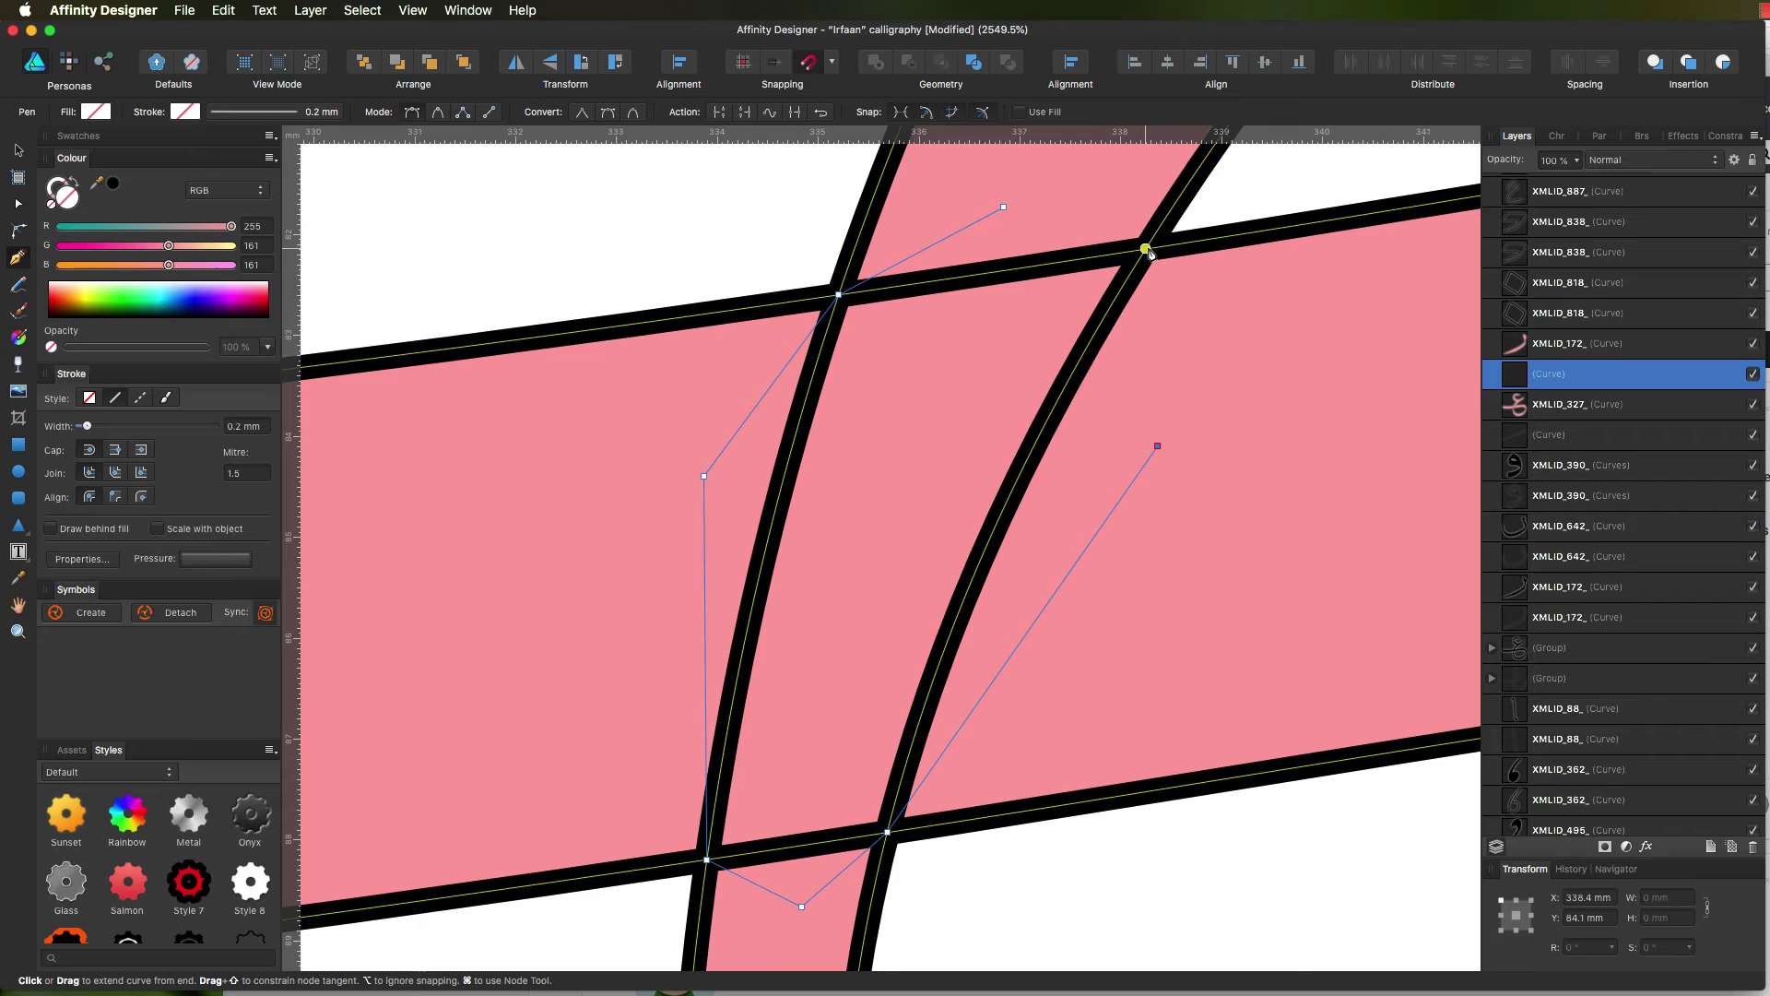
{"action": "left_click", "coordinate": [1145, 249]}
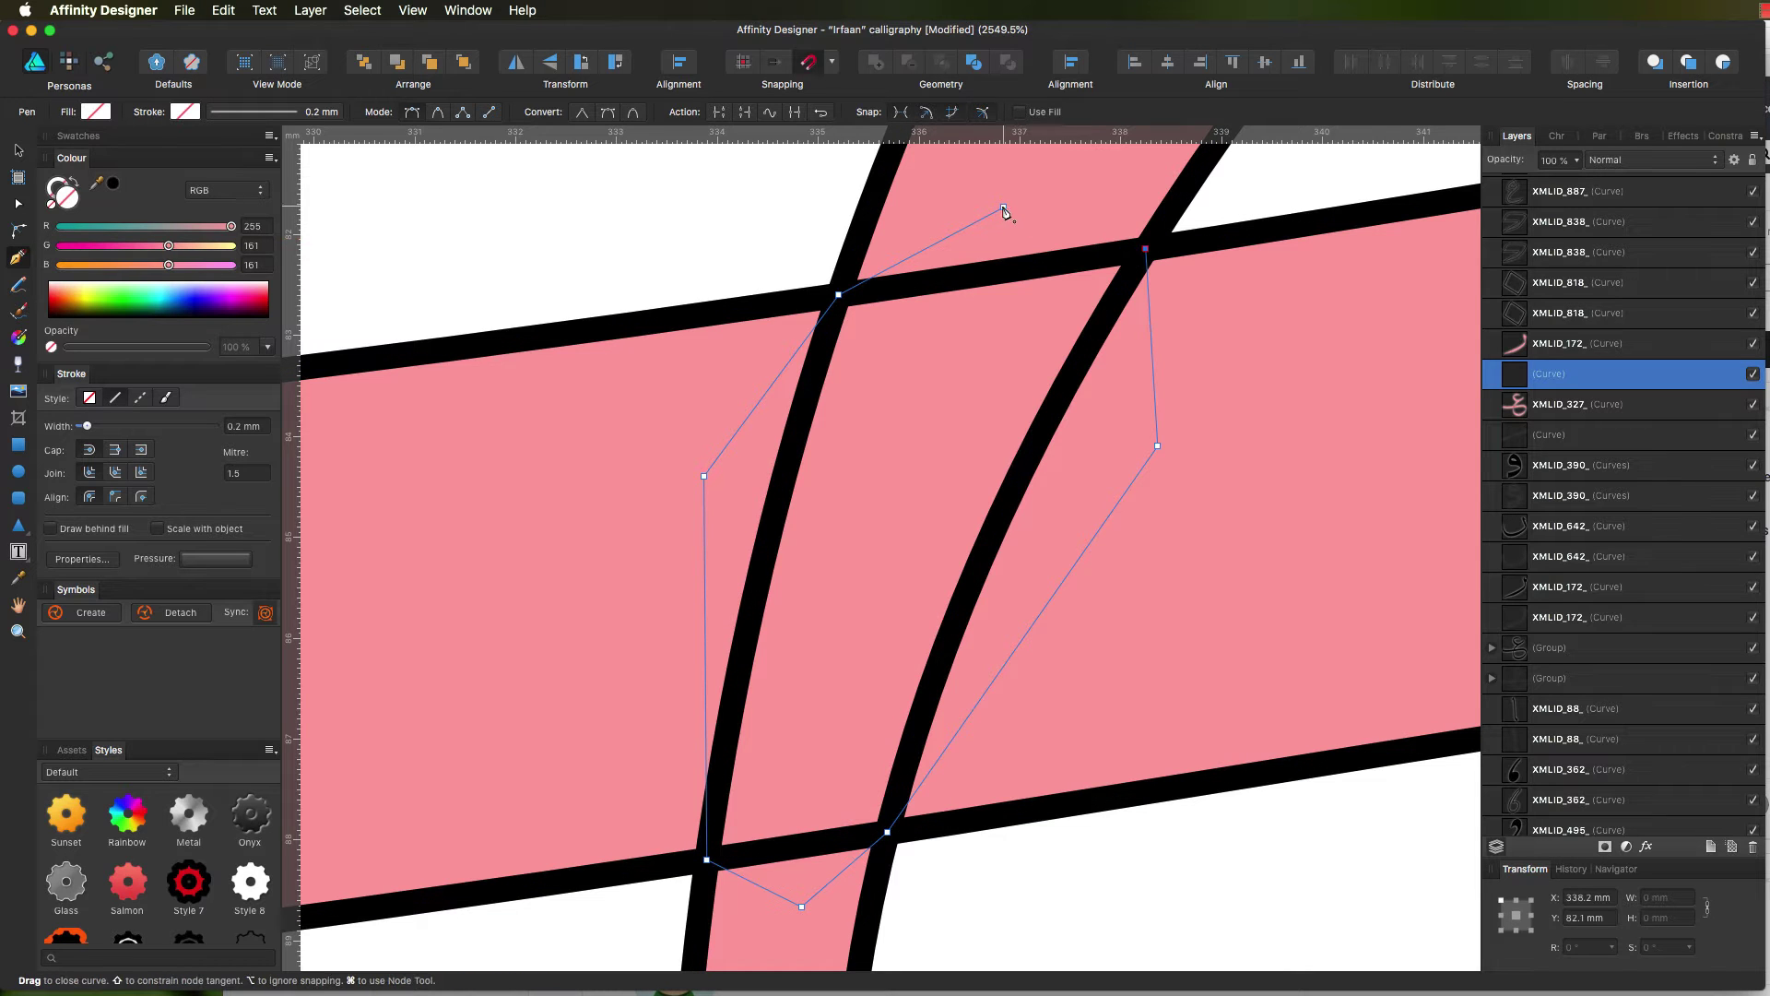
{"action": "left_click", "coordinate": [1003, 207]}
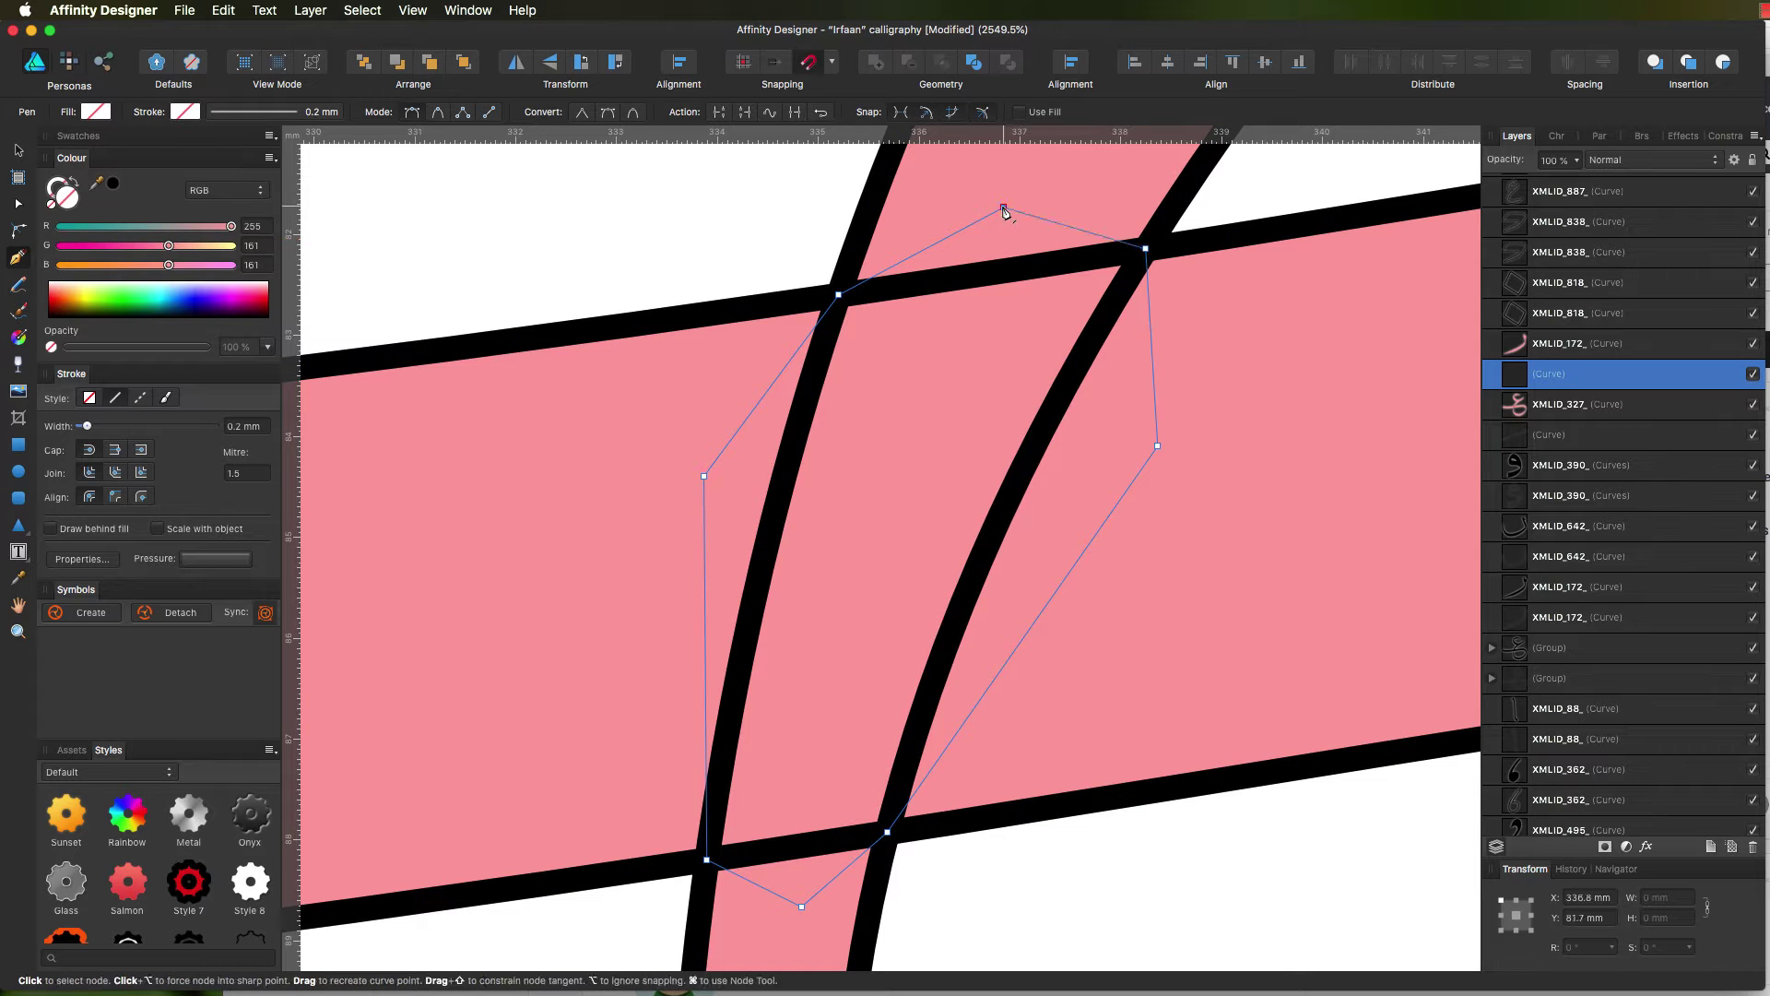
{"action": "left_click", "coordinate": [1519, 412], "text": "shift"}
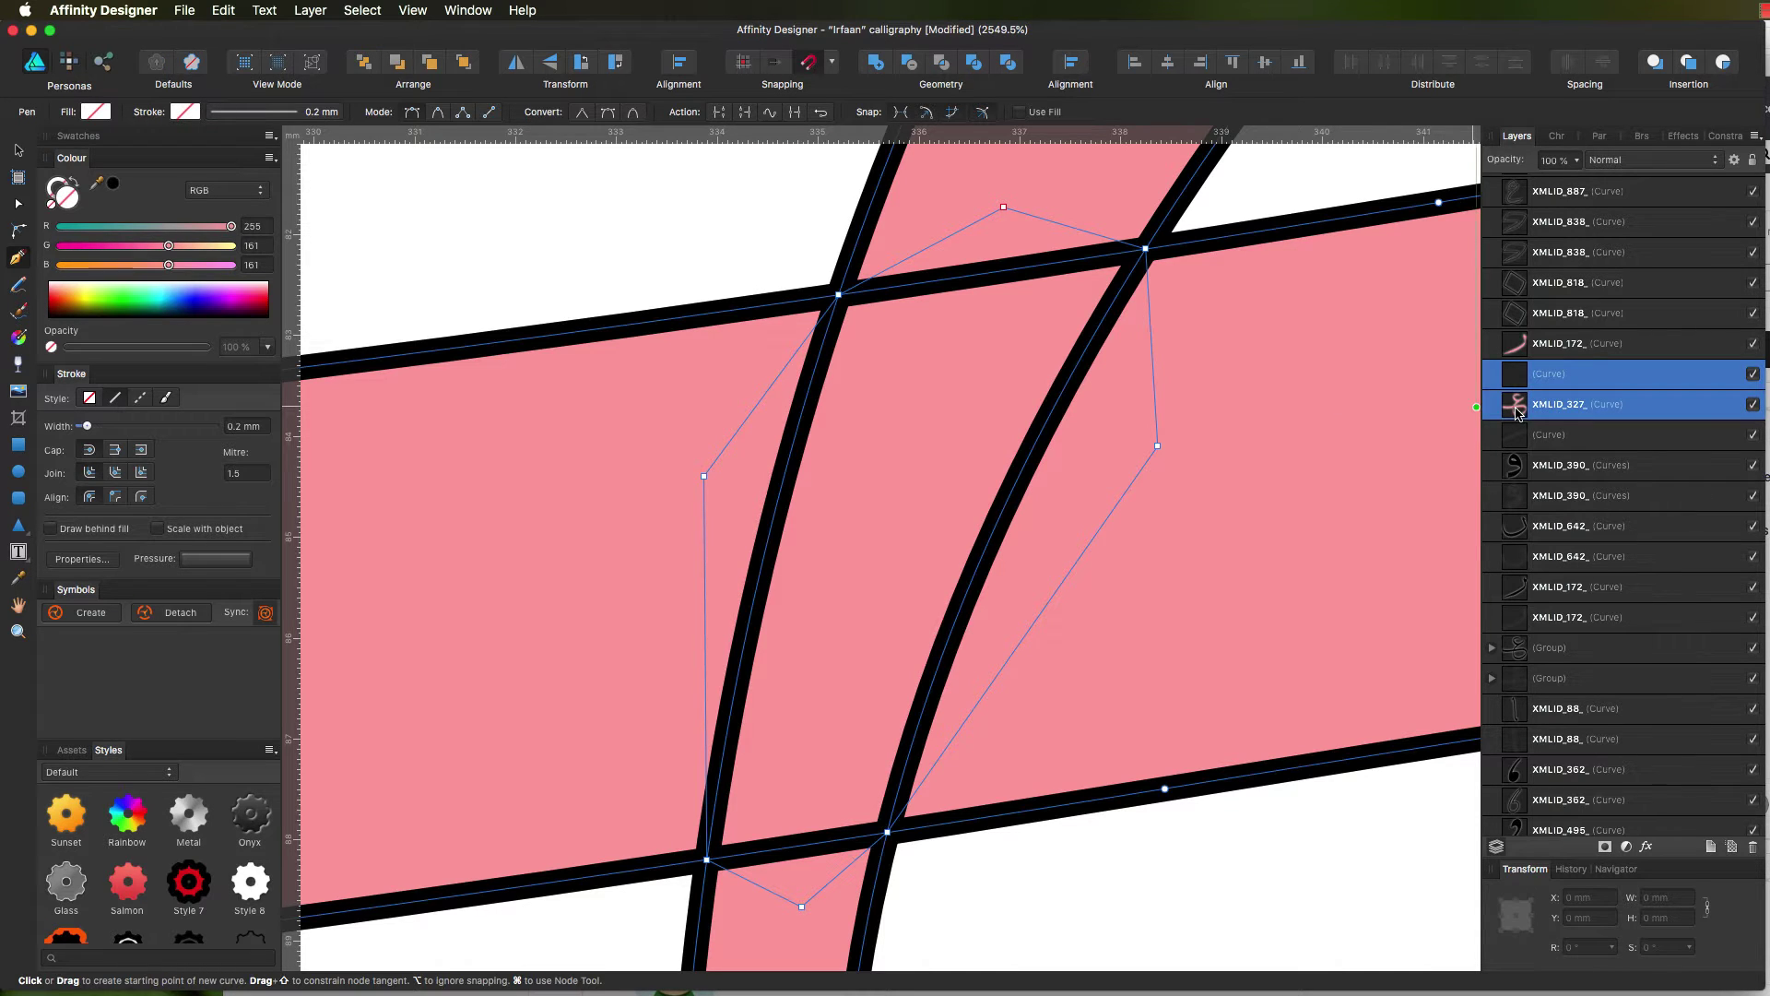
{"action": "left_click", "coordinate": [875, 64]}
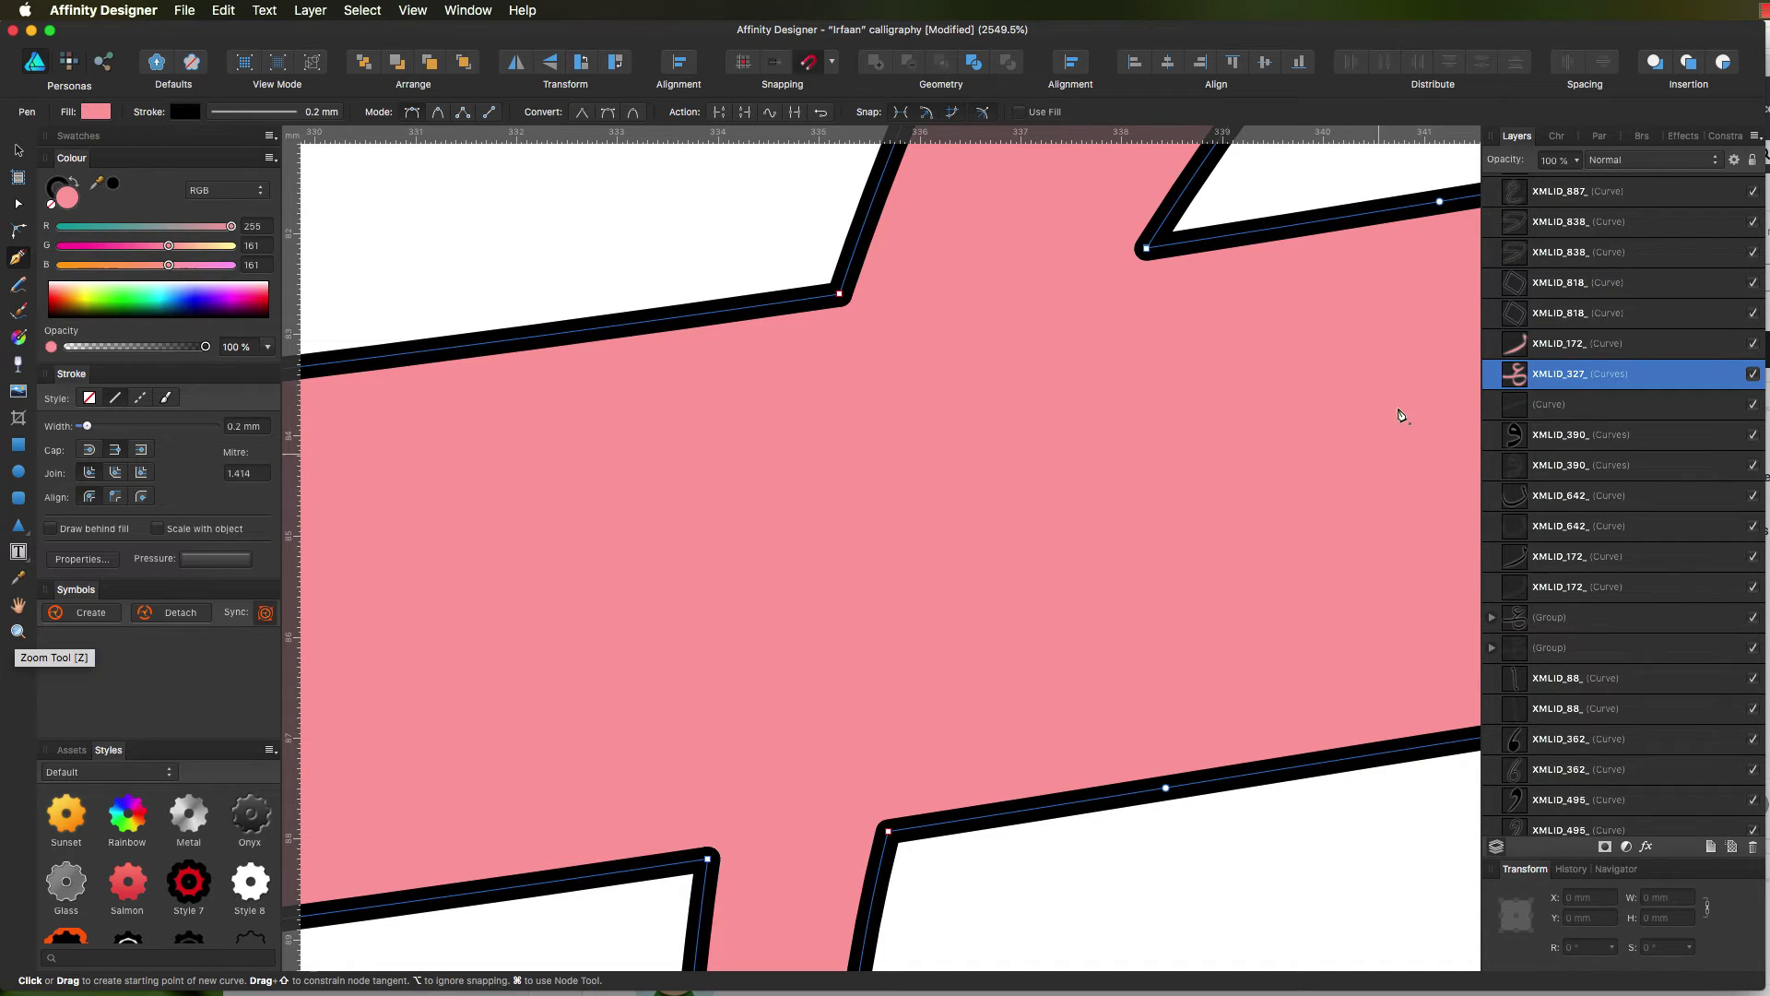
- Place the thin diagonal line above XMLID_327_ in Layers and merge the two with Geometry Add
{"action": "left_click", "coordinate": [17, 633]}
{"action": "key", "text": "super+1"}
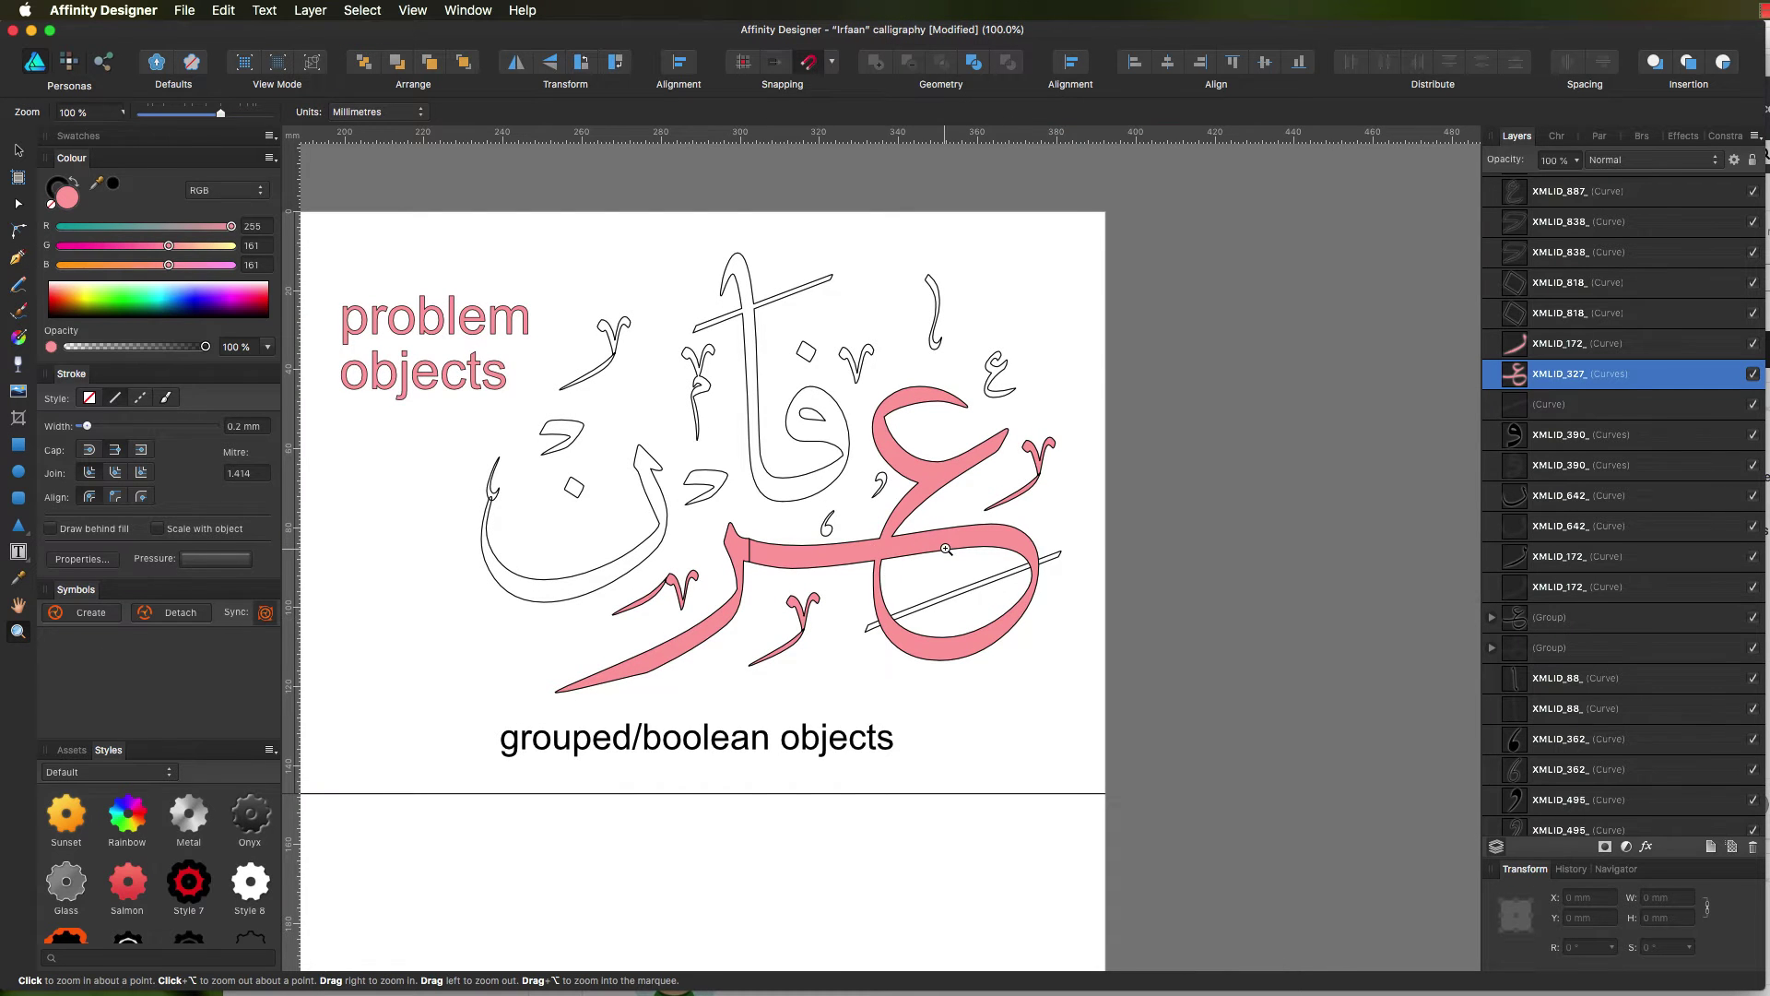
{"action": "scroll", "coordinate": [940, 549], "scroll_direction": "left", "scroll_amount": 5}
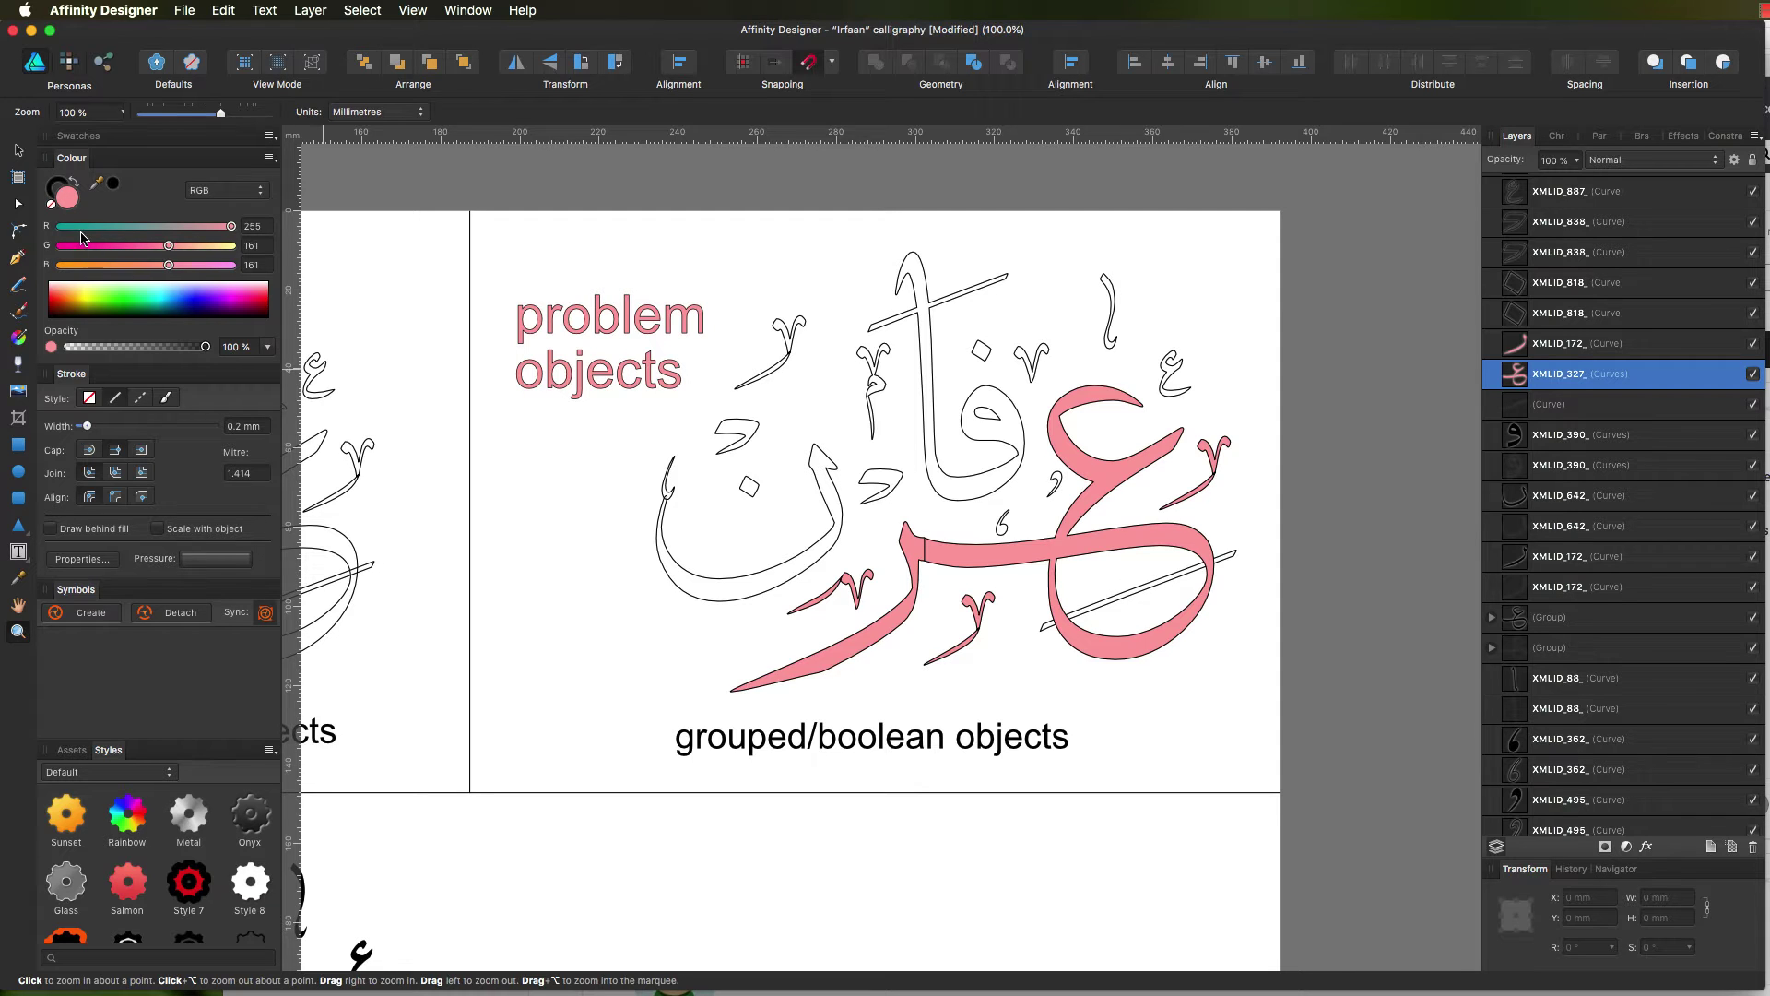
{"action": "left_click", "coordinate": [17, 152]}
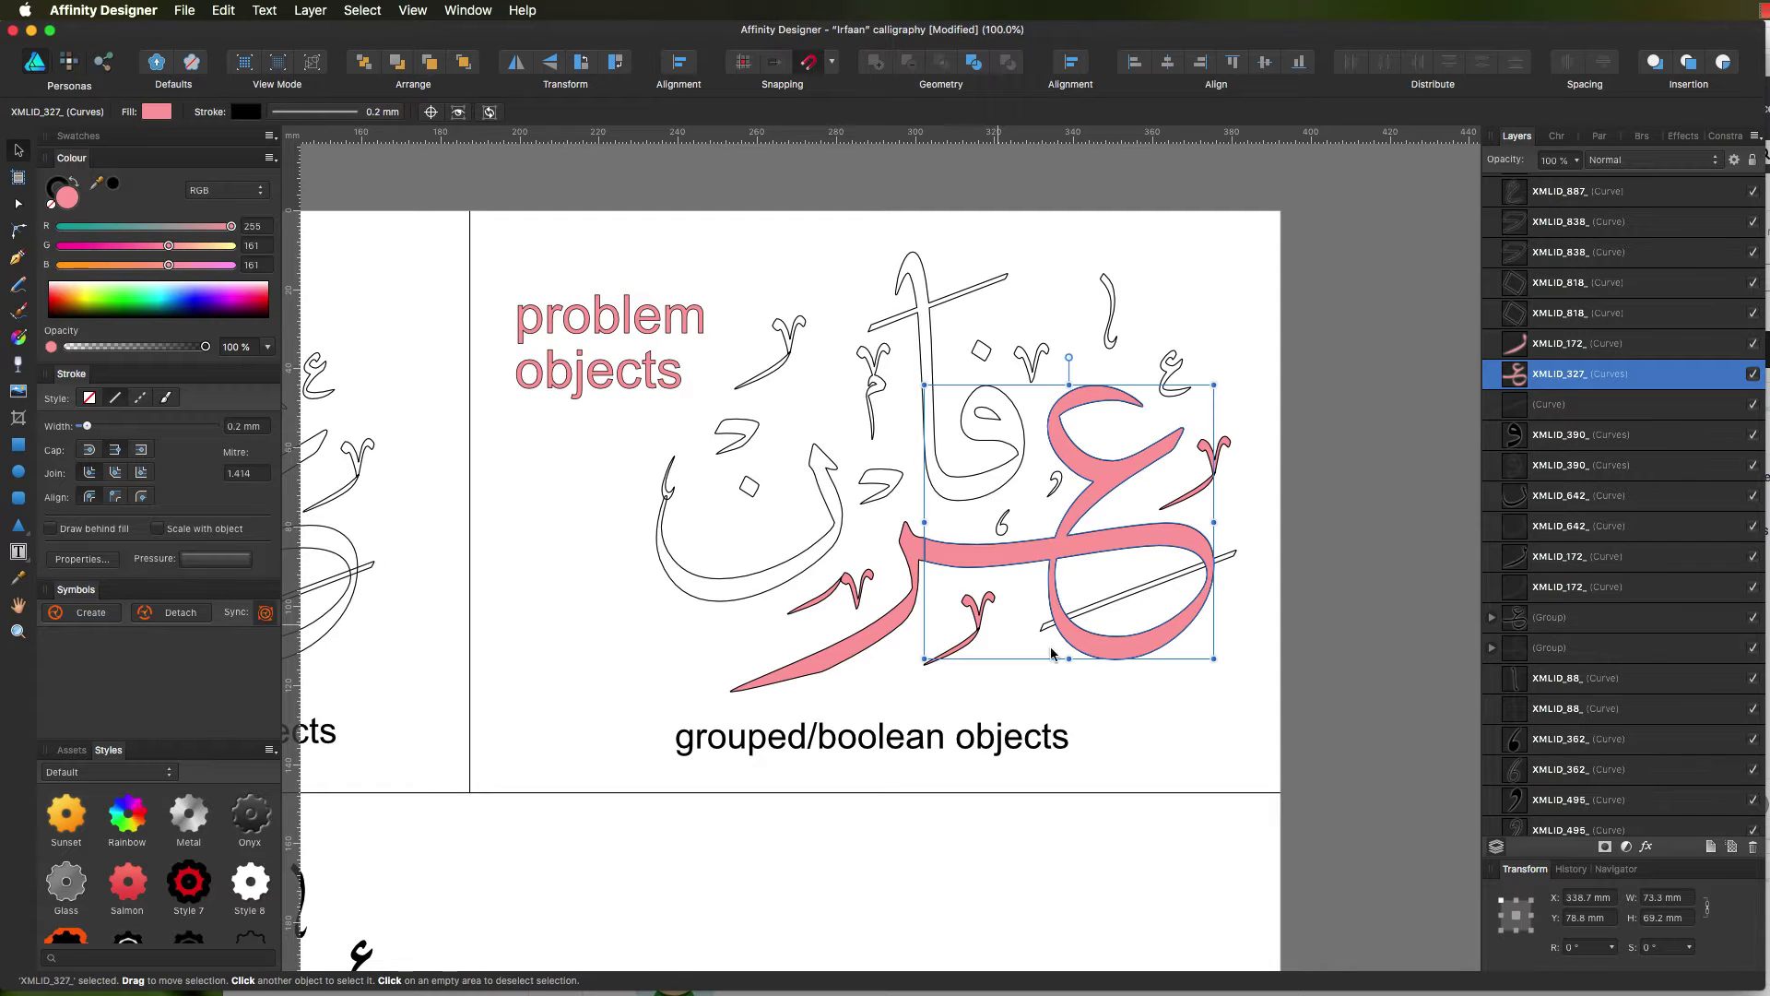
{"action": "left_click", "coordinate": [1230, 557]}
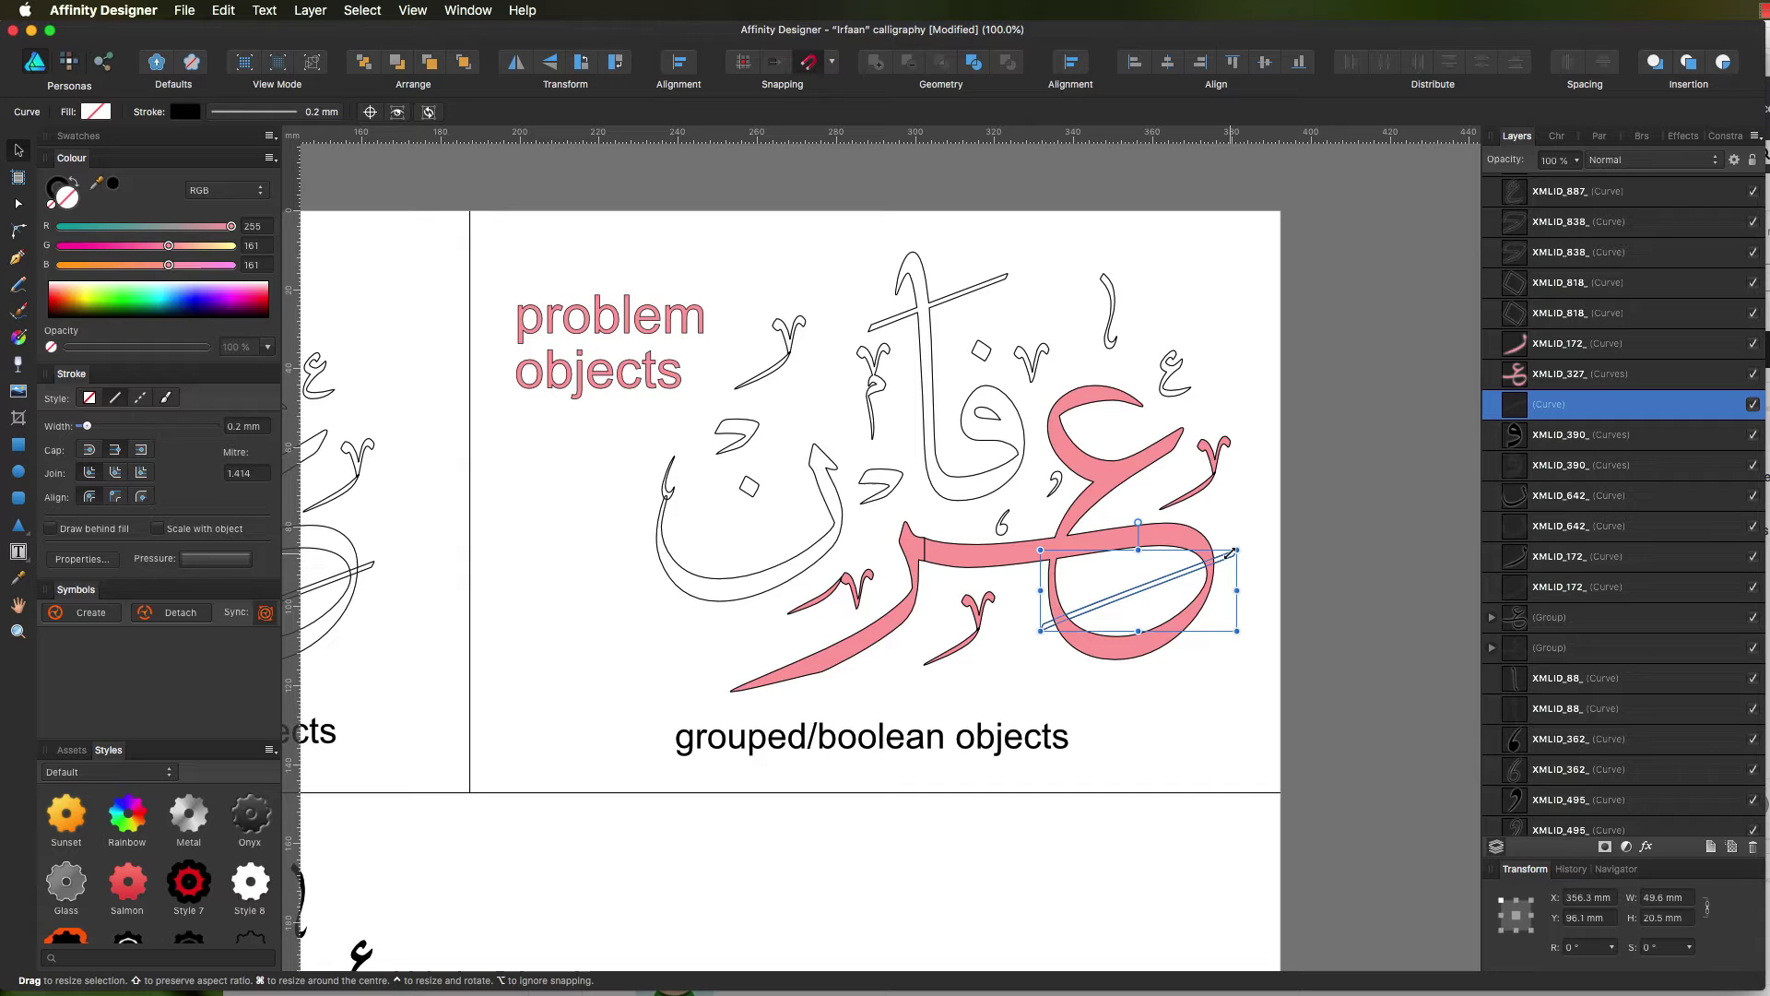
{"action": "left_click_drag", "start_coordinate": [1510, 384], "coordinate": [1511, 422]}
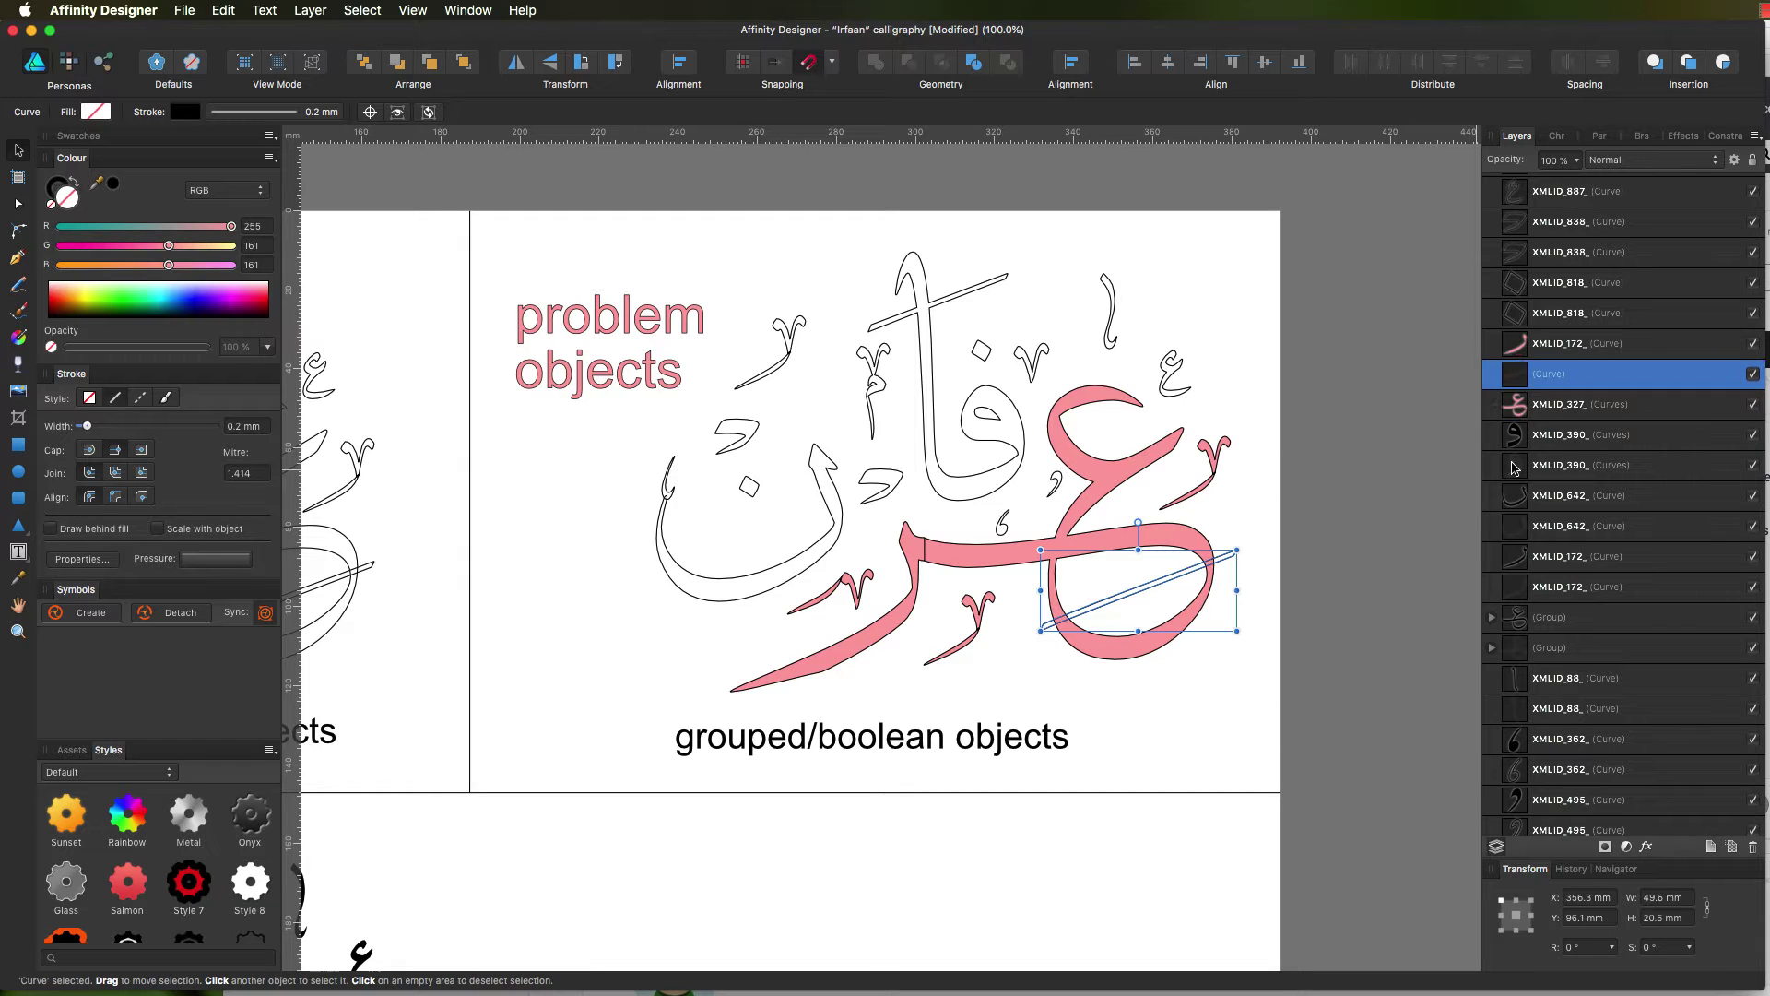
{"action": "left_click", "coordinate": [1520, 406], "text": "shift"}
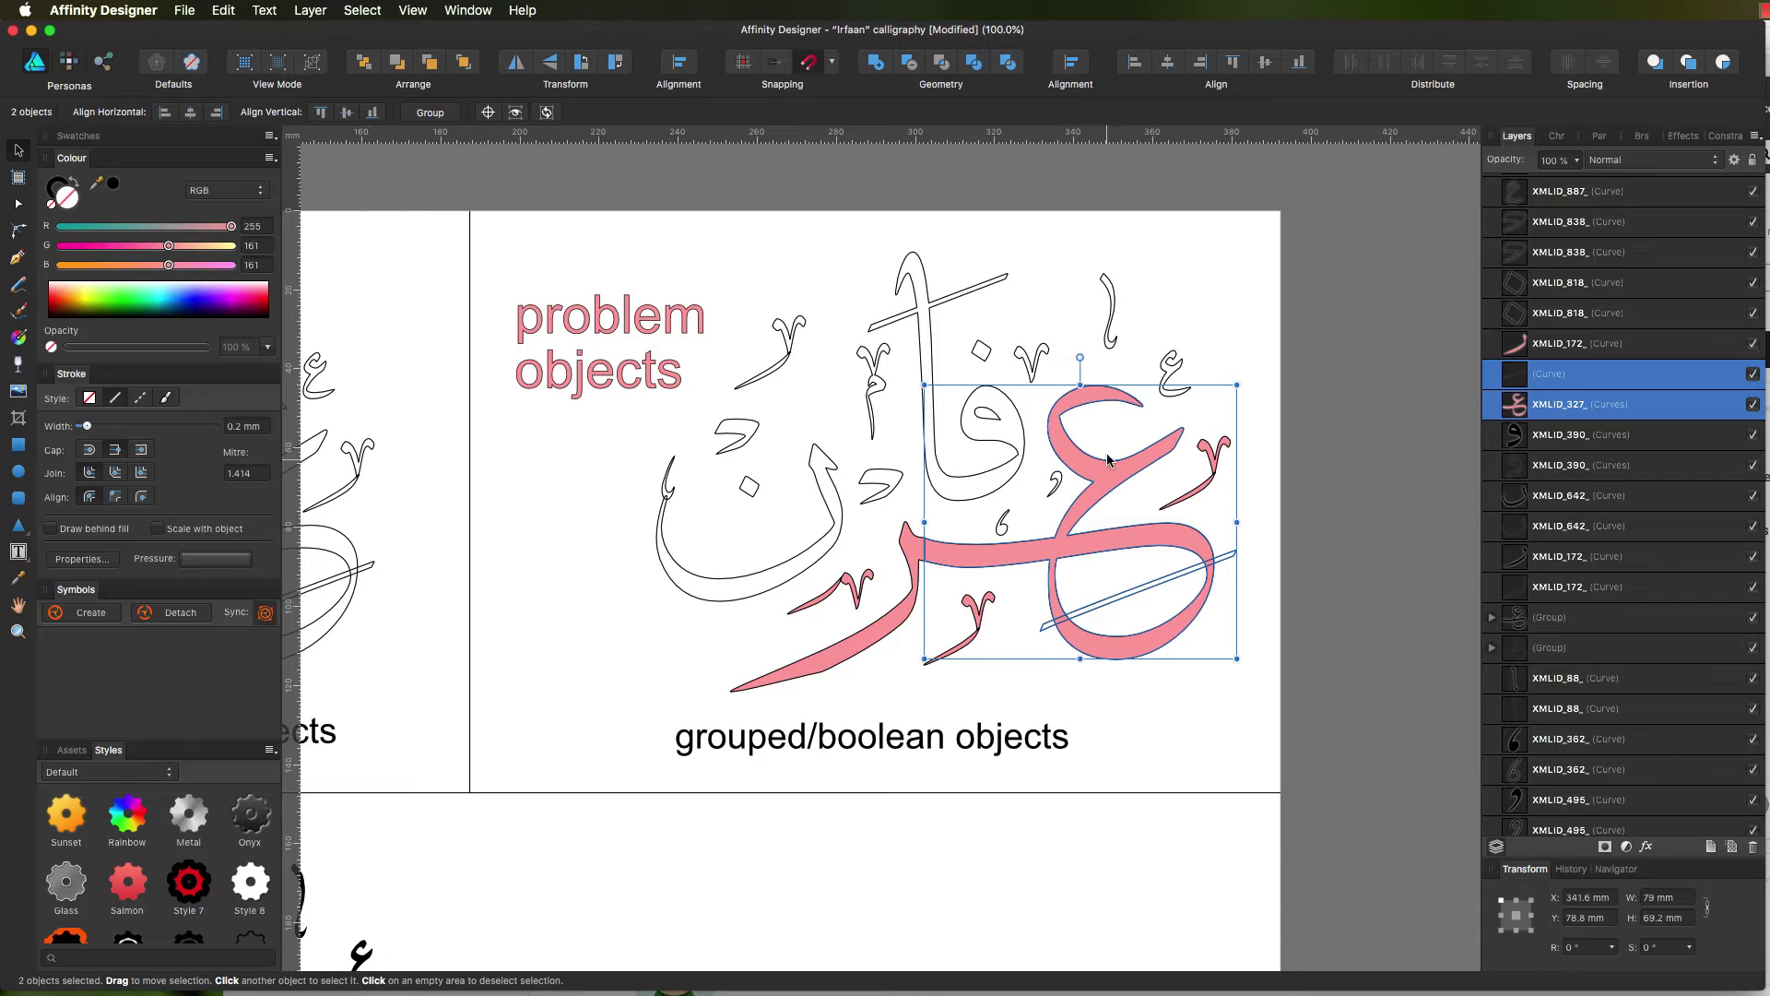
{"action": "left_click", "coordinate": [875, 67]}
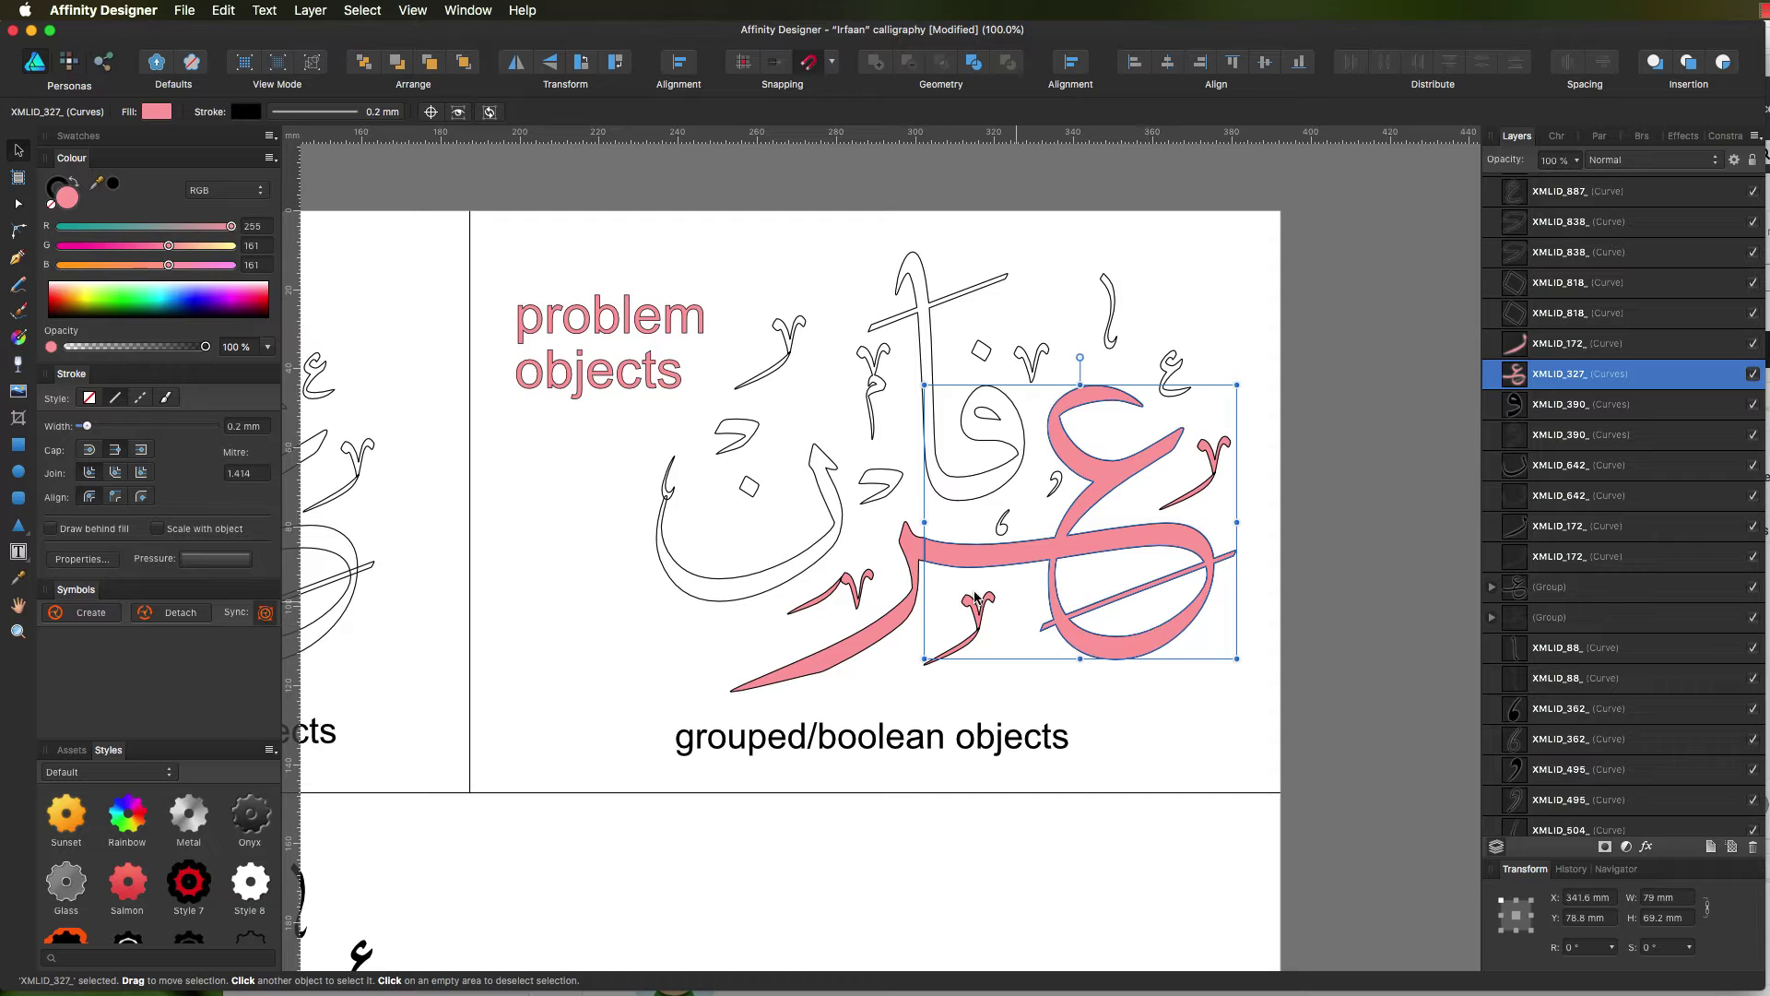
- Zoom into the crossbar junction and try bowing the seam segment, then undo it
{"action": "left_click", "coordinate": [18, 630]}
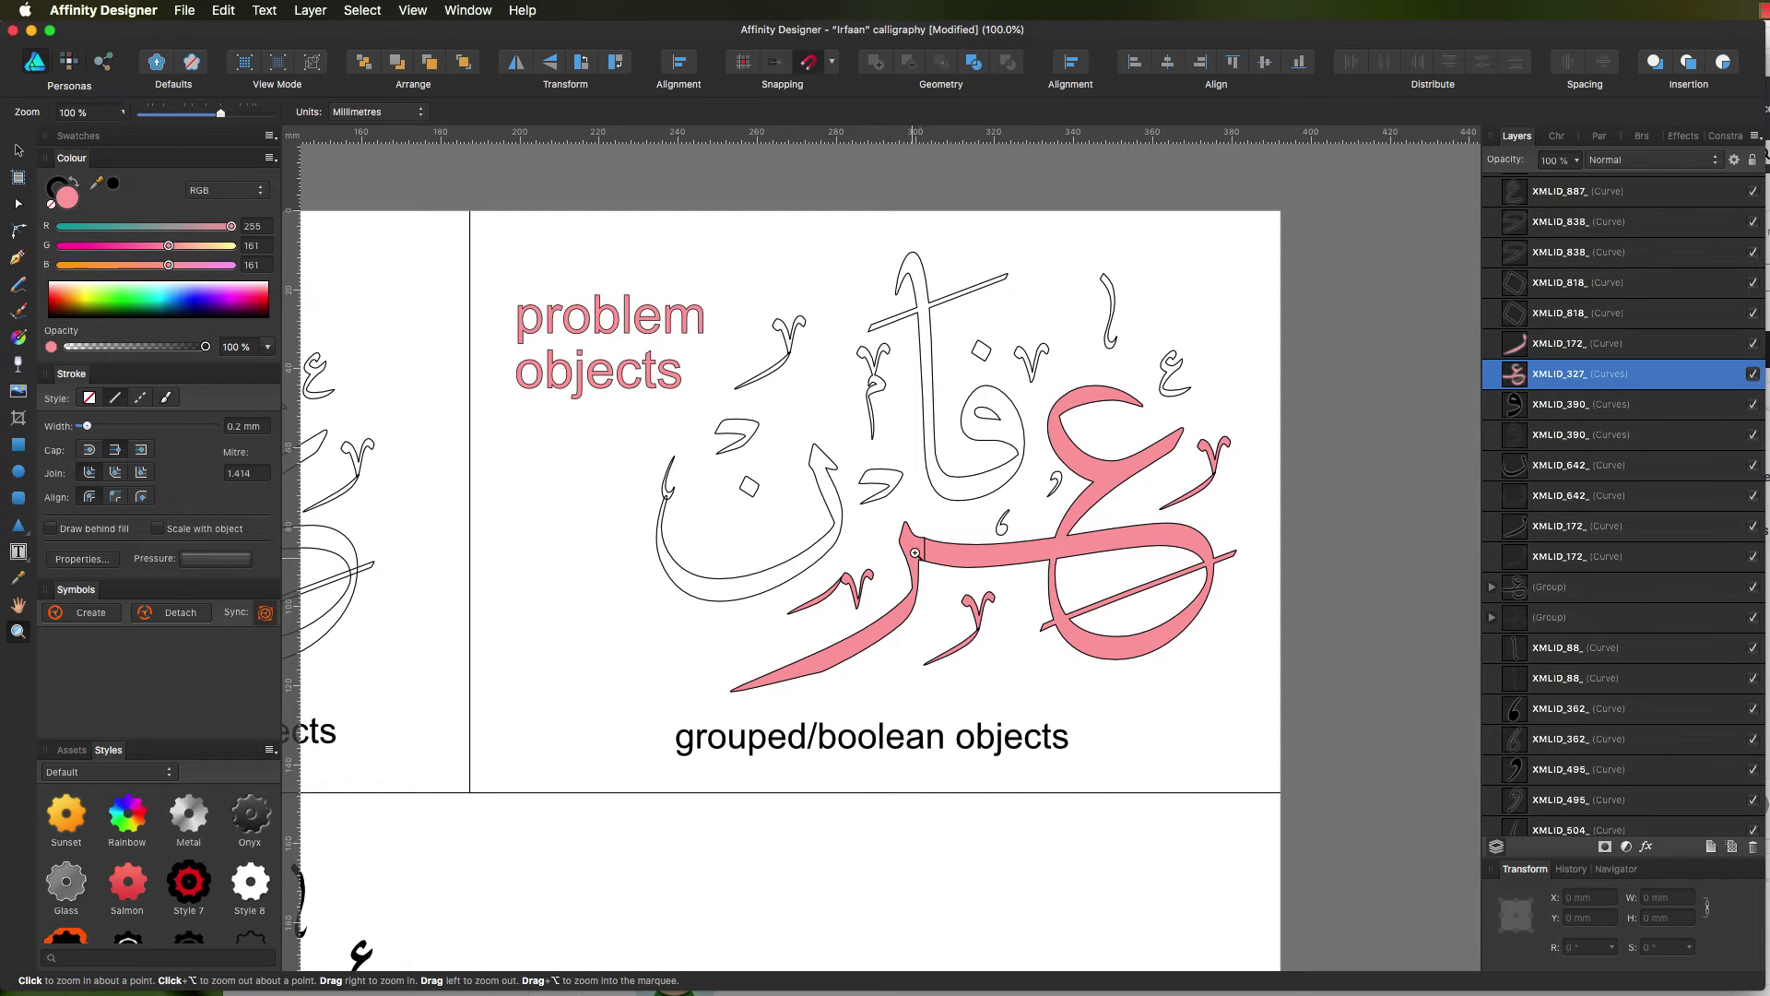
{"action": "left_click", "coordinate": [909, 551]}
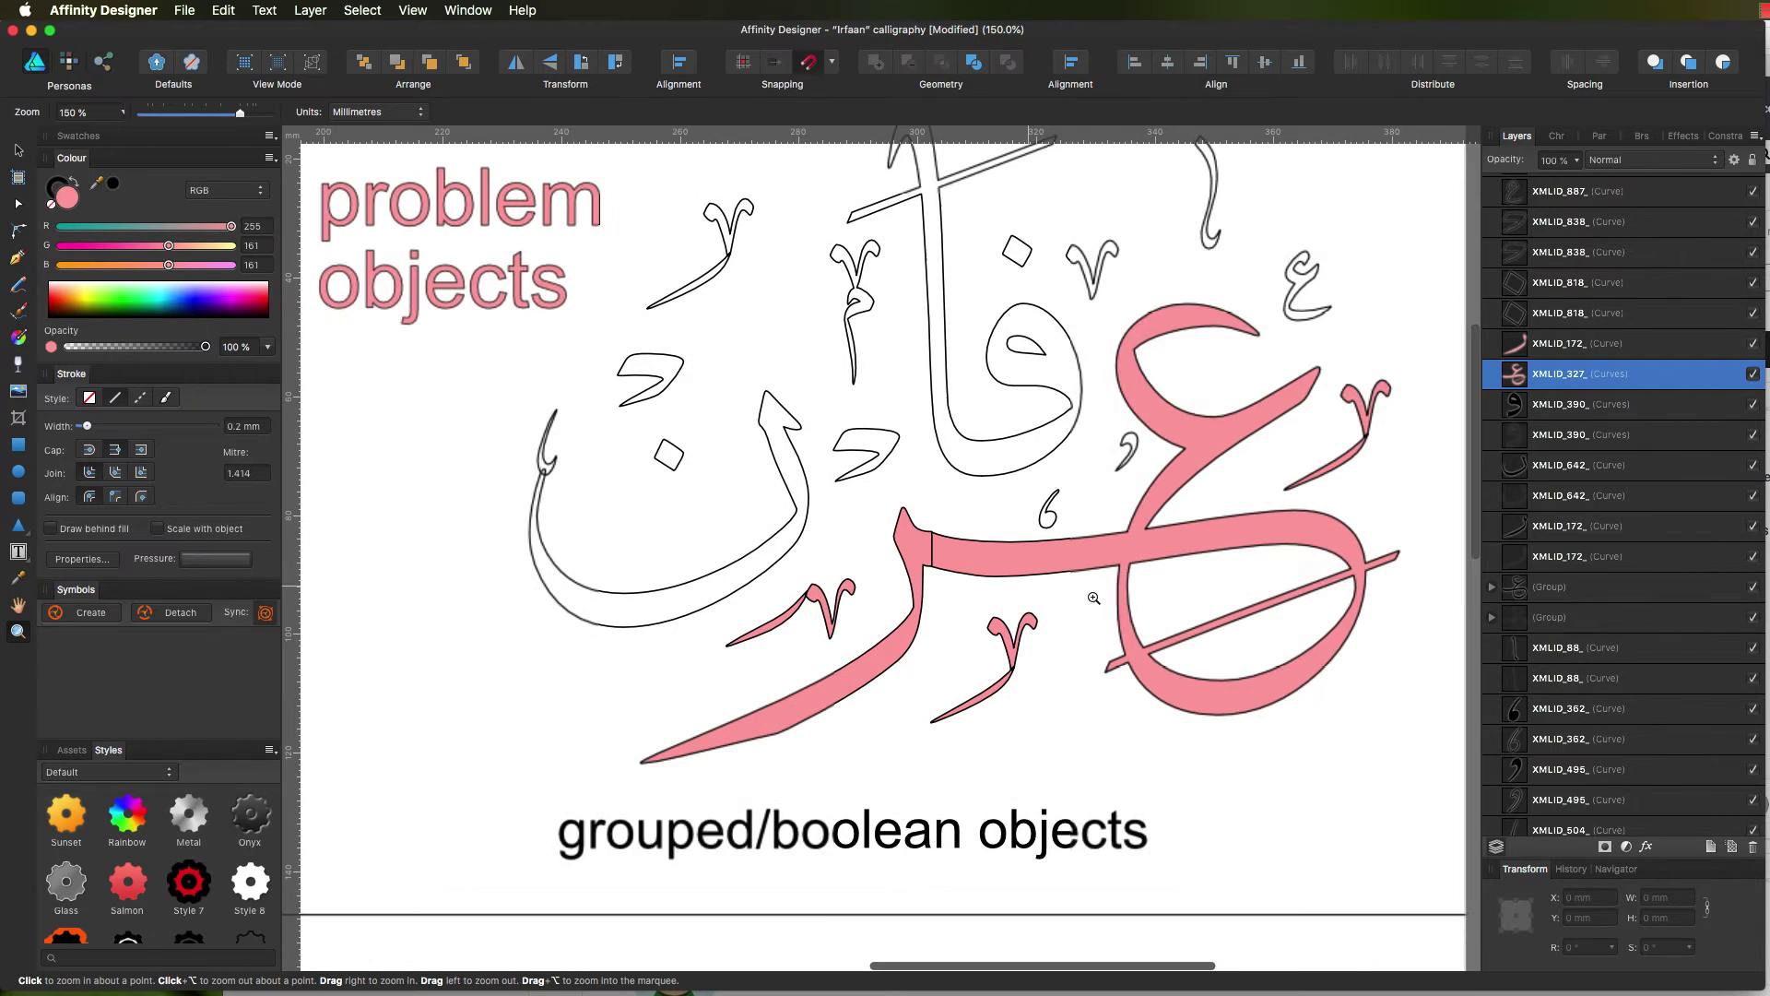
{"action": "left_click_drag", "start_coordinate": [899, 566], "coordinate": [1046, 557]}
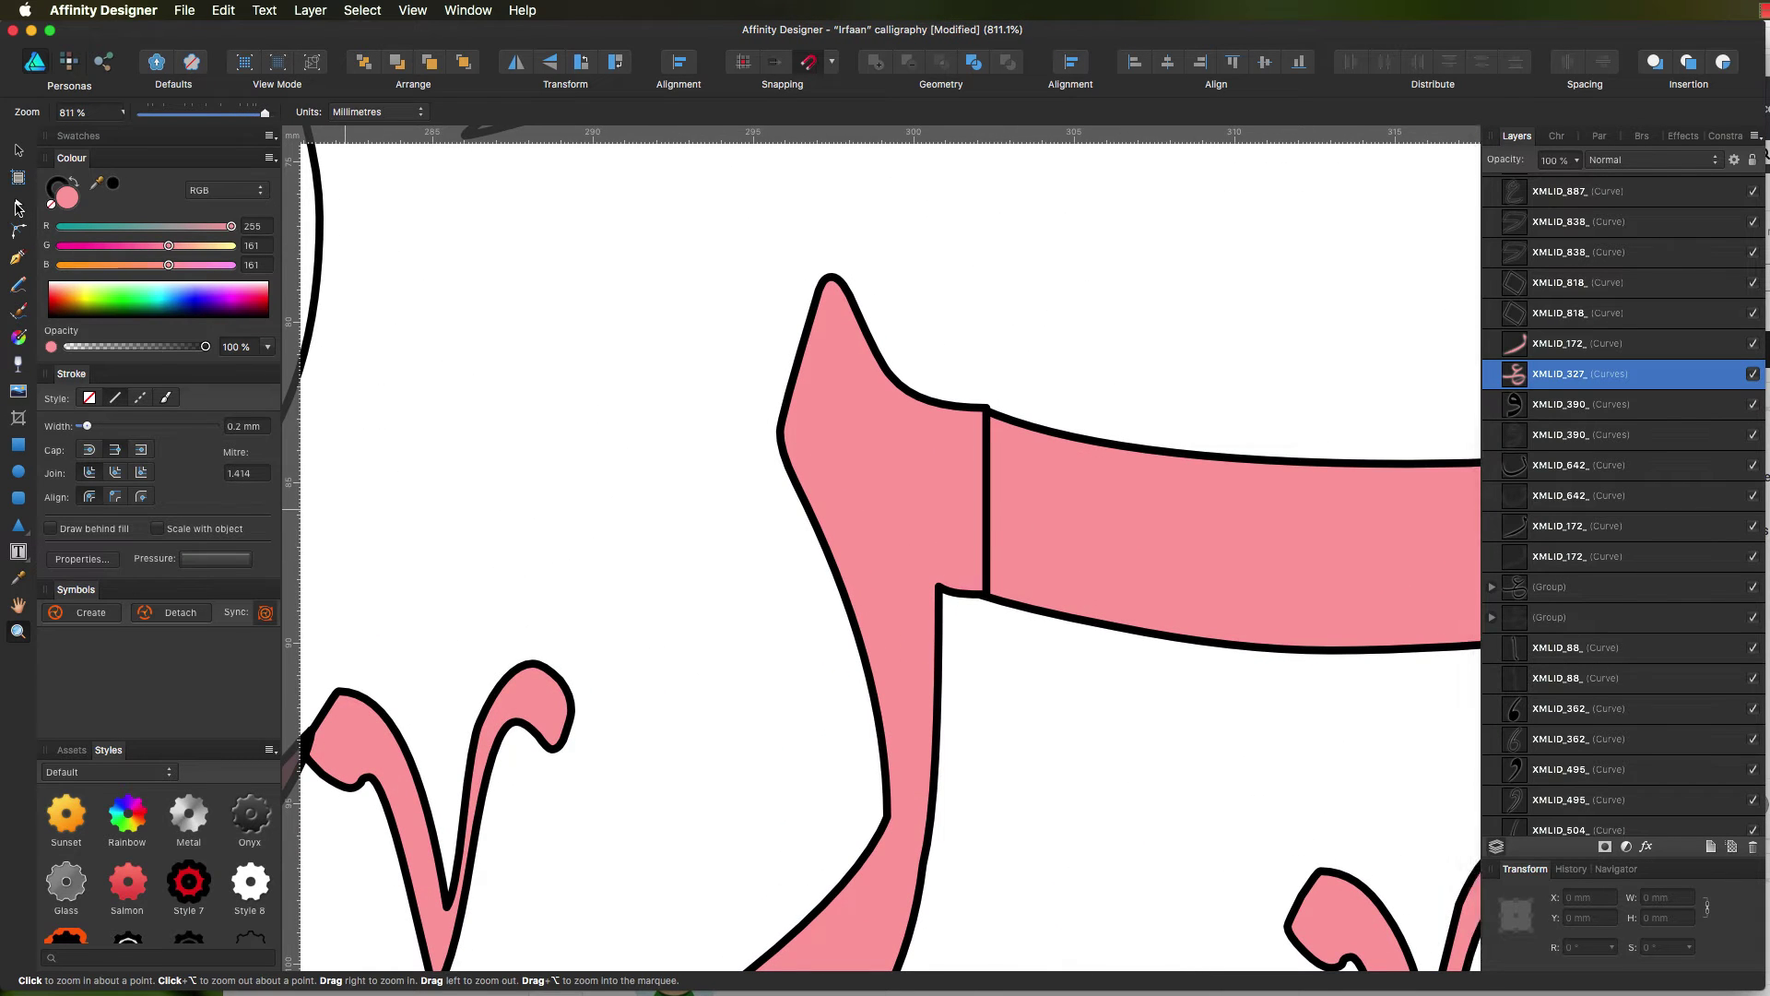
{"action": "left_click", "coordinate": [17, 203]}
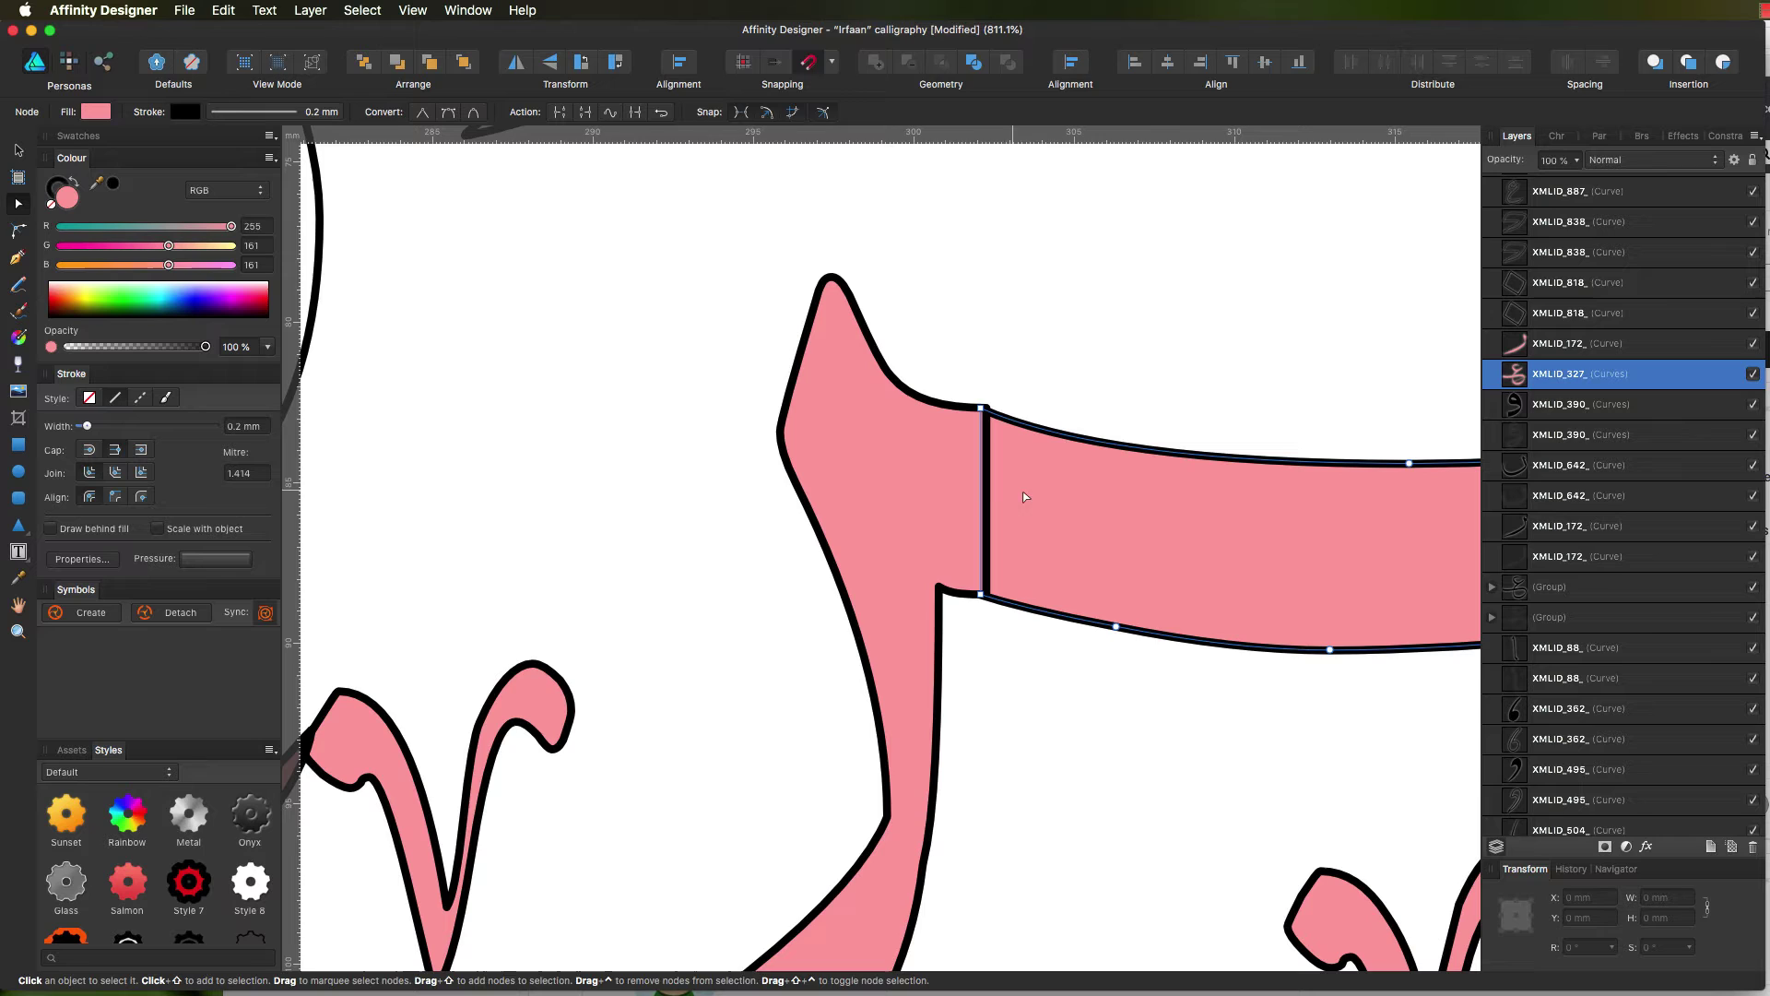
{"action": "left_click", "coordinate": [838, 483]}
{"action": "left_click", "coordinate": [1072, 529]}
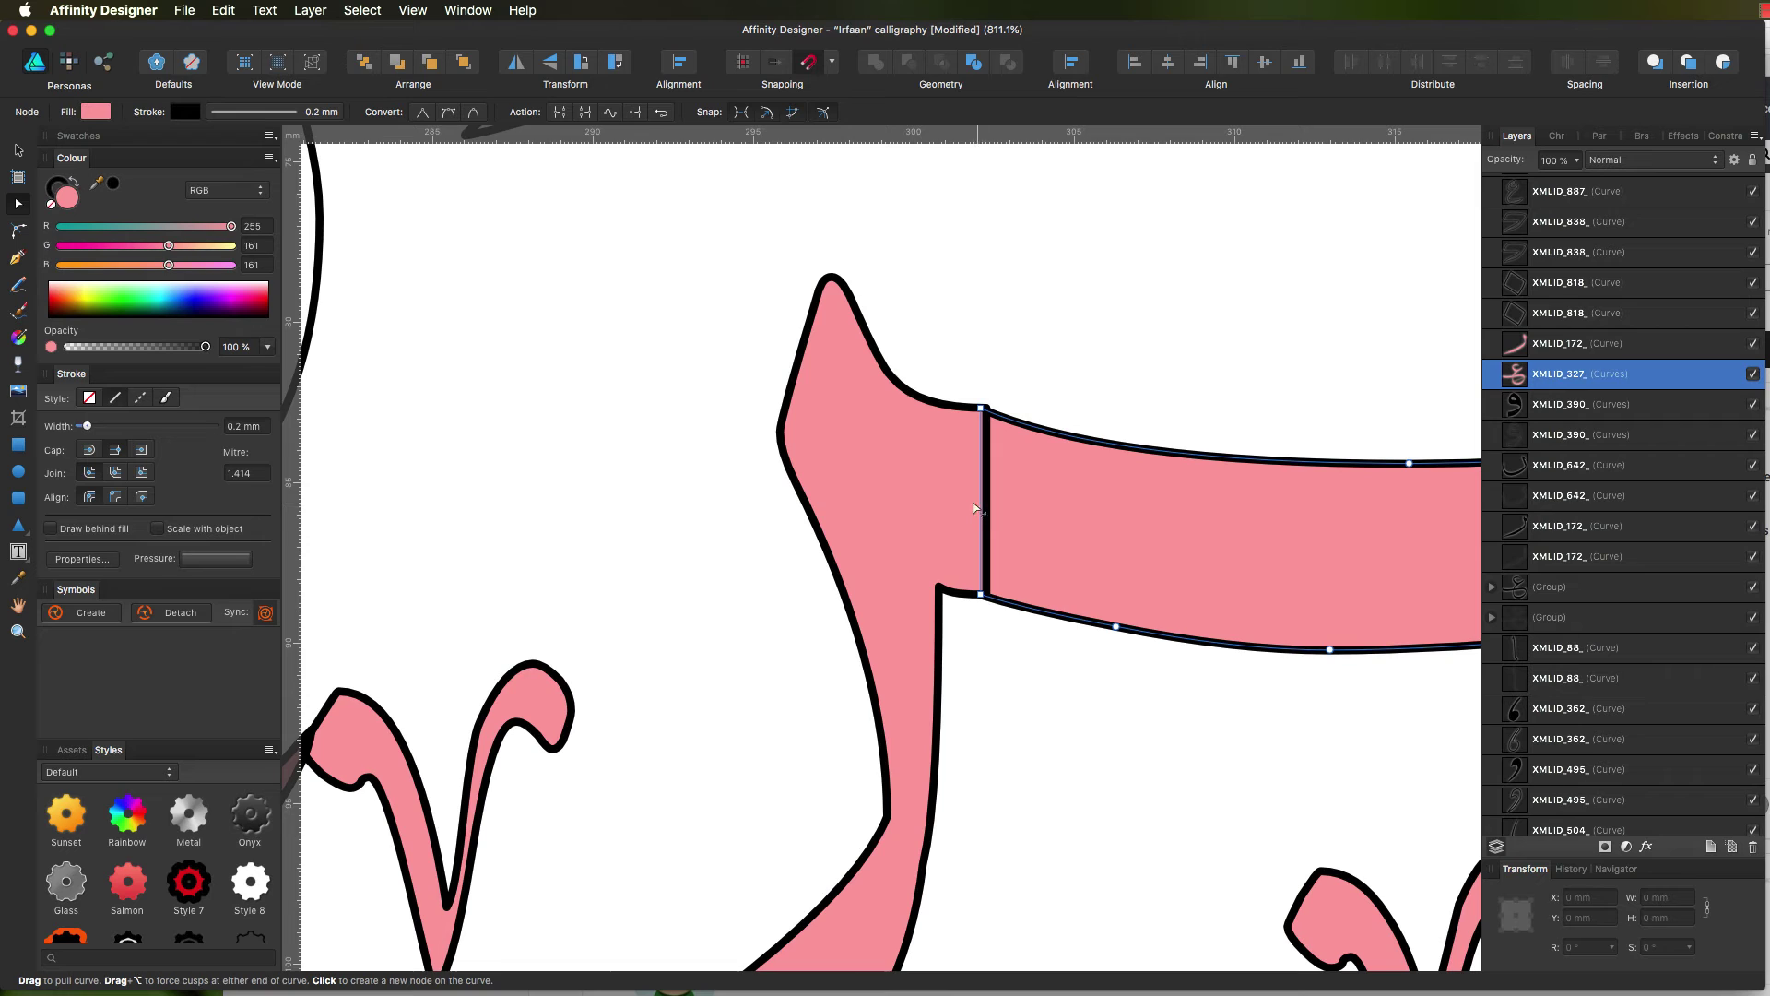
{"action": "left_click_drag", "start_coordinate": [982, 507], "coordinate": [947, 505]}
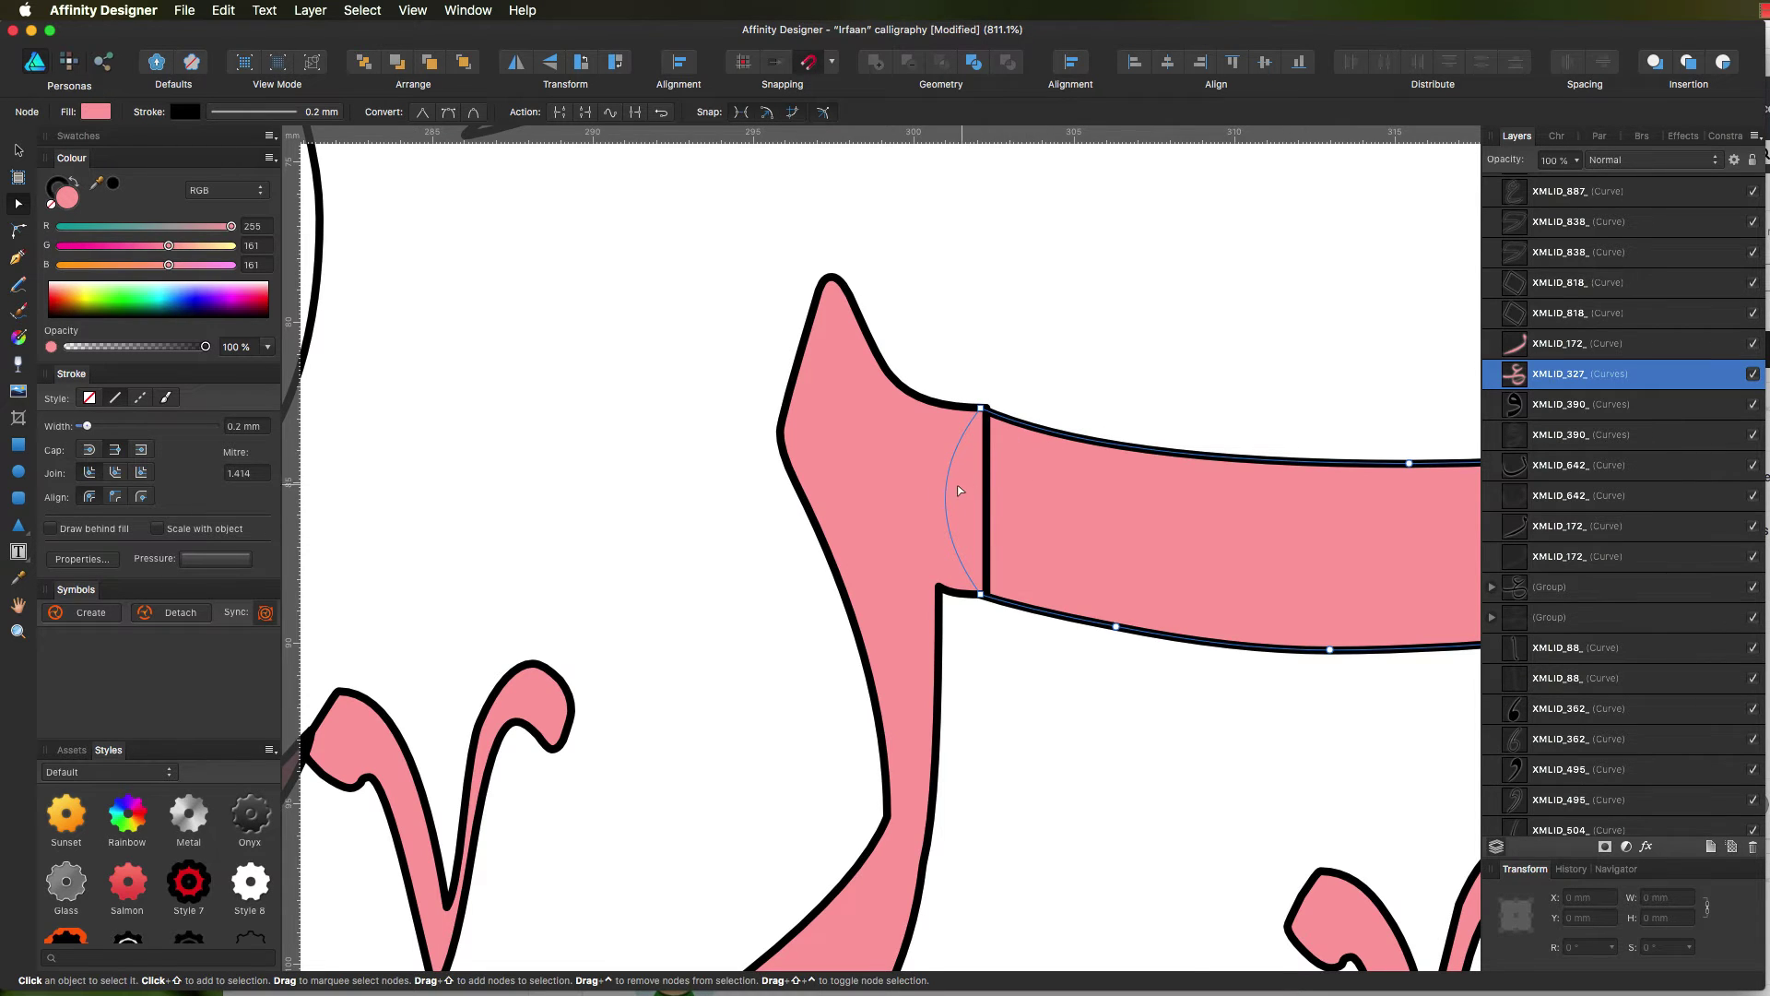
{"action": "key", "text": "ctrl+z"}
- Bow the left stroke's edge into the crossbar band and merge both curves with Geometry Add
{"action": "scroll", "coordinate": [958, 490], "scroll_direction": "left", "scroll_amount": 1}
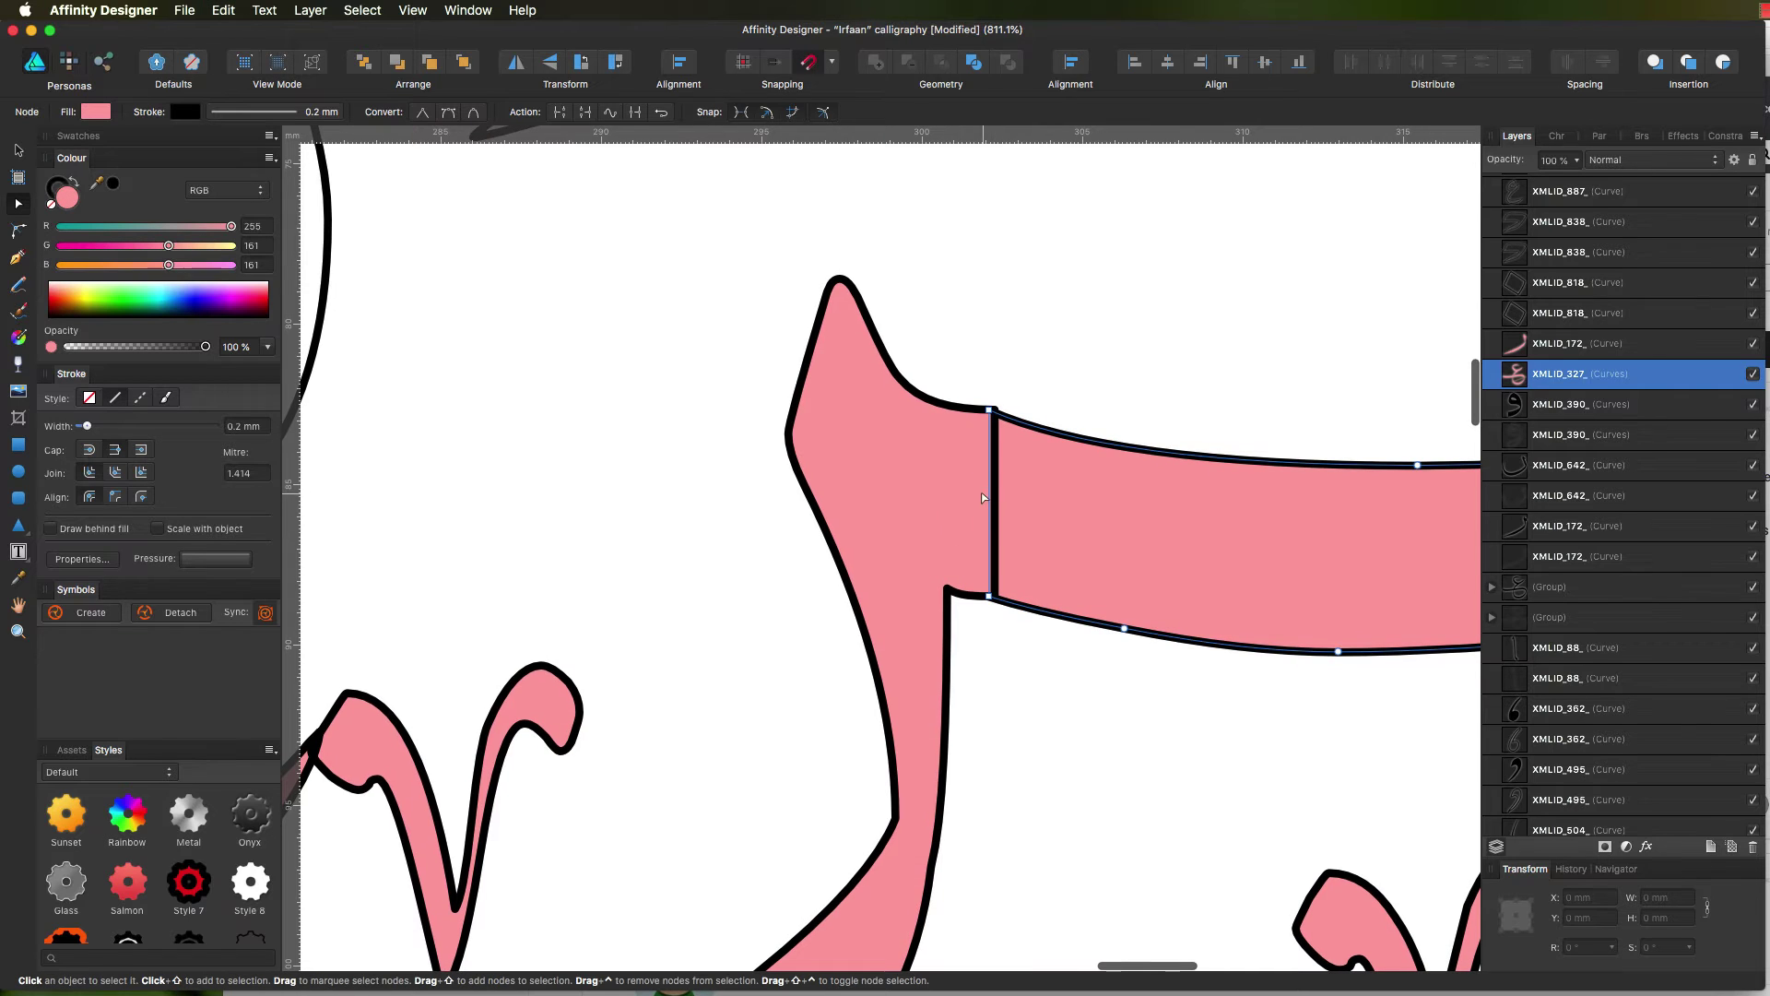
{"action": "left_click", "coordinate": [979, 499]}
{"action": "left_click_drag", "start_coordinate": [994, 522], "coordinate": [1037, 533]}
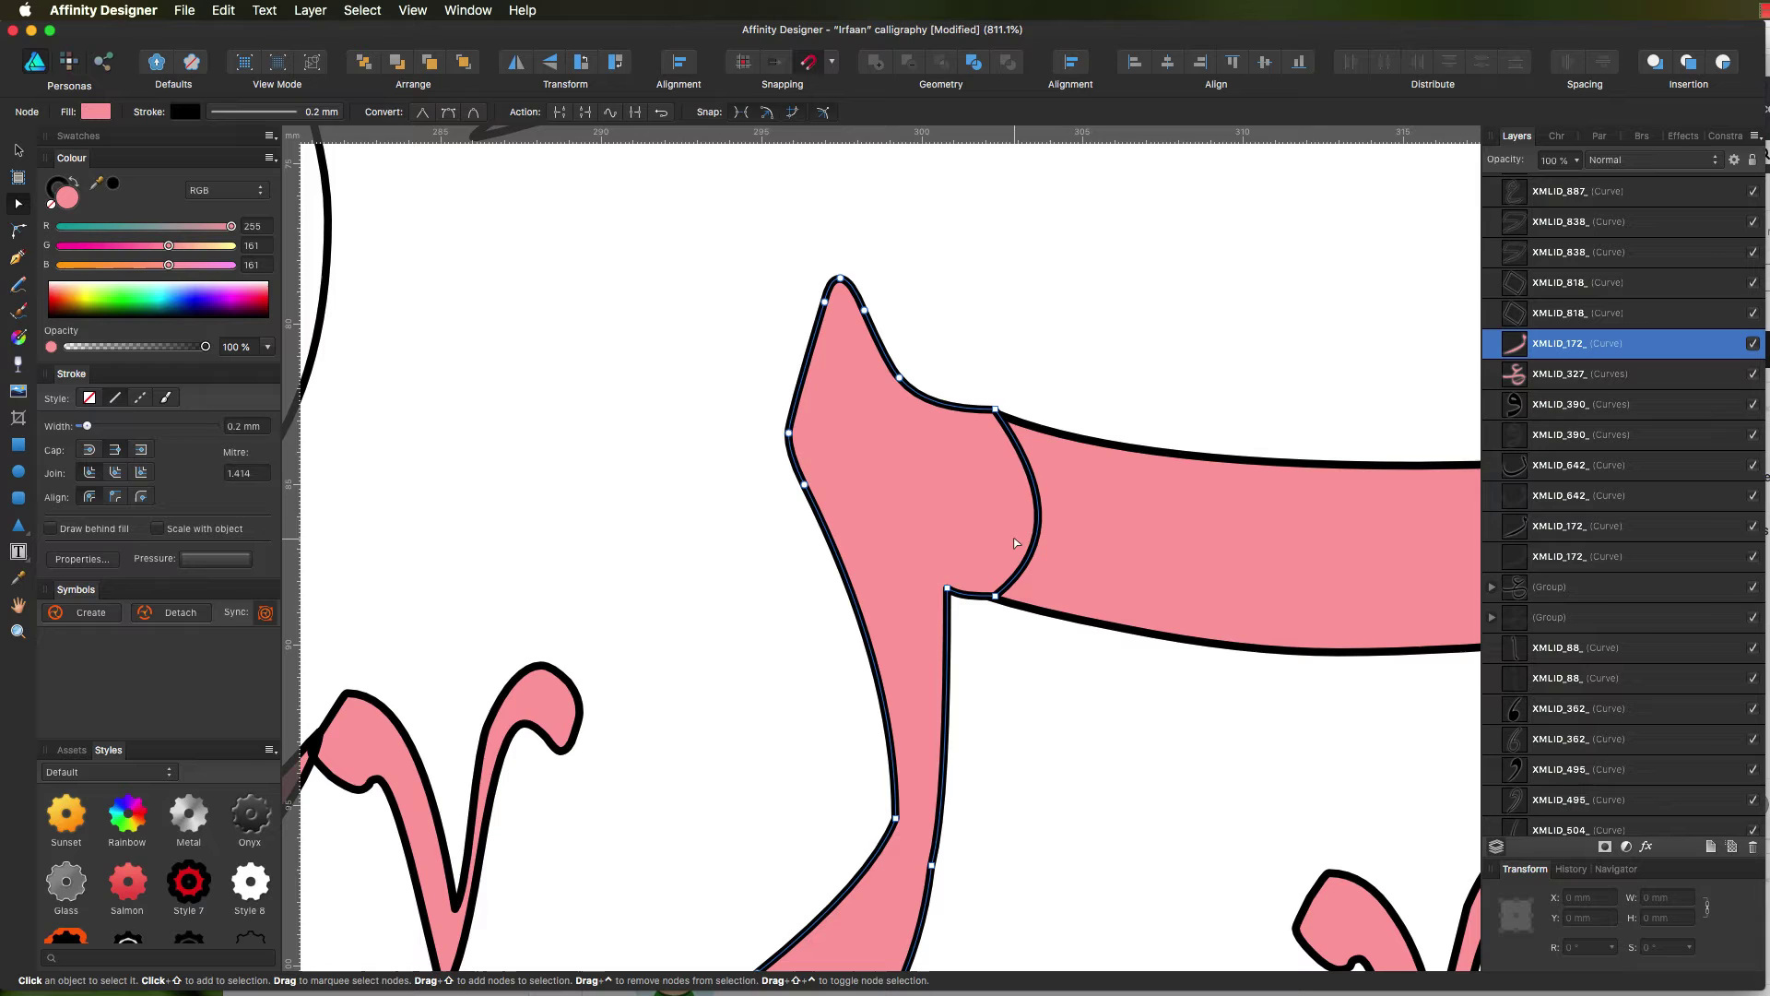
{"action": "left_click", "coordinate": [1516, 382], "text": "shift"}
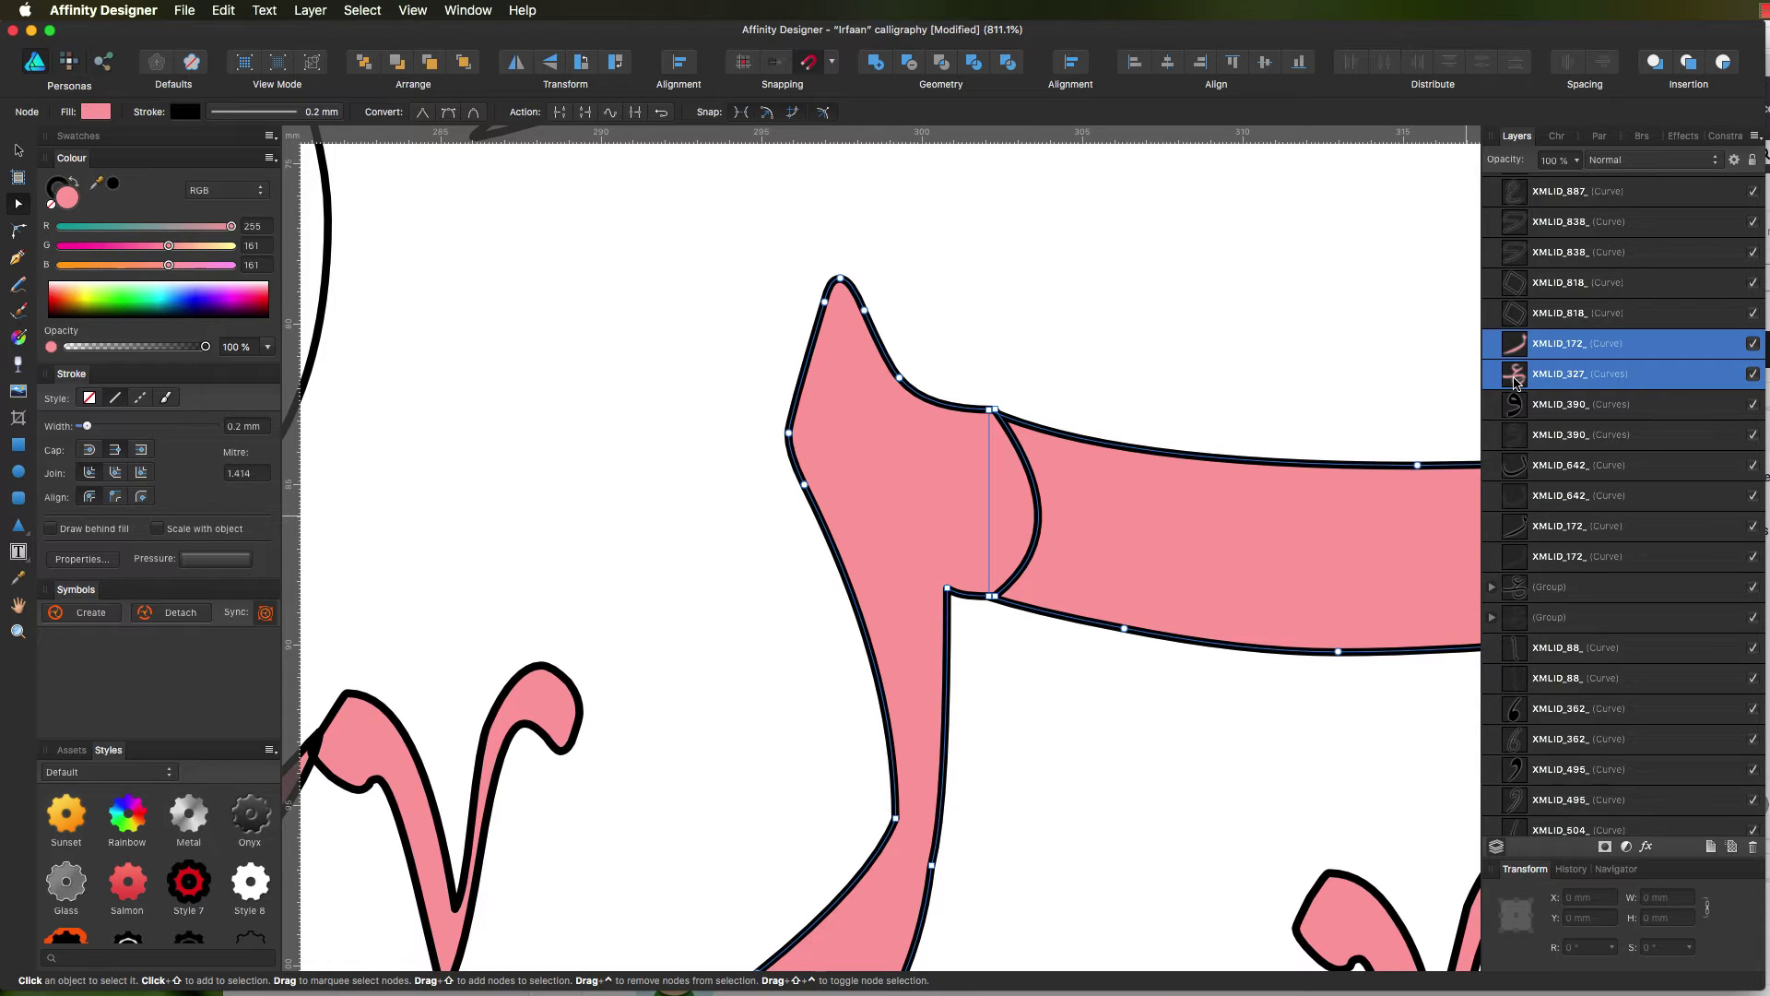
{"action": "left_click", "coordinate": [875, 61]}
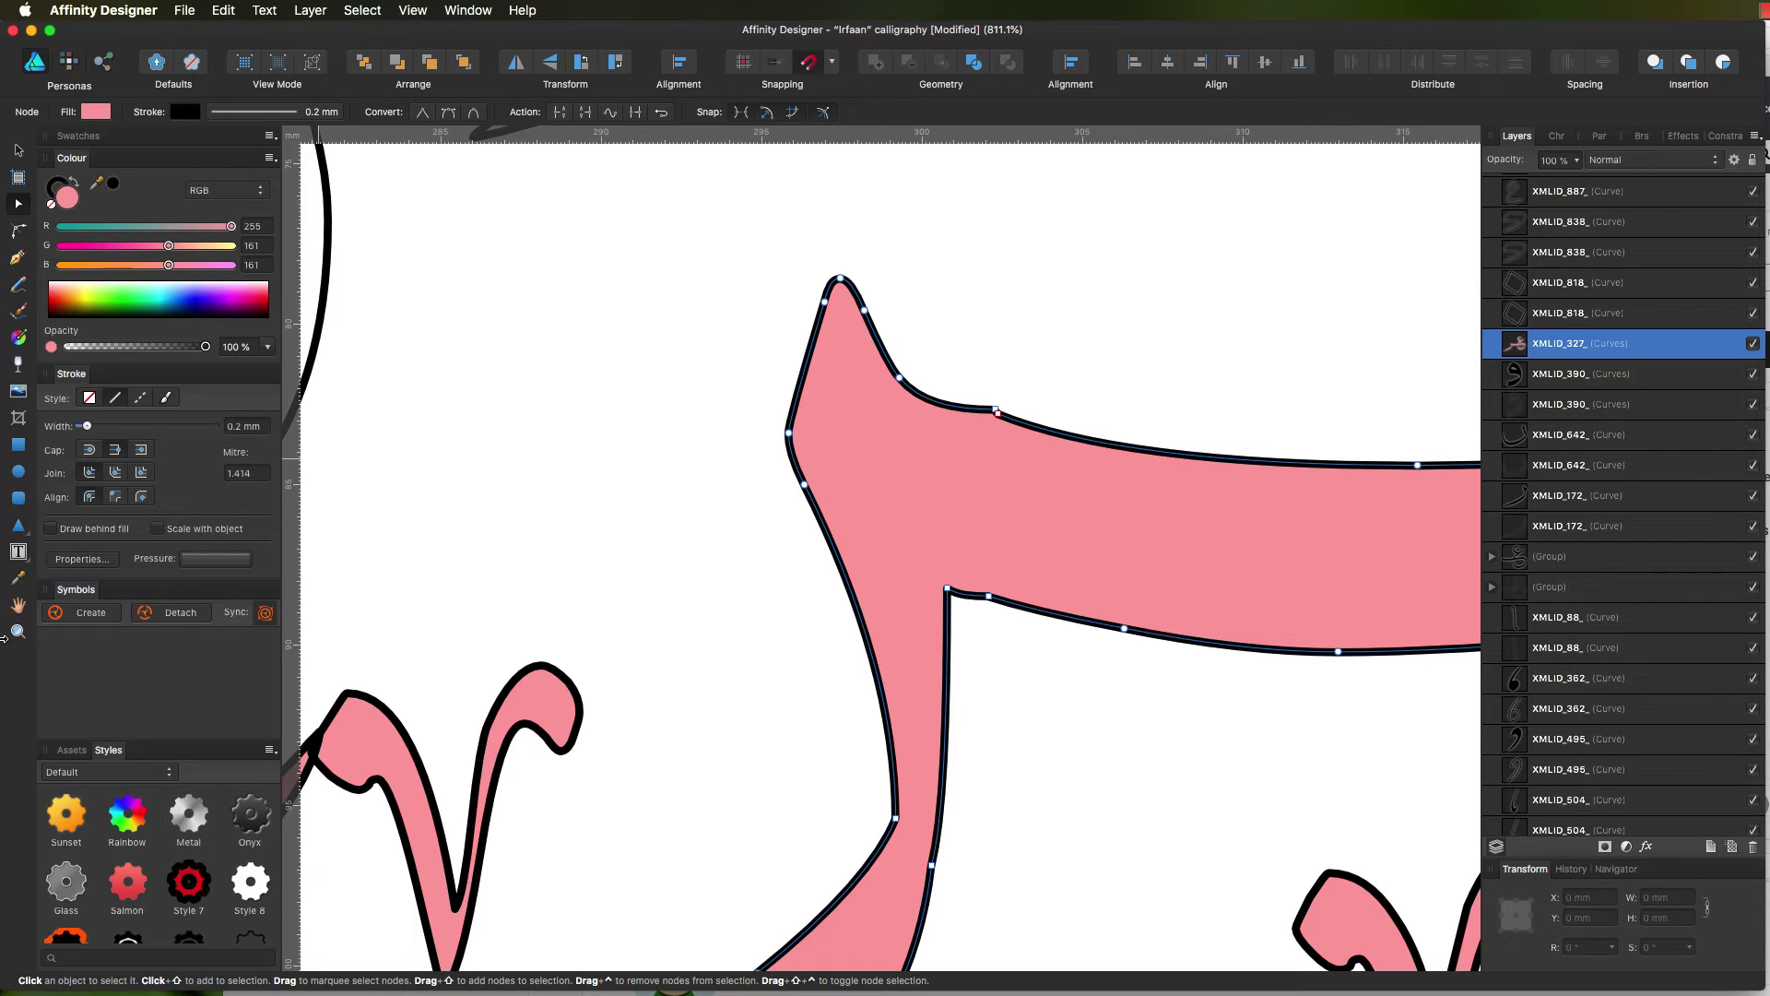
{"action": "left_click", "coordinate": [16, 633]}
{"action": "left_click_drag", "start_coordinate": [992, 409], "coordinate": [1026, 399]}
- Delete the notch node and drag the remaining node's Bezier handle to smooth the edge
{"action": "left_click", "coordinate": [18, 204]}
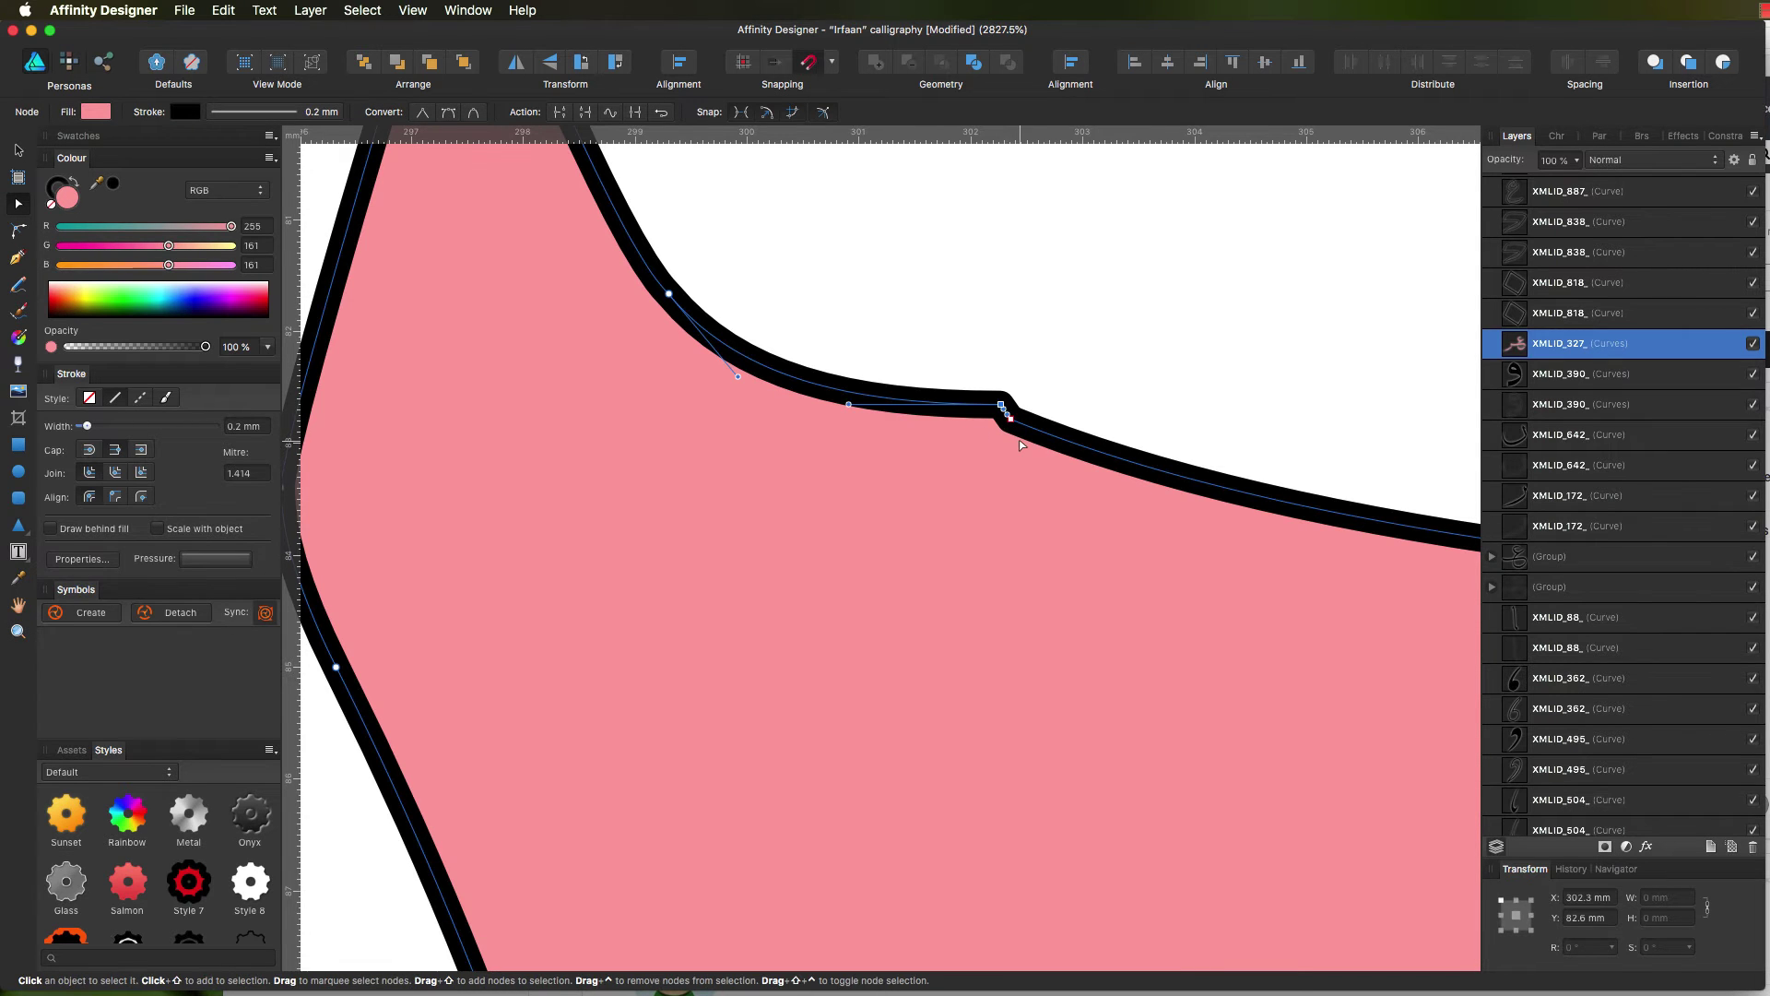
{"action": "key", "text": "Delete"}
{"action": "left_click", "coordinate": [1009, 417]}
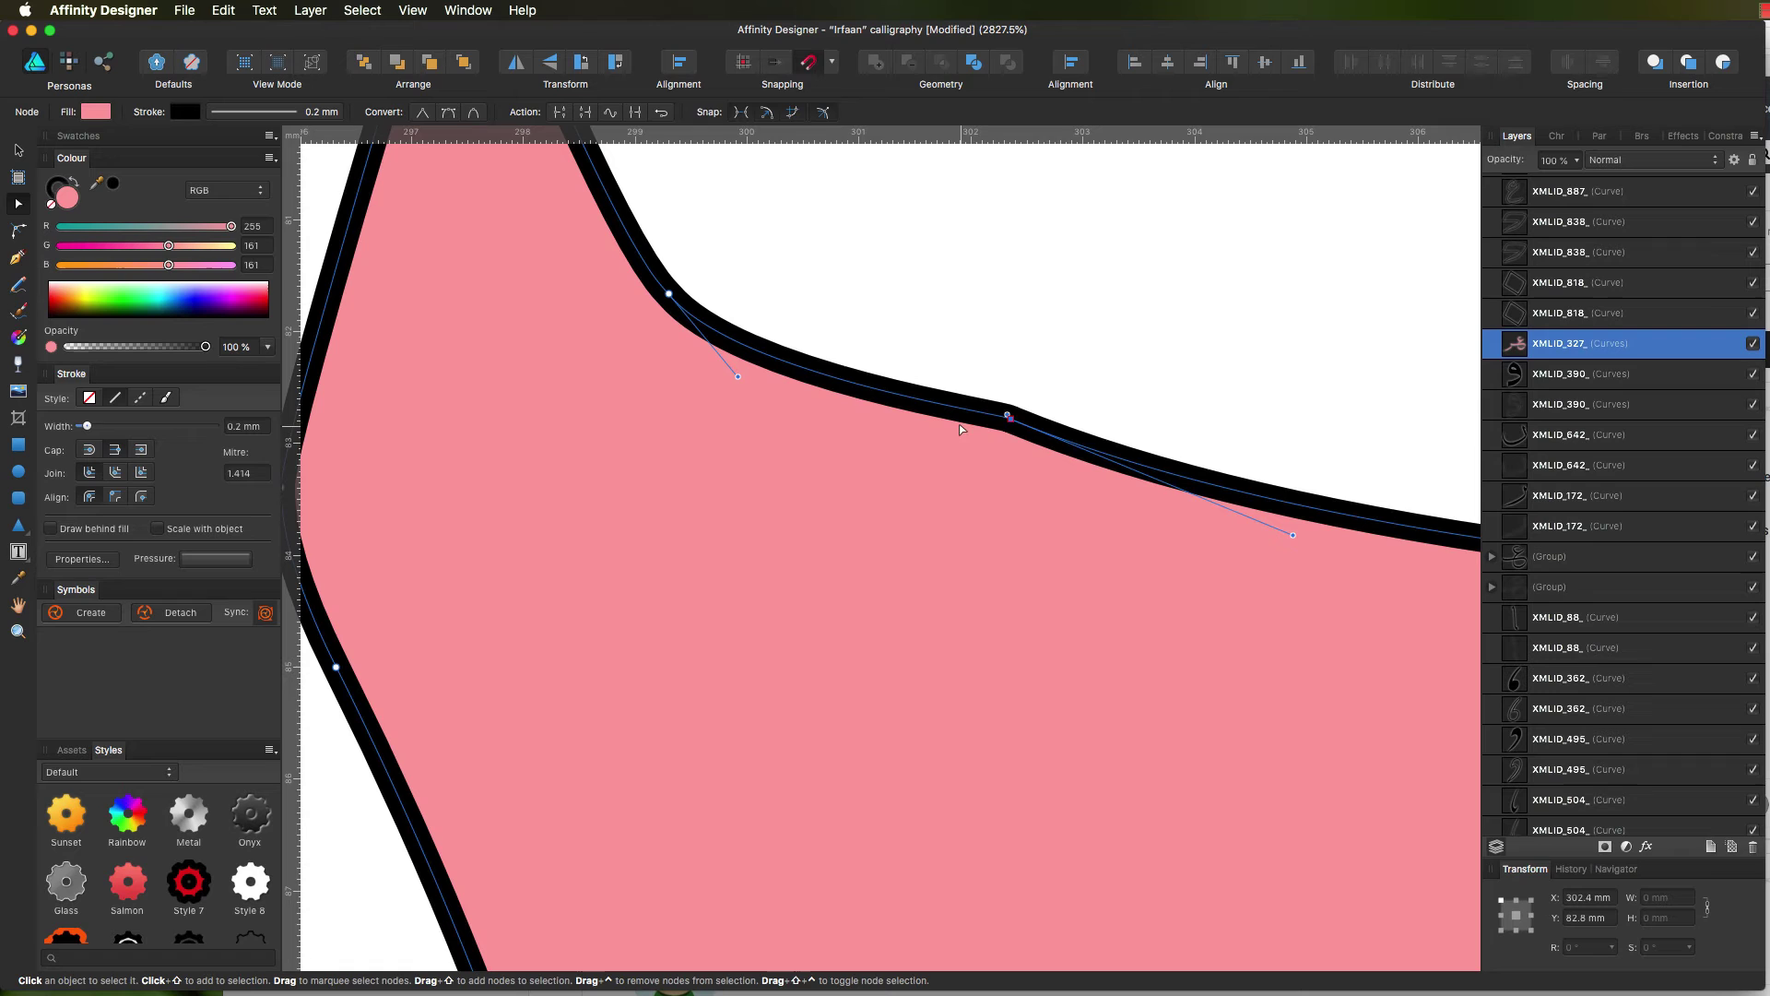
{"action": "mouse_move", "coordinate": [1292, 536]}
{"action": "left_mouse_down"}
{"action": "mouse_move", "coordinate": [1284, 482]}
{"action": "mouse_move", "coordinate": [1273, 530]}
{"action": "left_mouse_up"}
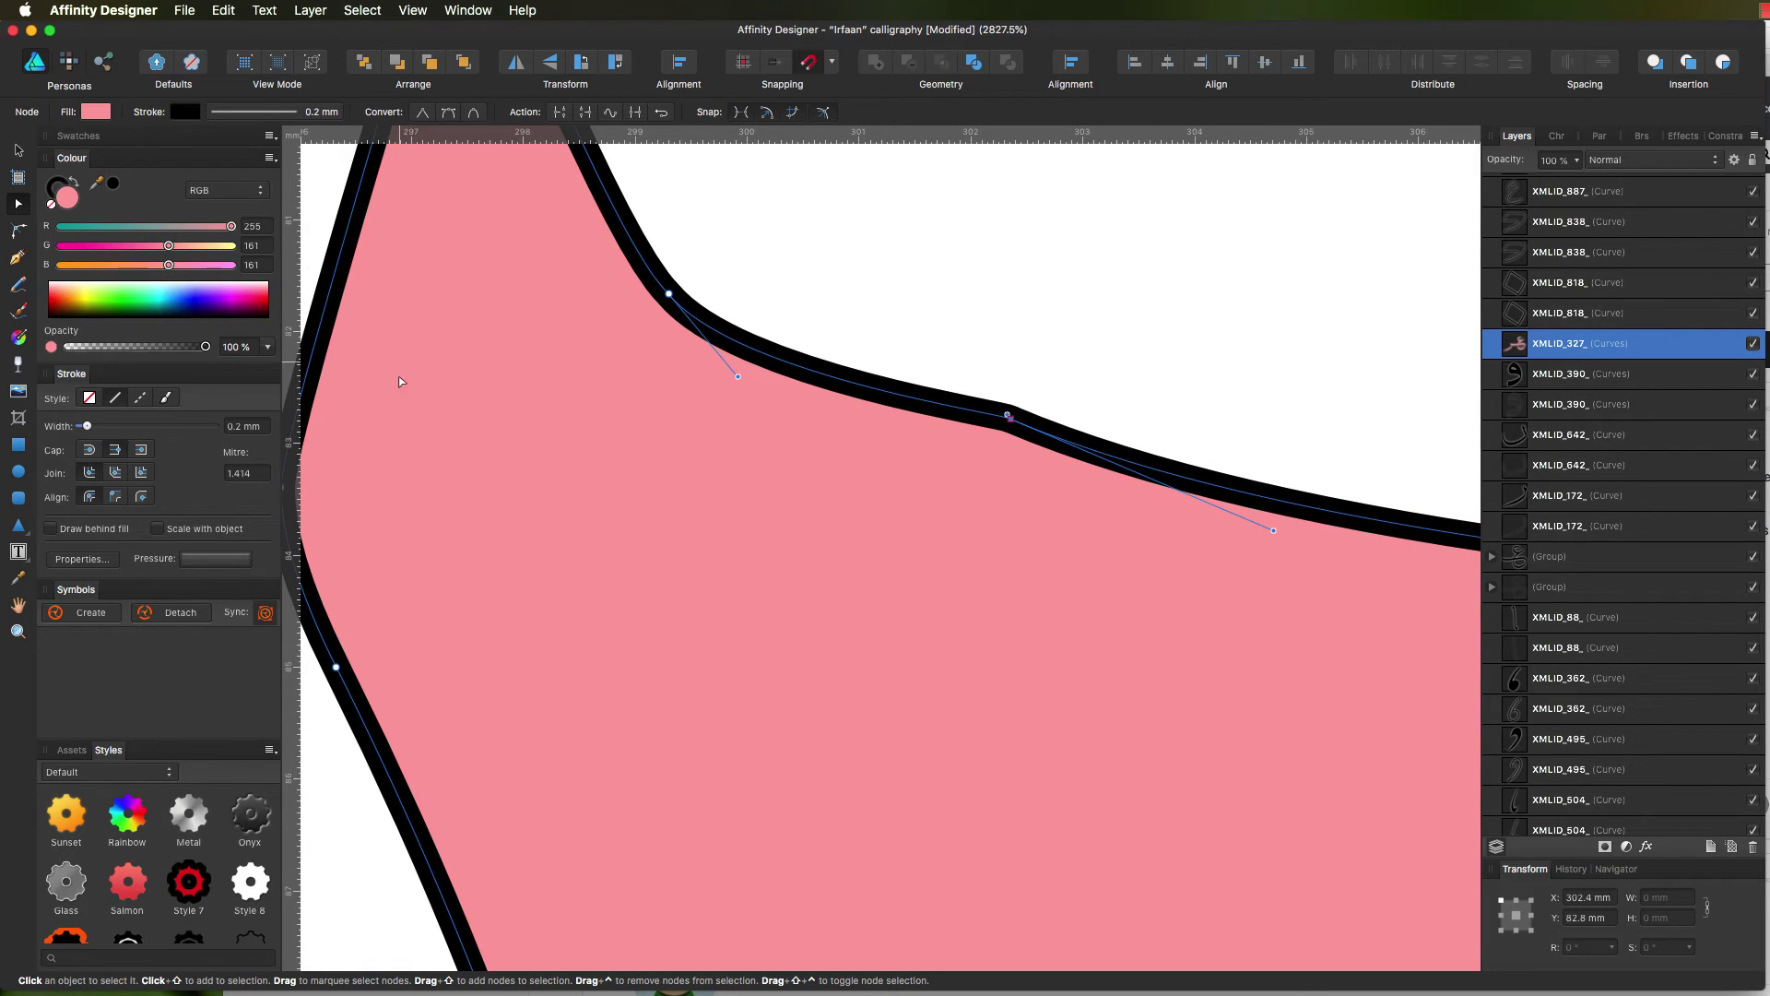
- Merge the small stroke beside ن into the ن curve, then select the small problem stroke
{"action": "left_click", "coordinate": [18, 631]}
{"action": "key", "text": "super+1"}
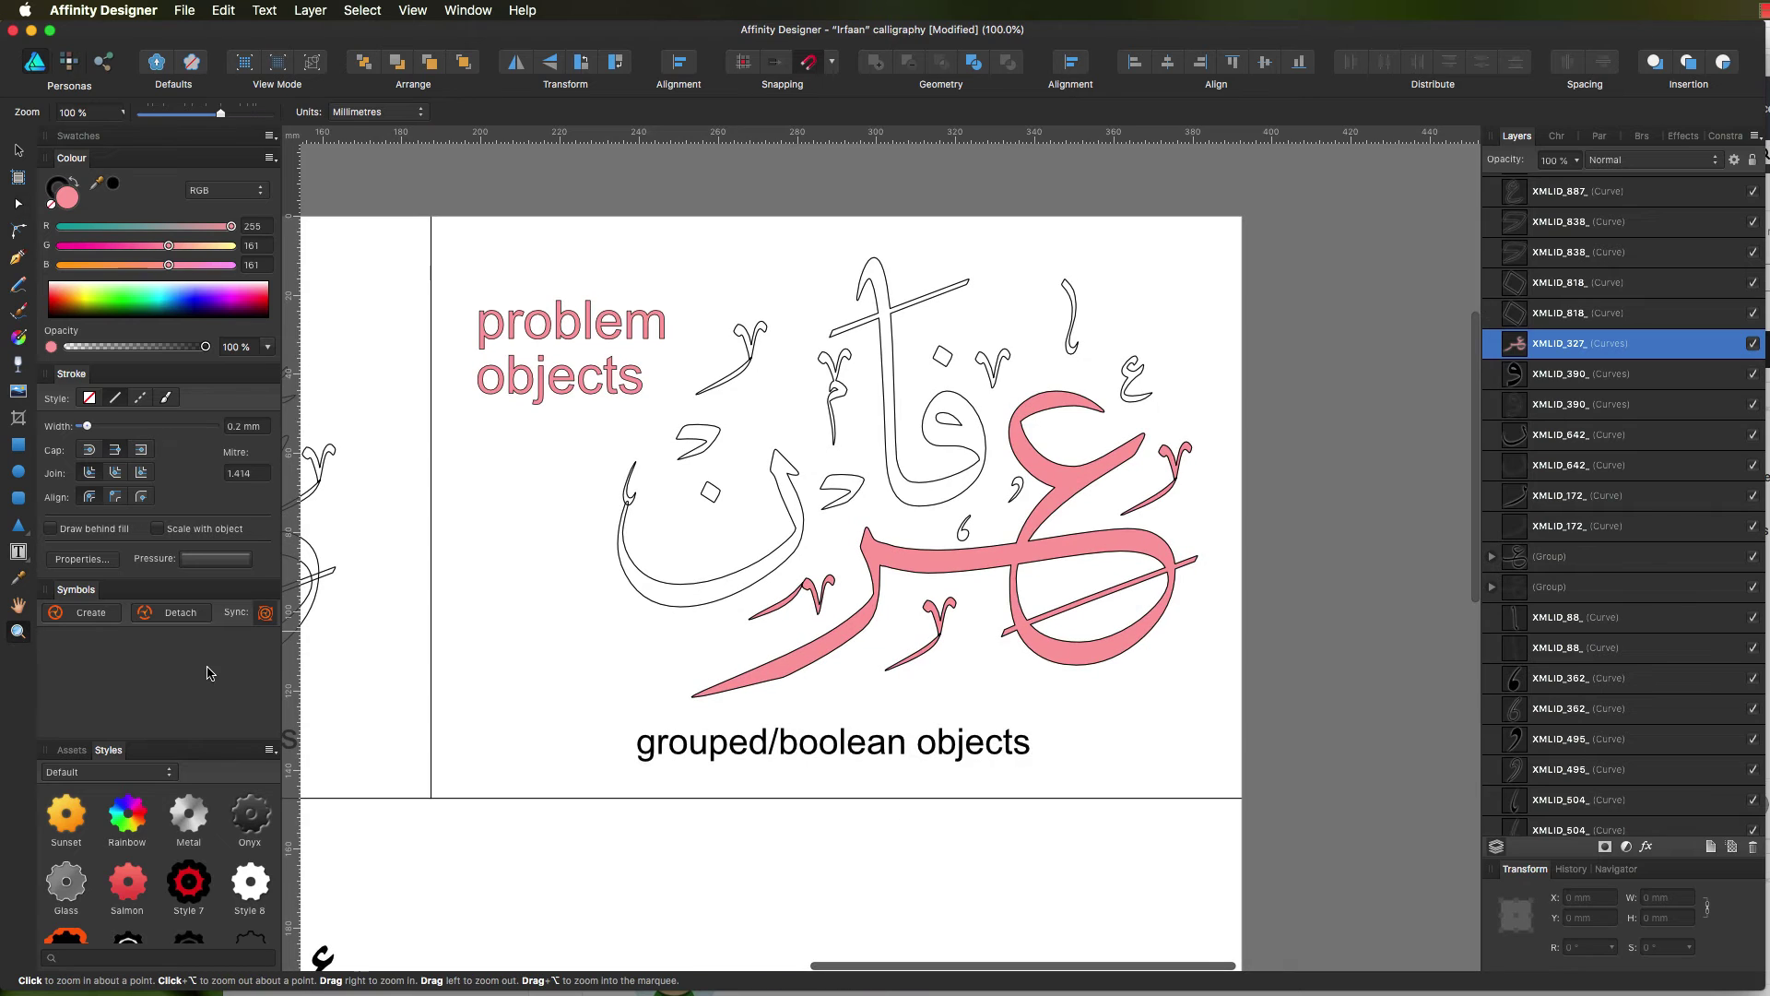
{"action": "left_click", "coordinate": [19, 149]}
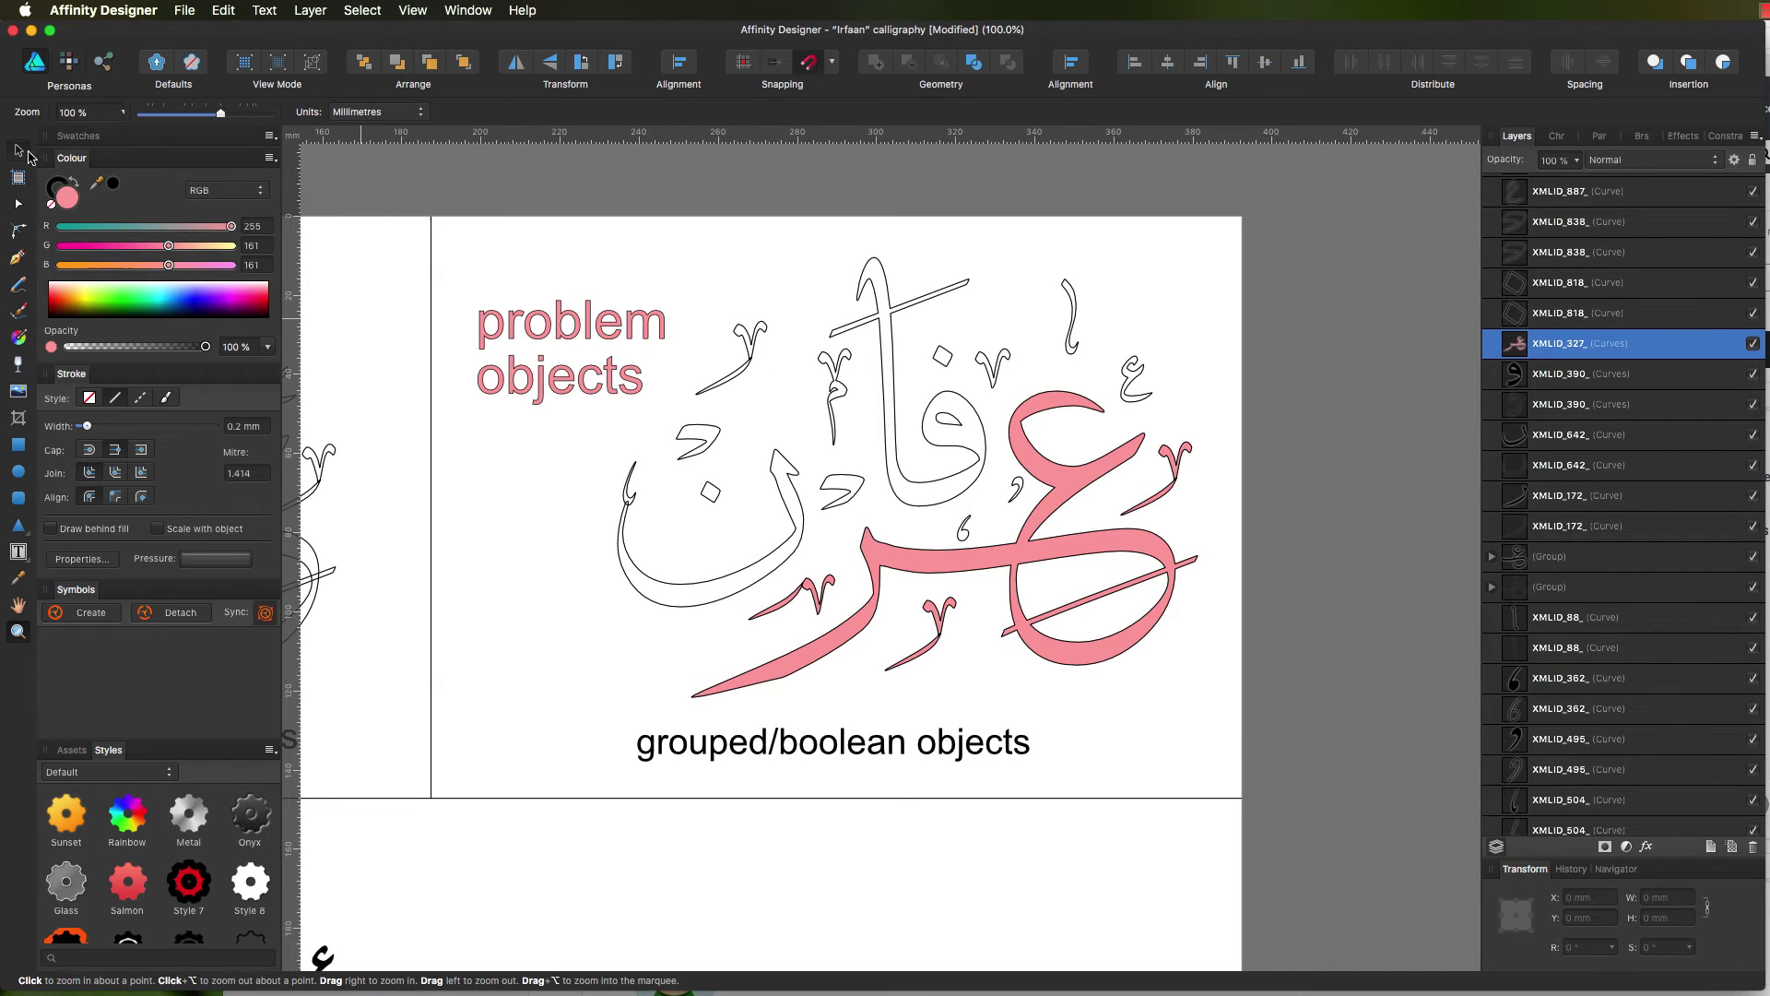
{"action": "left_click", "coordinate": [626, 498]}
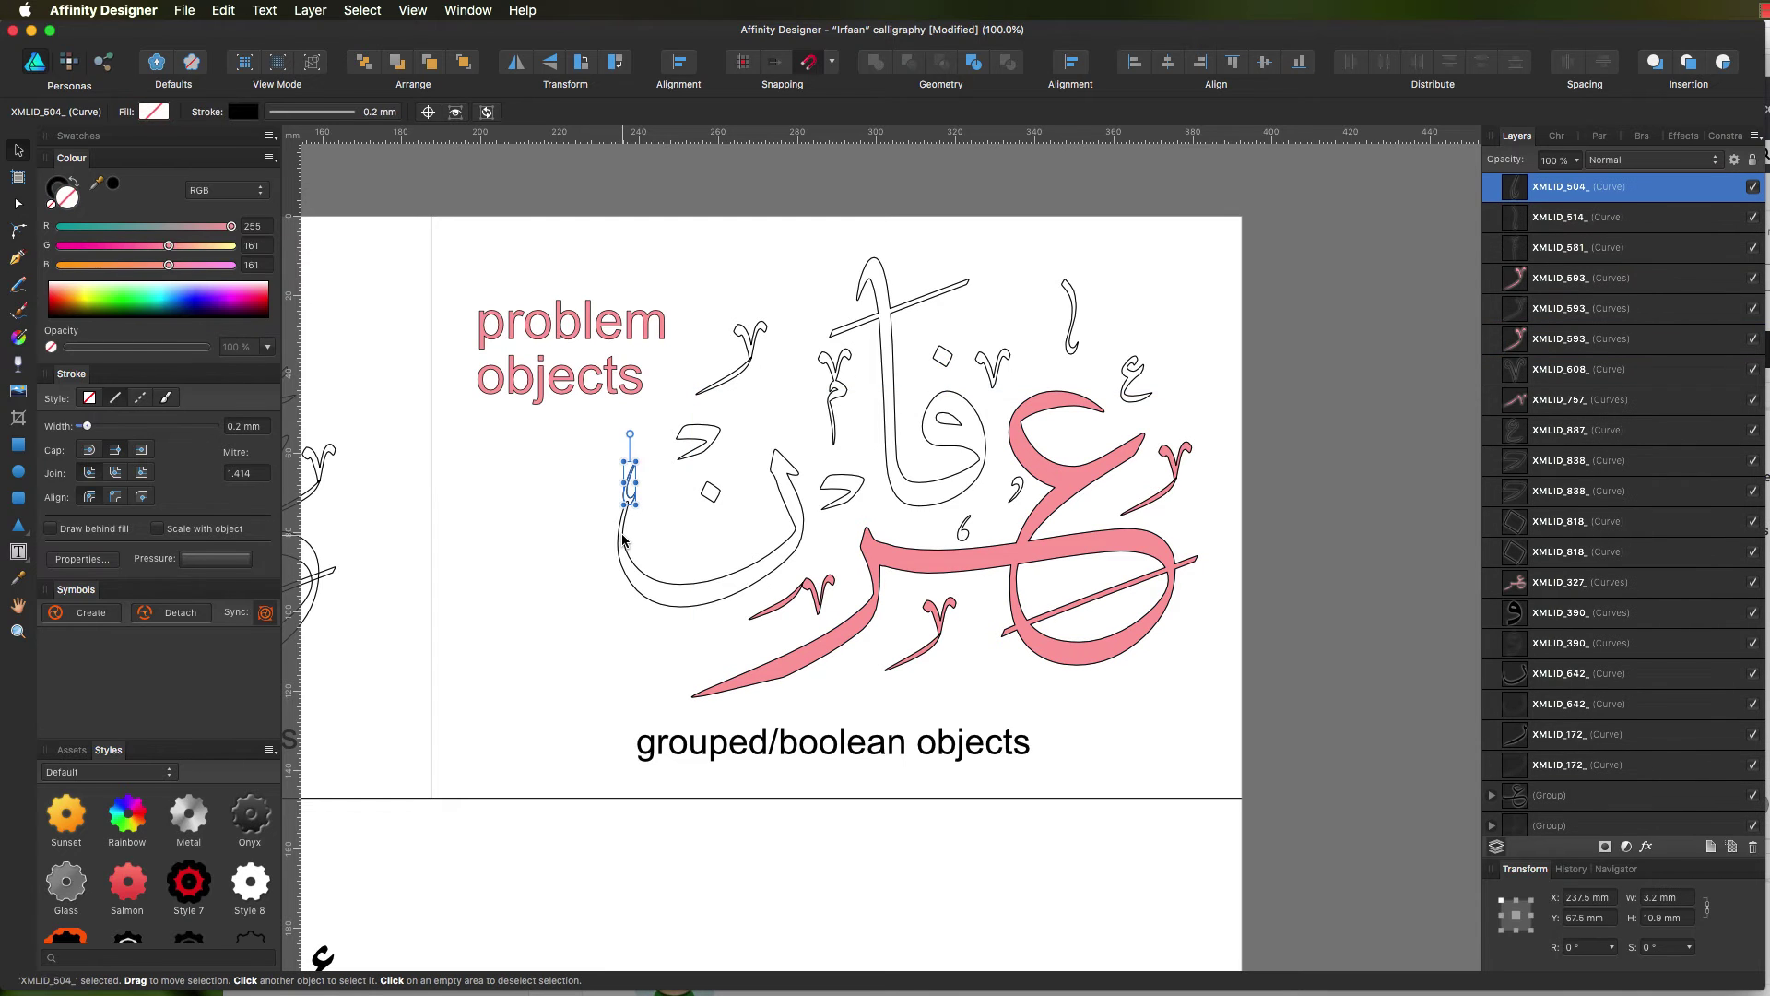
{"action": "left_click", "coordinate": [625, 539], "text": "shift"}
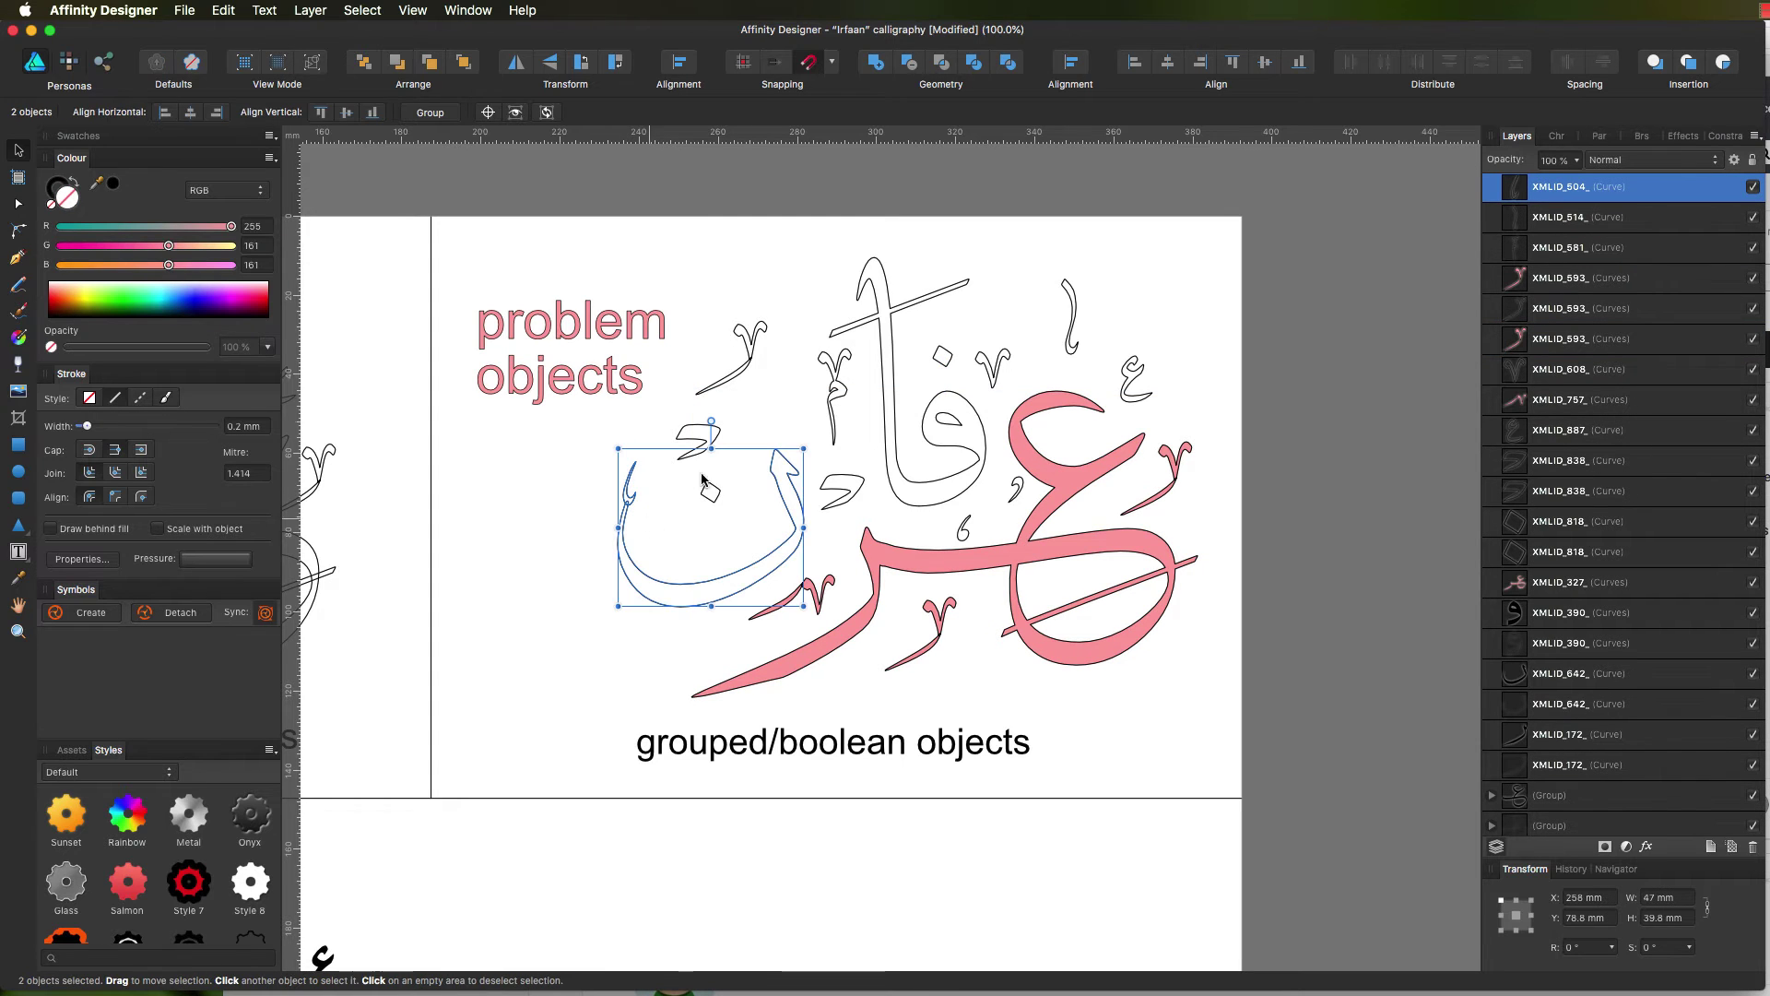
{"action": "left_click", "coordinate": [875, 62]}
{"action": "left_click", "coordinate": [723, 359]}
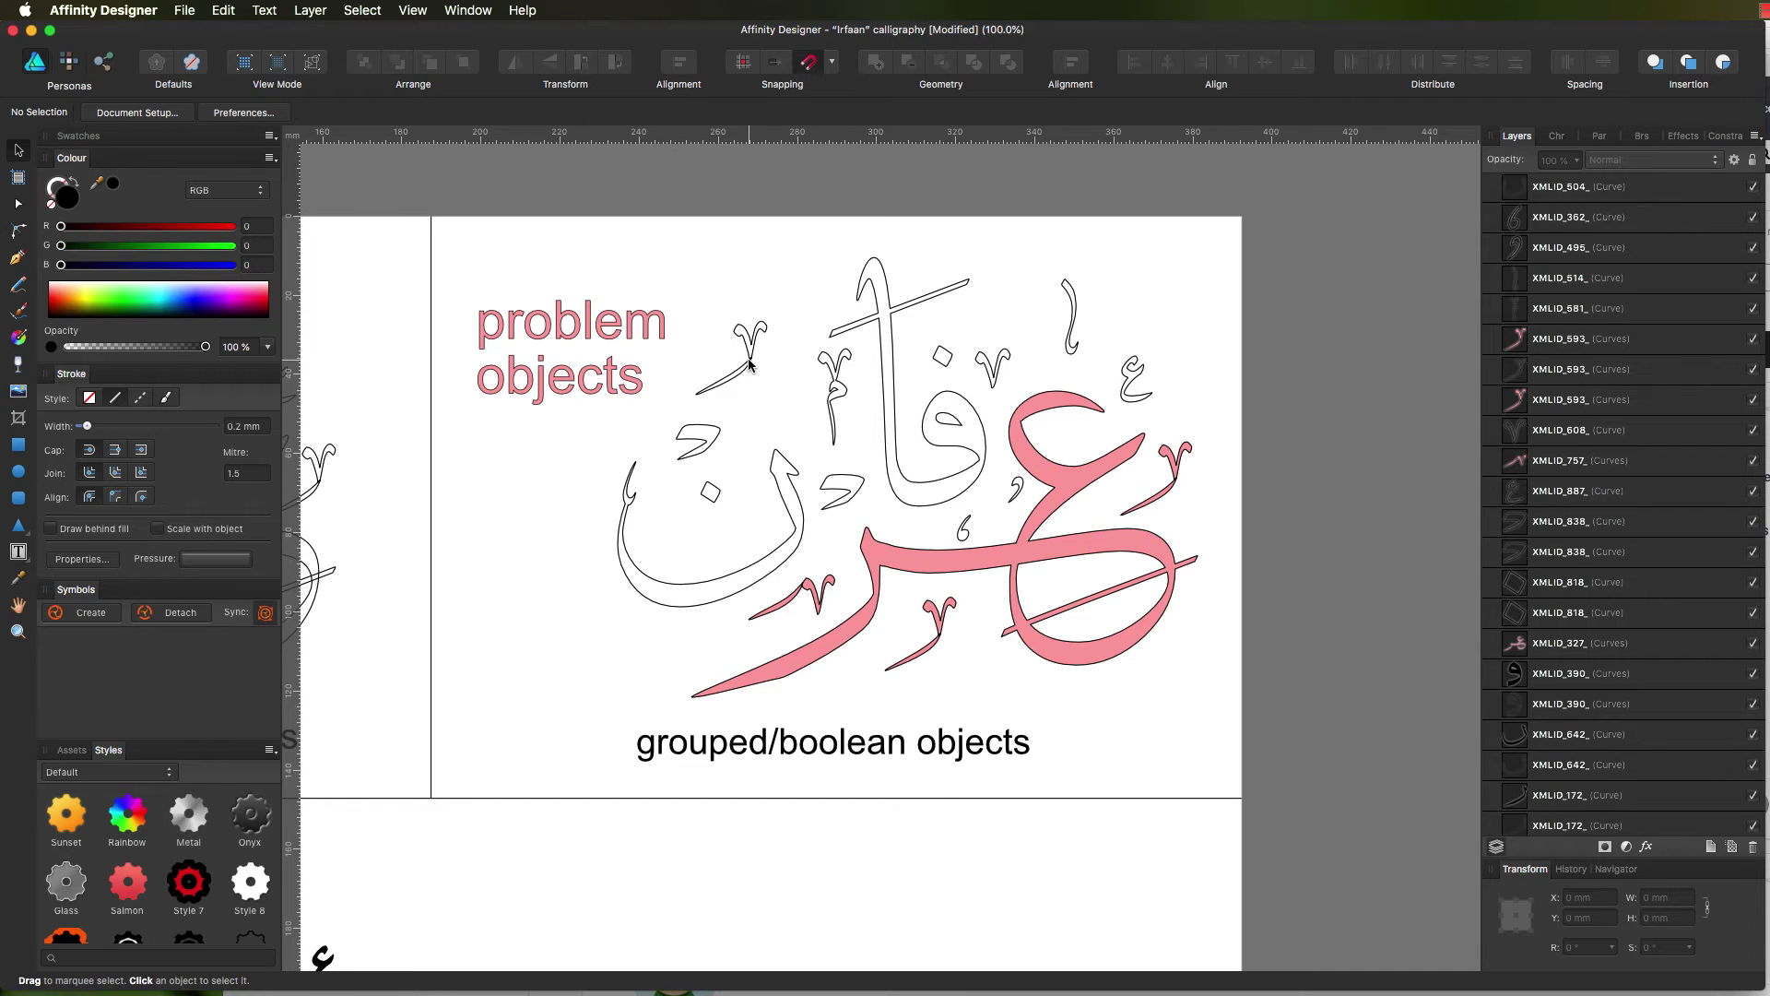
{"action": "left_click", "coordinate": [749, 364]}
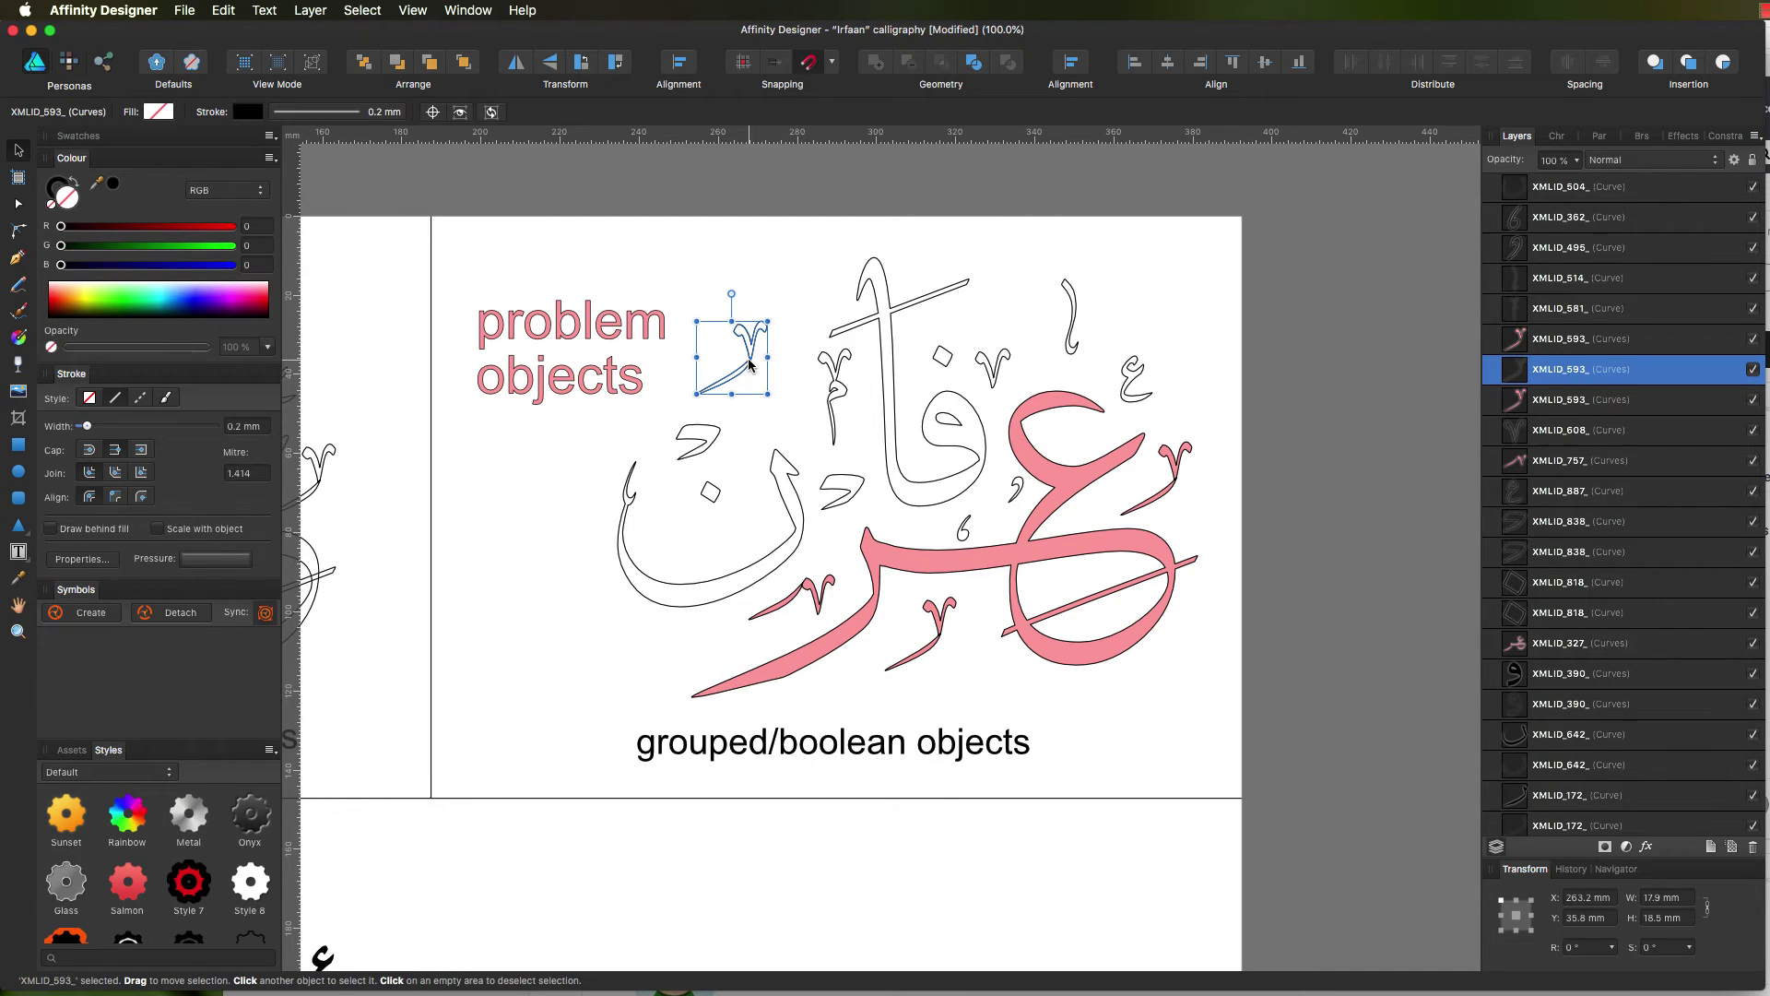
- Divide then Add the problem stroke into one curve, delete its extra junction node, and adjust the remaining node
{"action": "double_click", "coordinate": [1519, 377]}
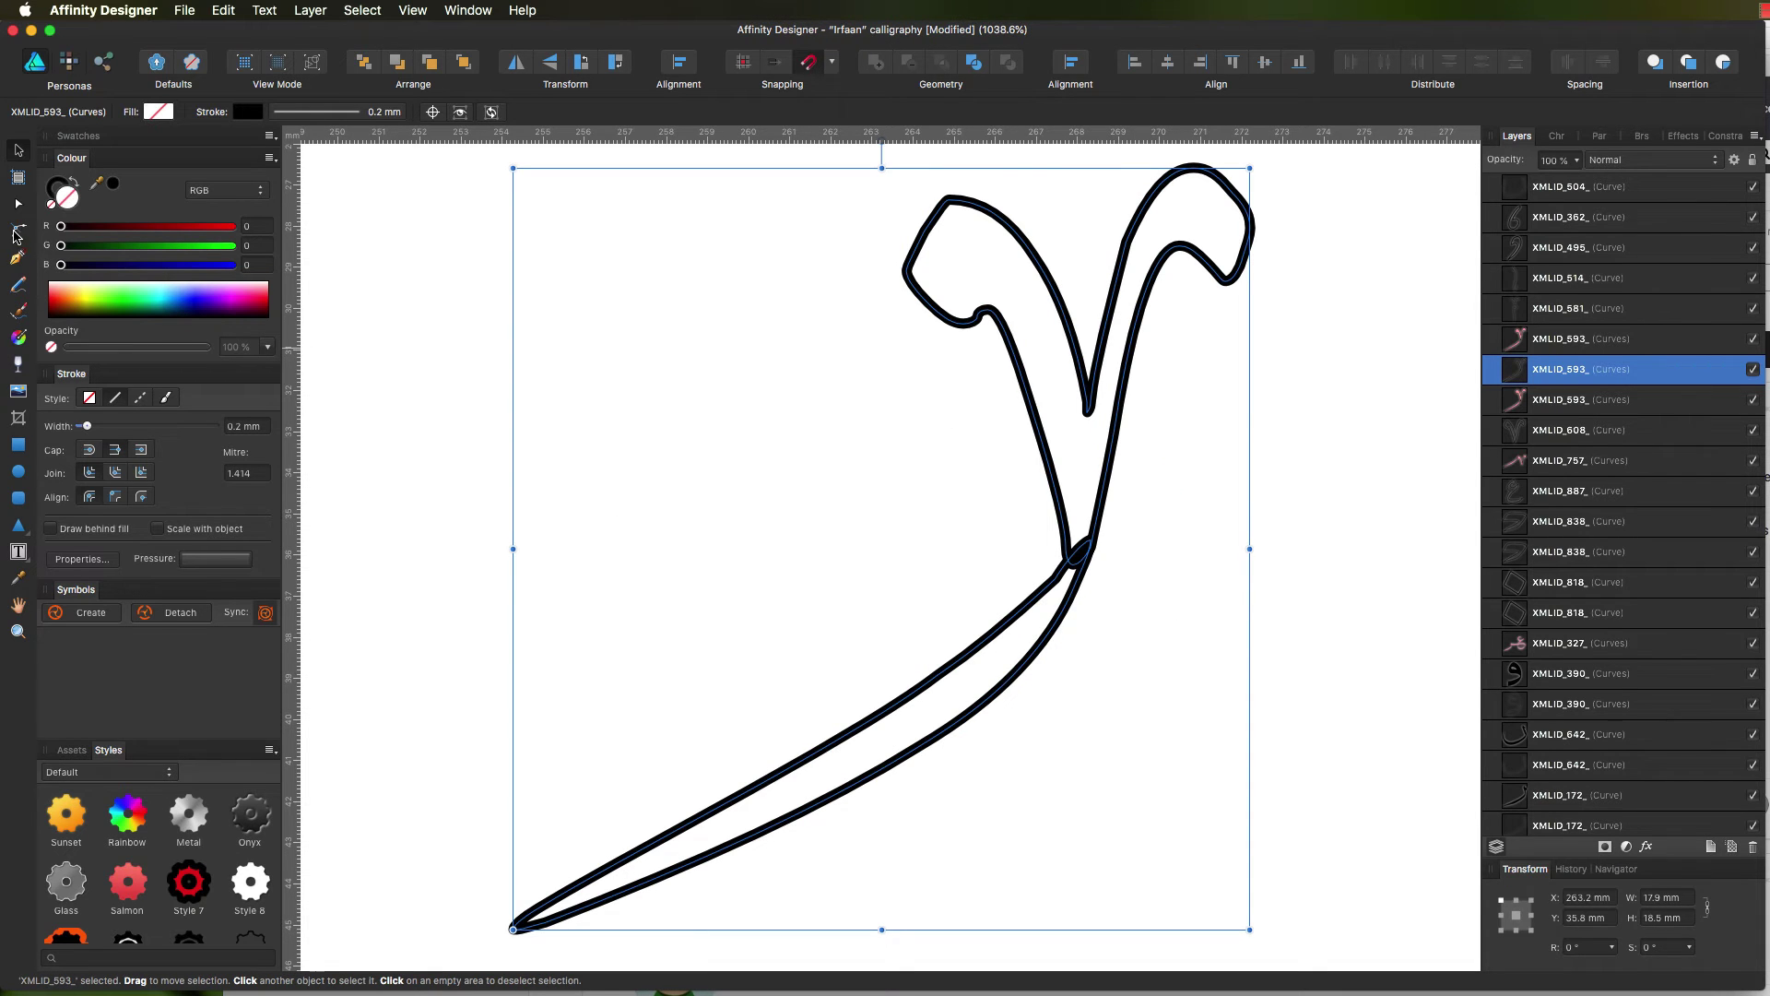
{"action": "left_click", "coordinate": [17, 207]}
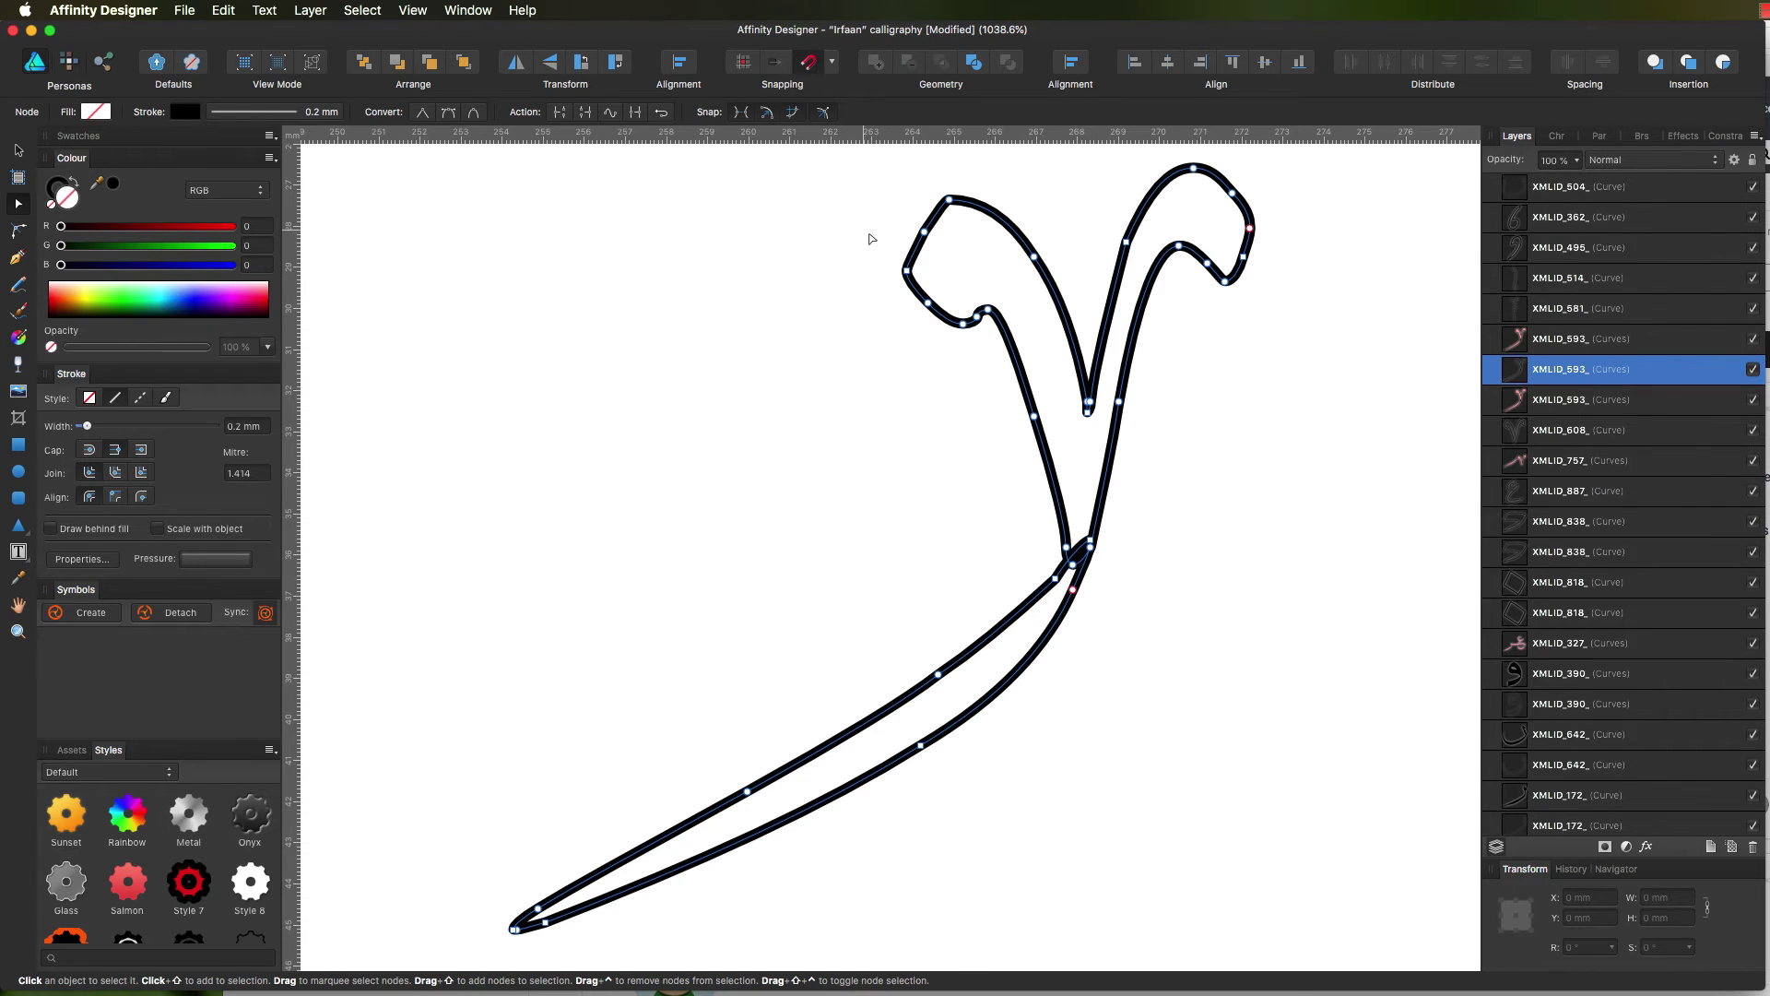
{"action": "left_click", "coordinate": [972, 63]}
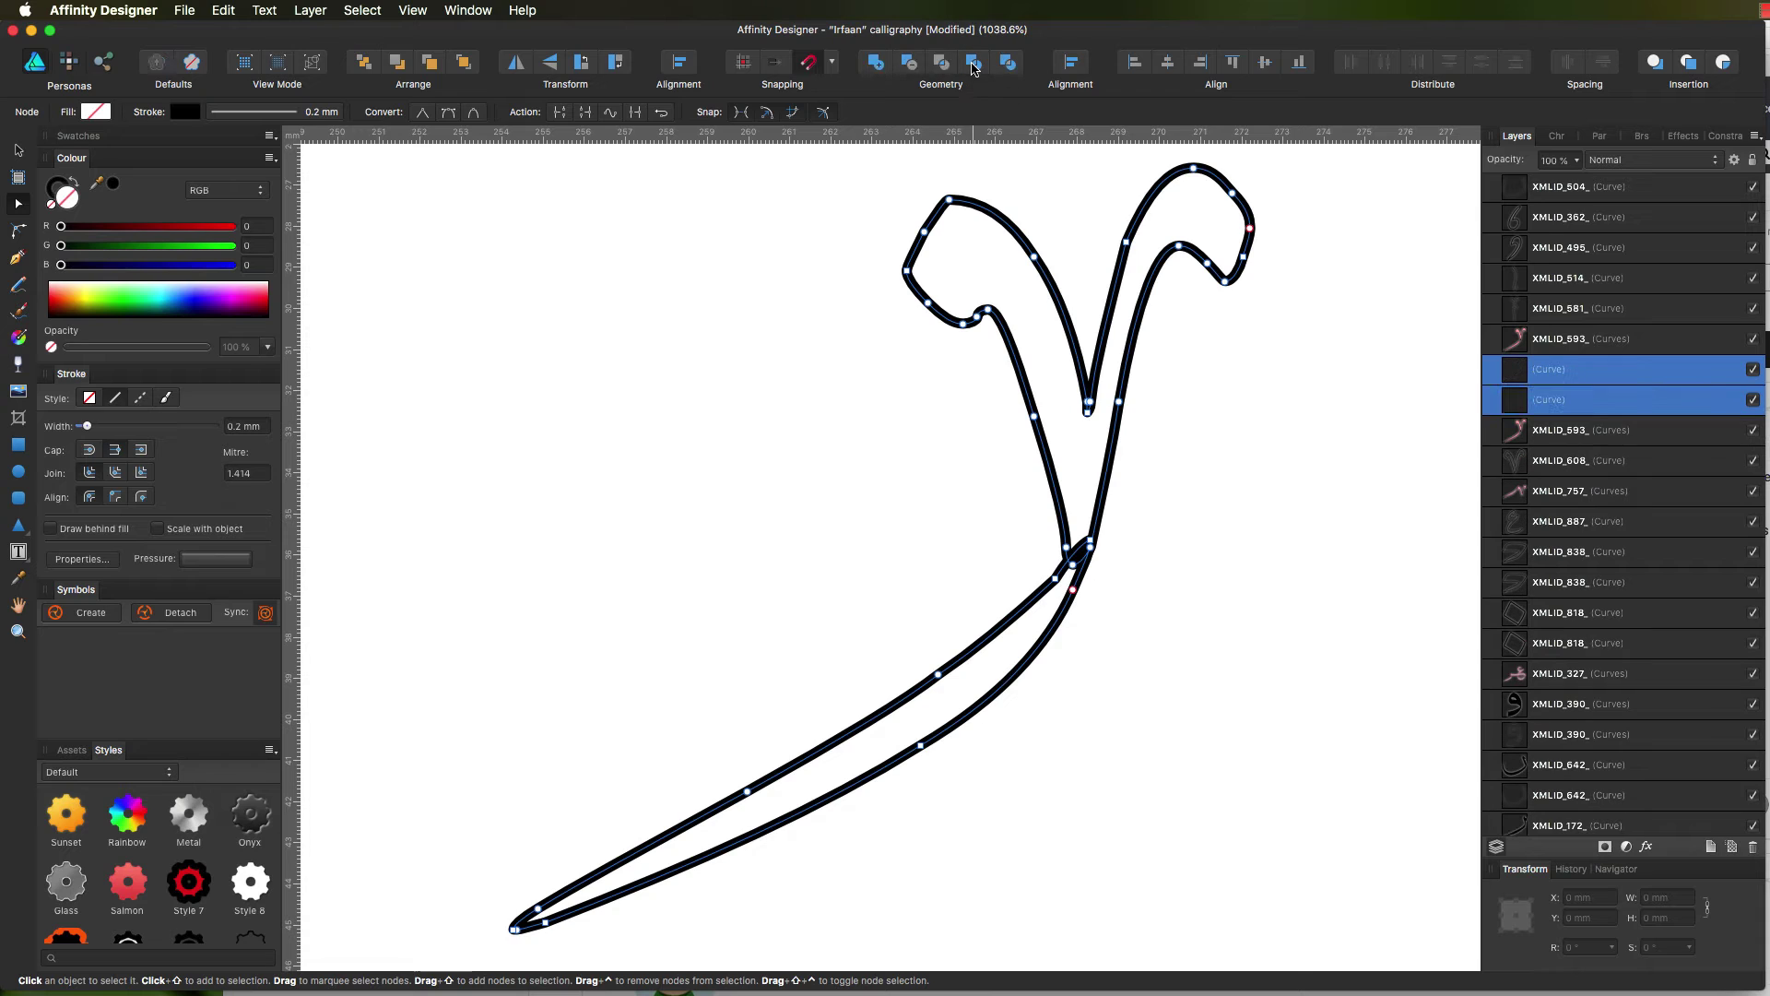
{"action": "left_click", "coordinate": [877, 66]}
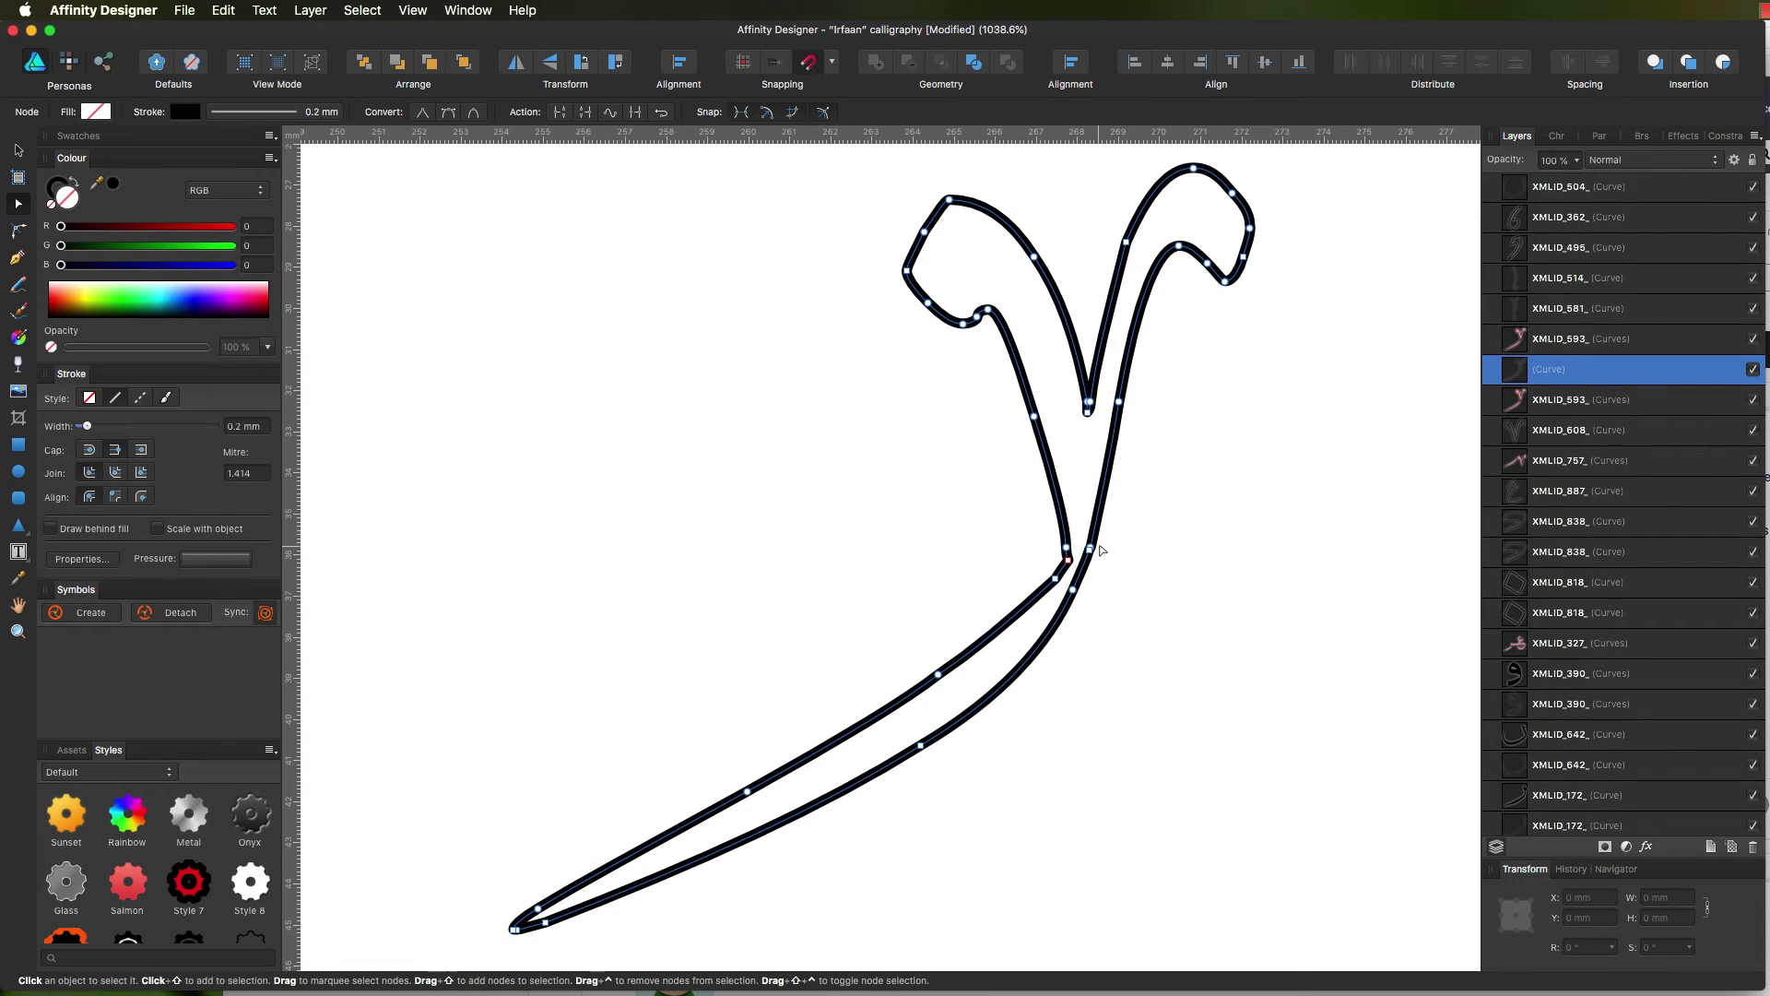
{"action": "left_click", "coordinate": [1066, 559]}
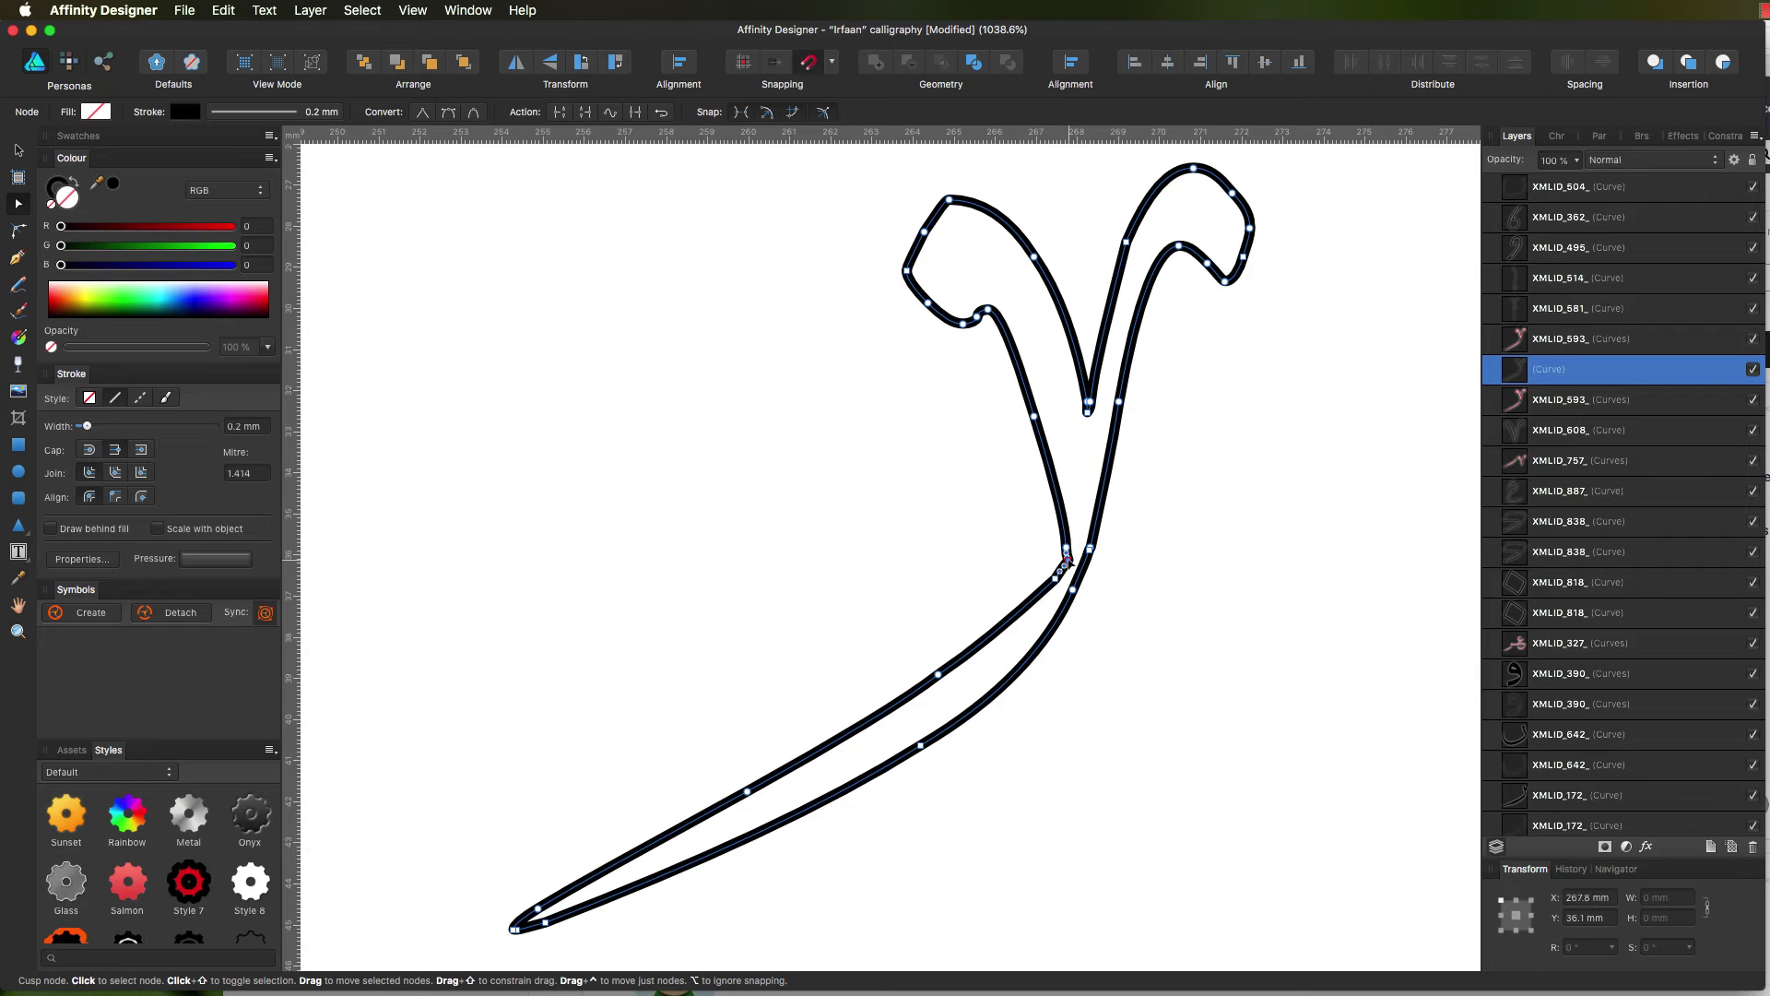
{"action": "key", "text": "Delete"}
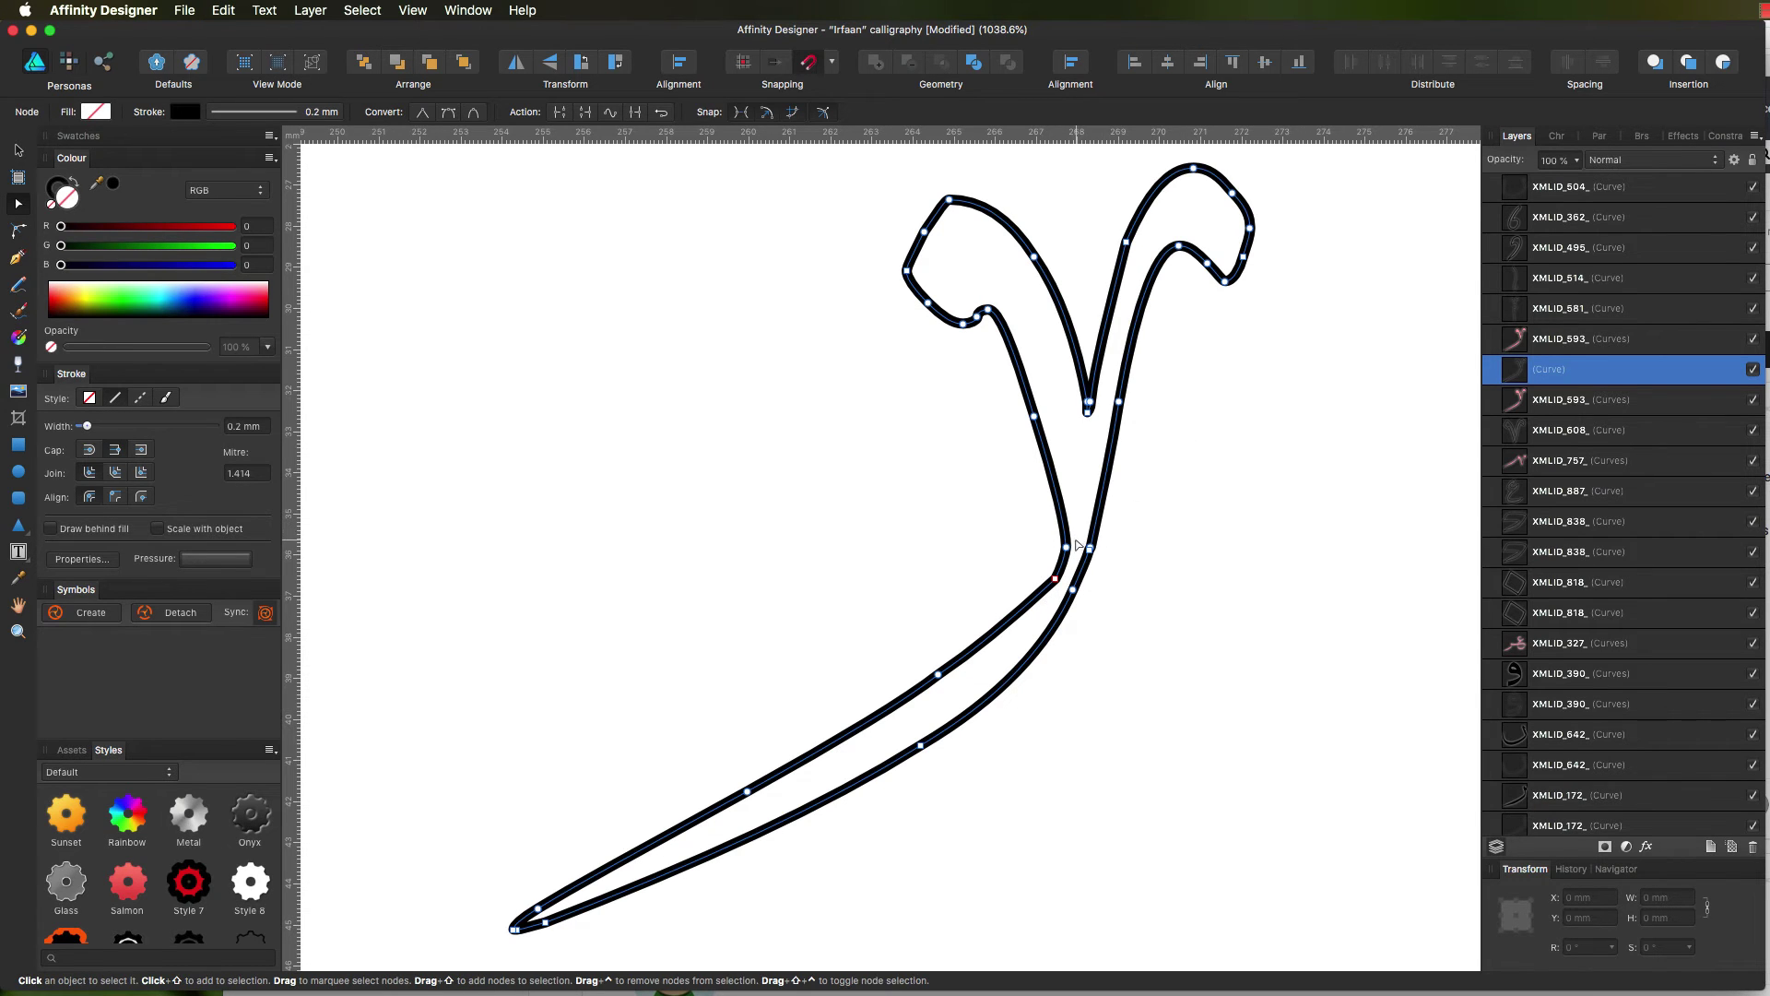
{"action": "left_click_drag", "start_coordinate": [1075, 545], "coordinate": [1061, 541]}
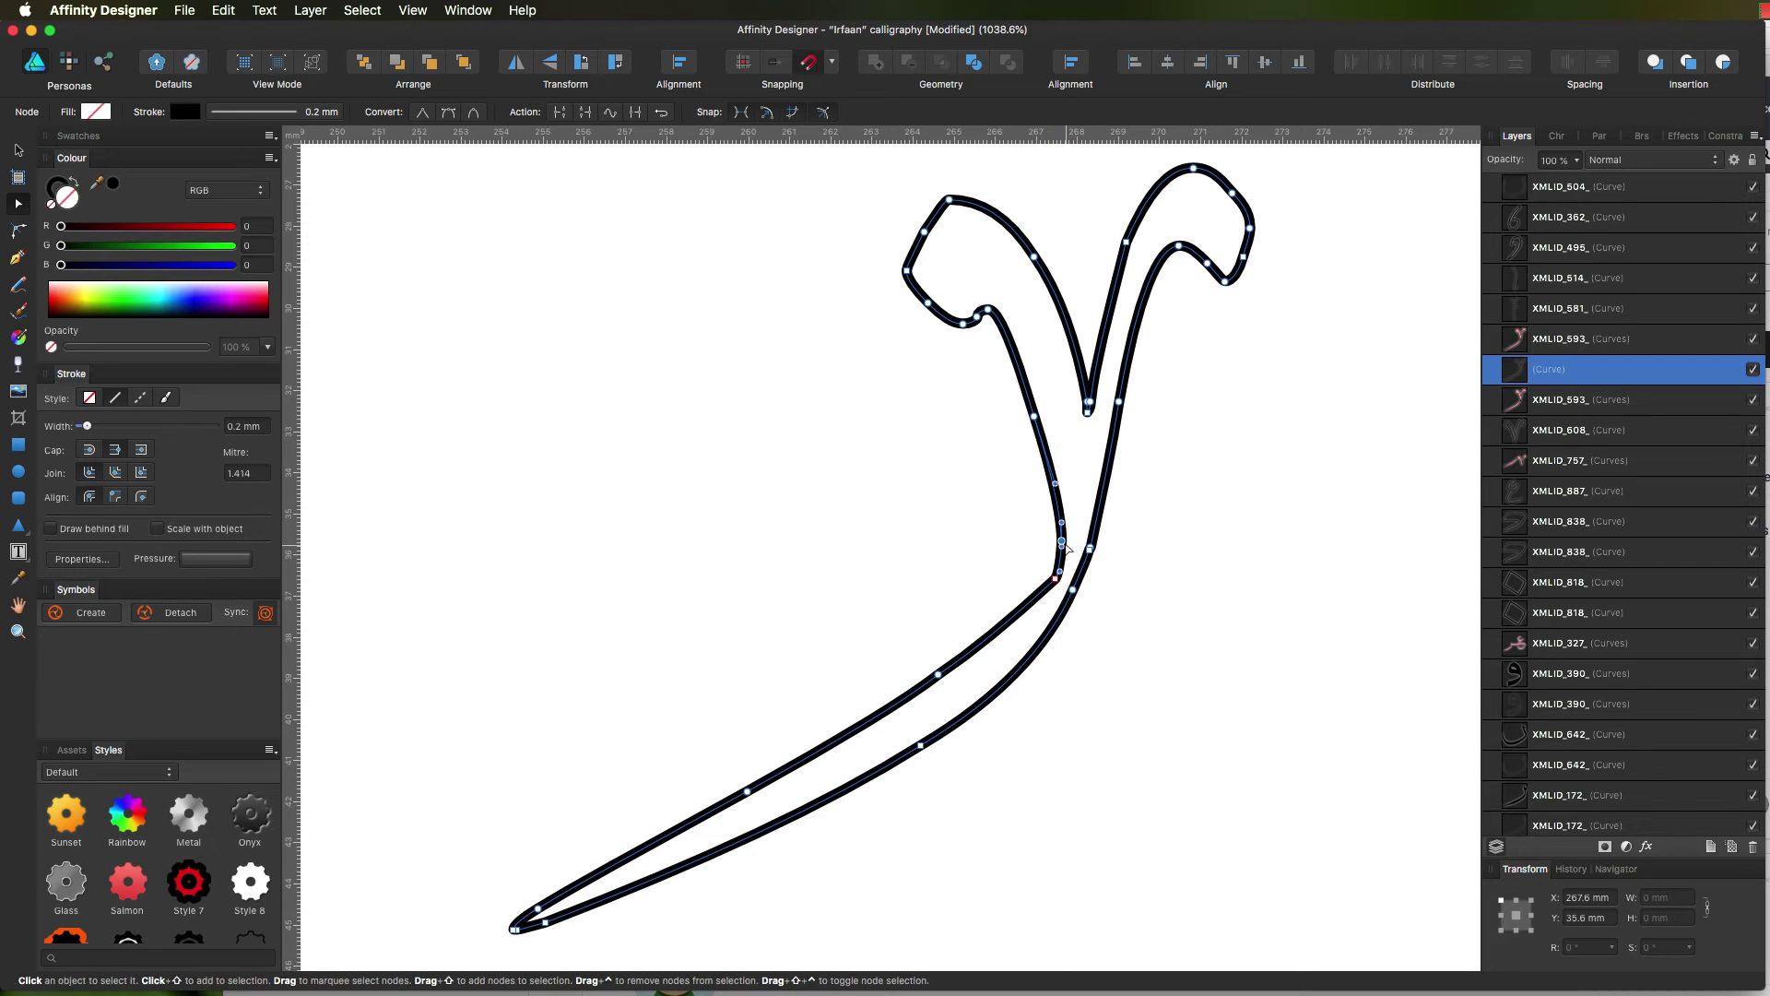
{"action": "left_click", "coordinate": [18, 632]}
{"action": "key", "text": "super+1"}
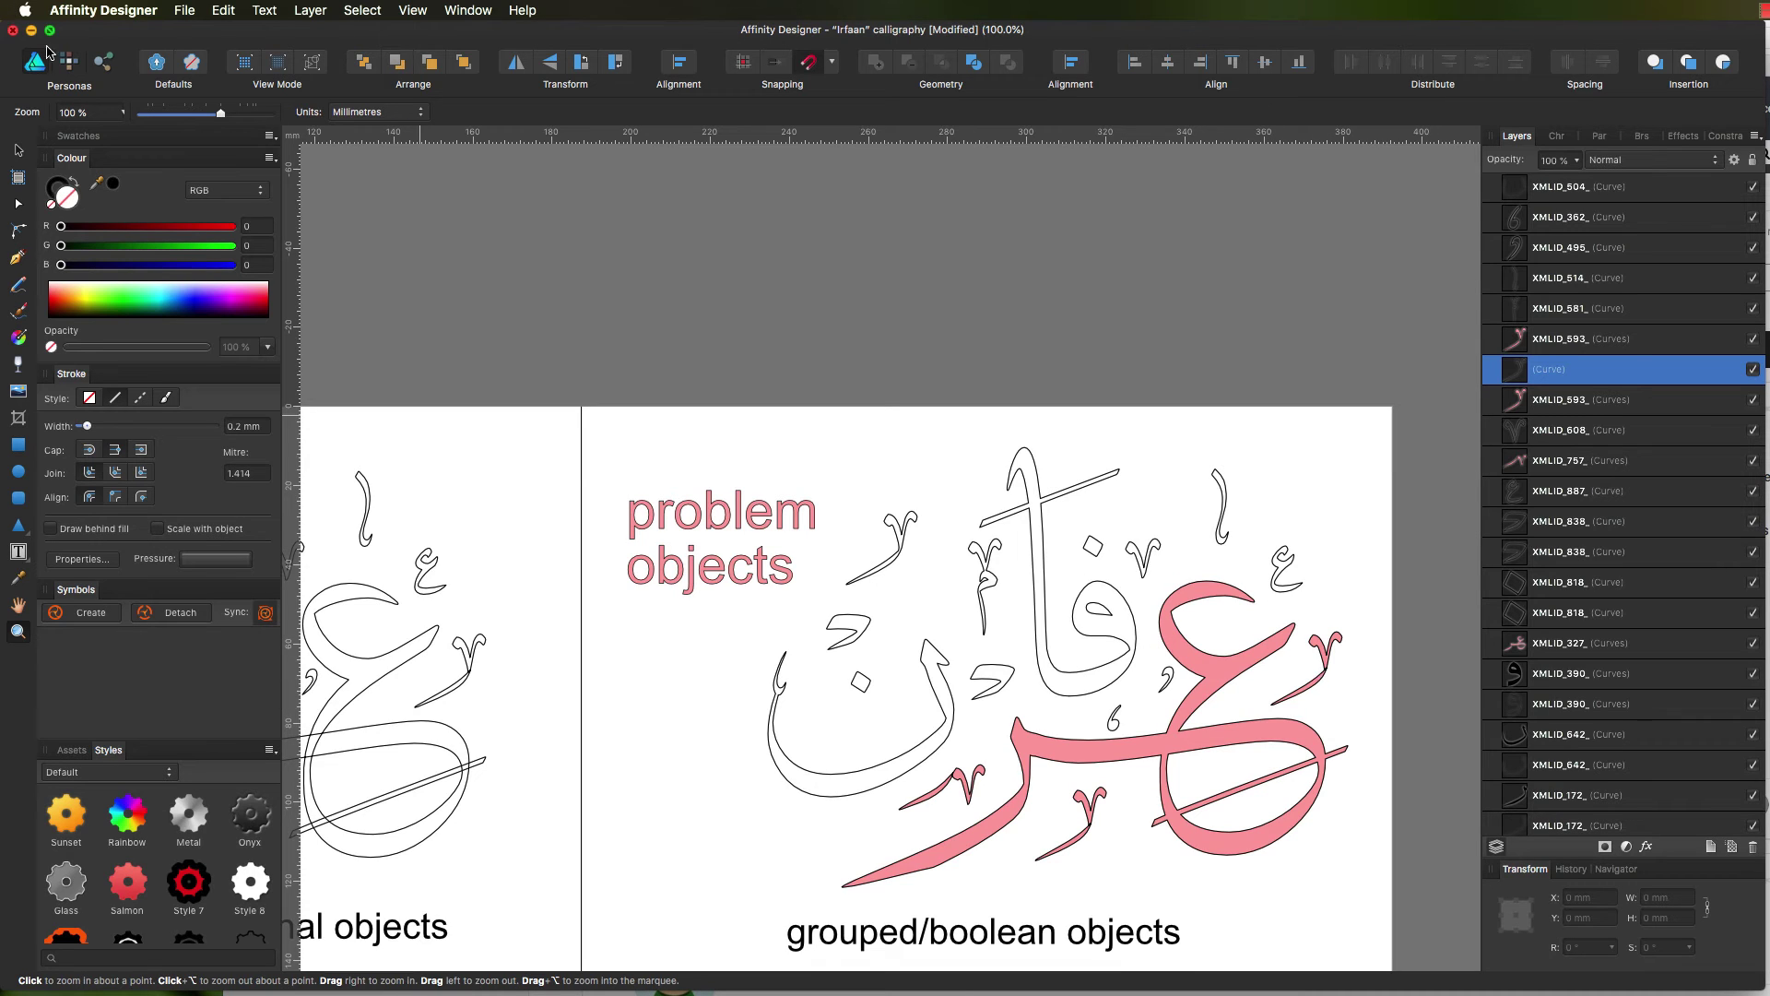
- Merge the pink hook stroke right of the red letters into one curve with Divide then Add
{"action": "left_click", "coordinate": [19, 150]}
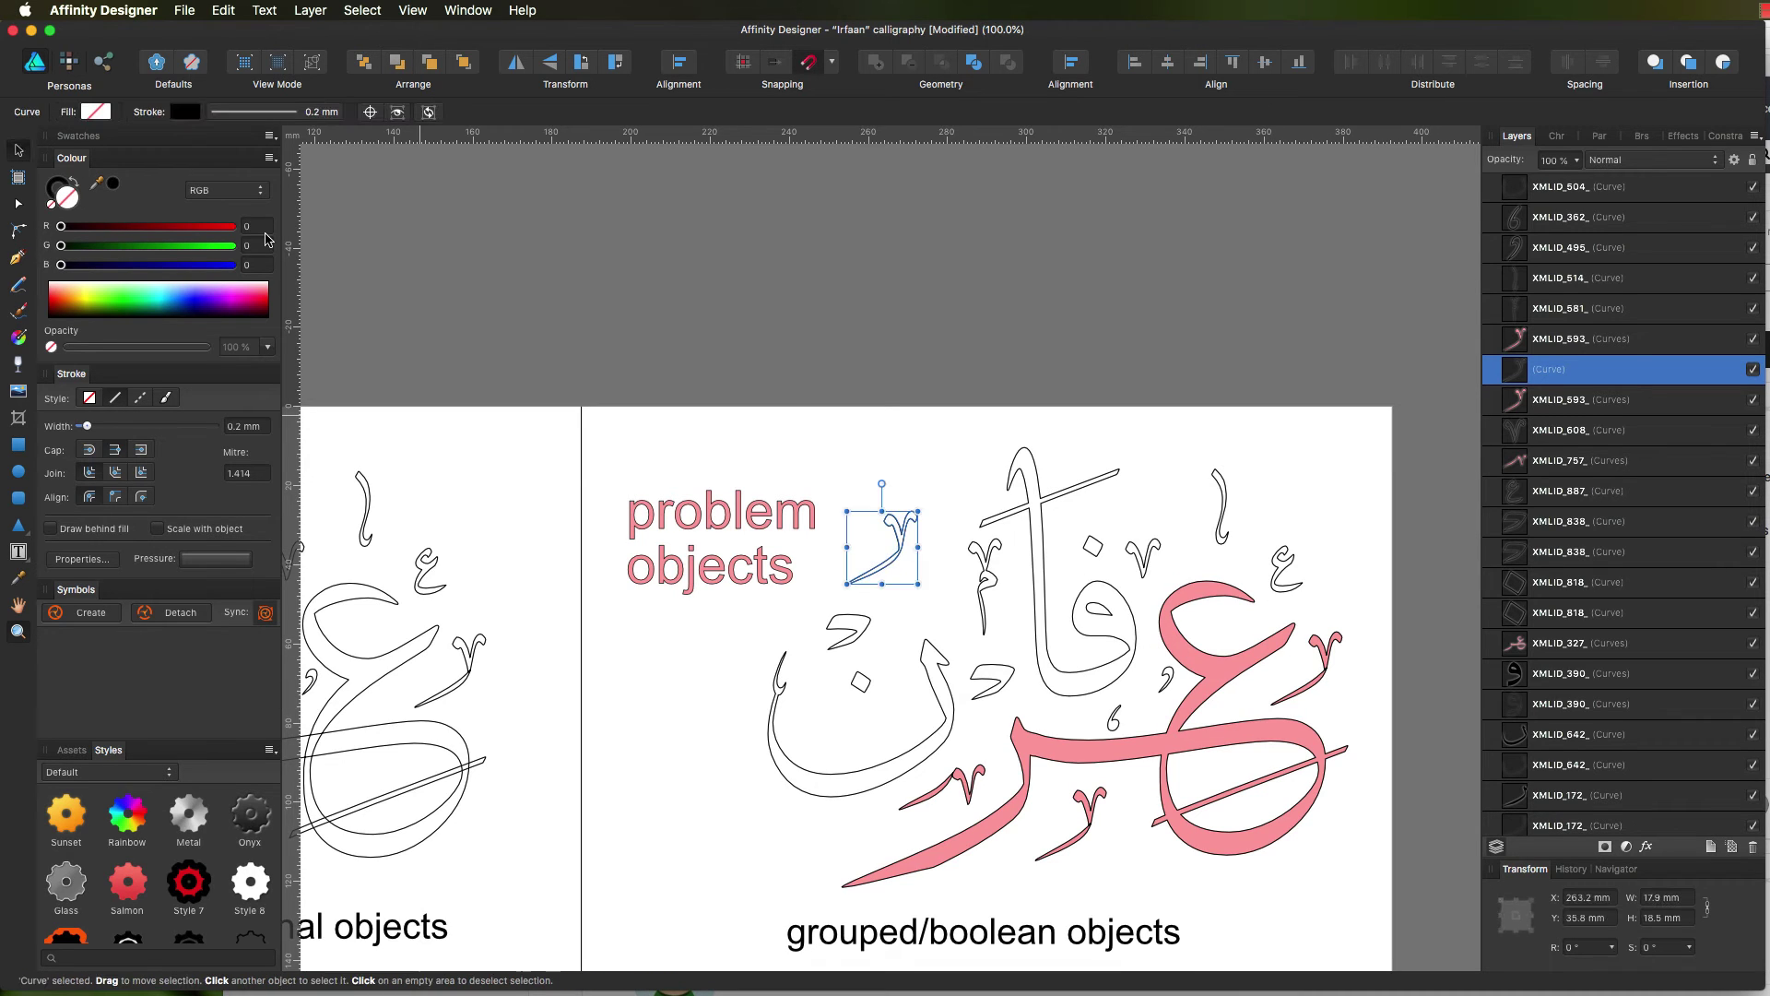
{"action": "left_click", "coordinate": [1324, 677]}
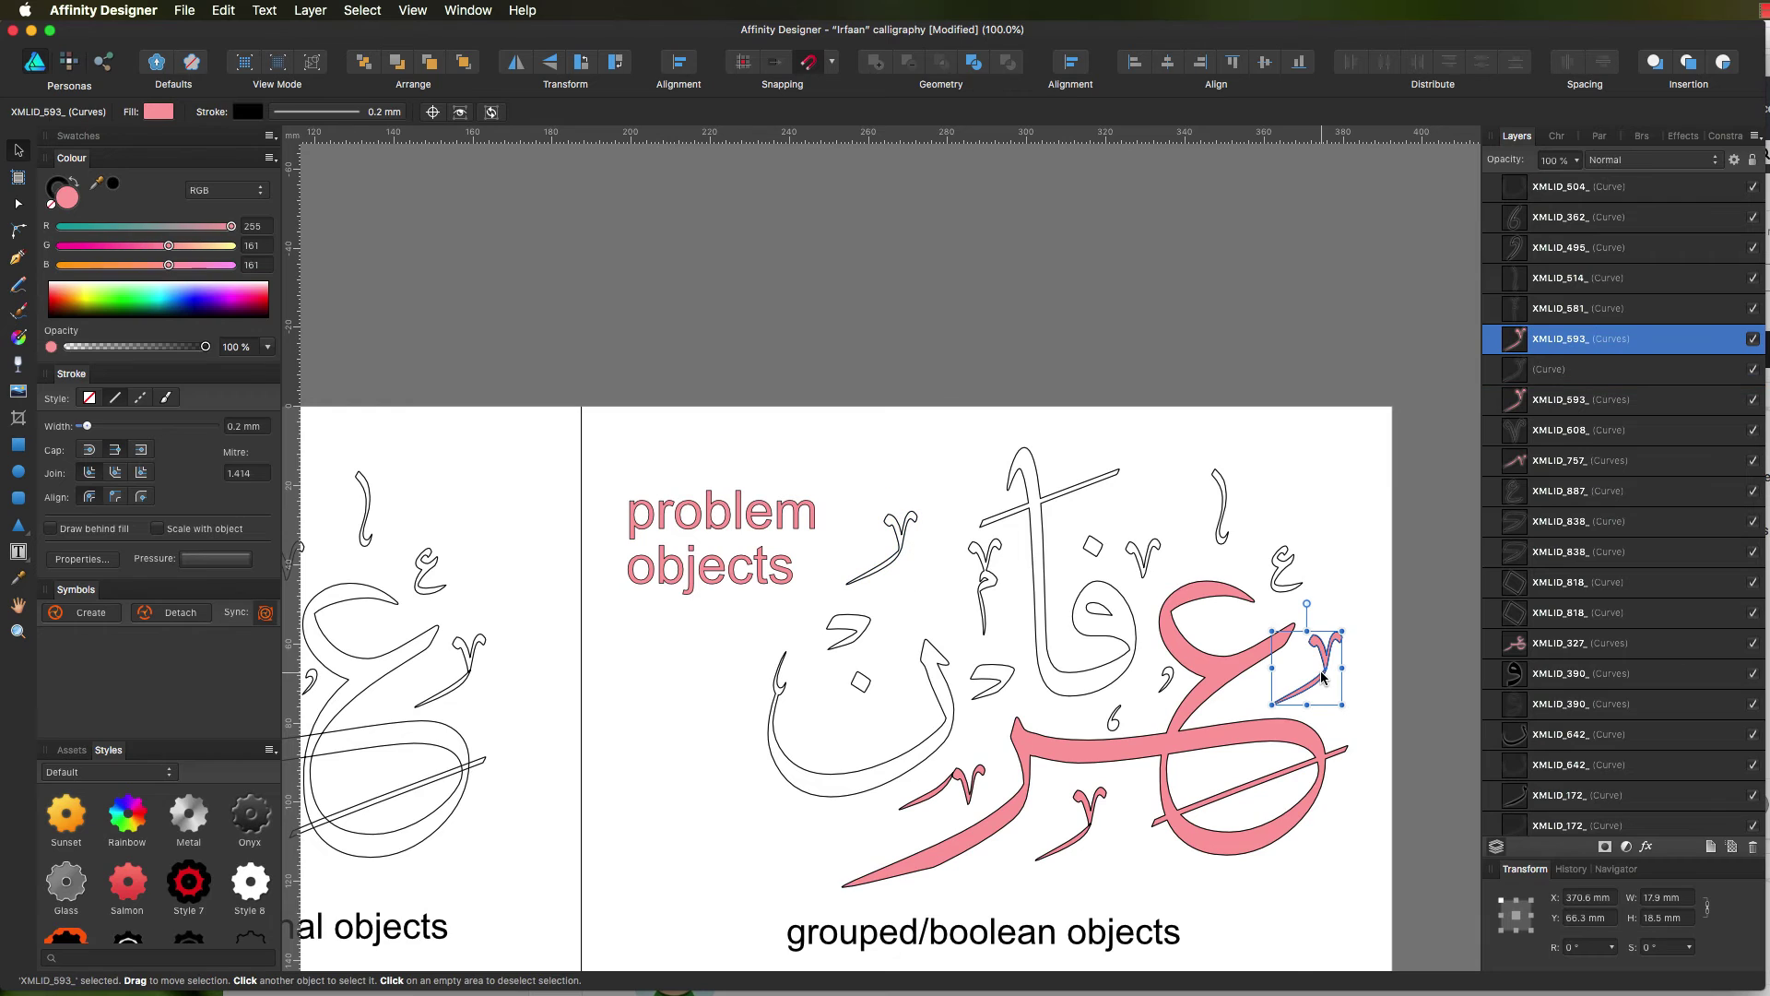
{"action": "key", "text": "super+4"}
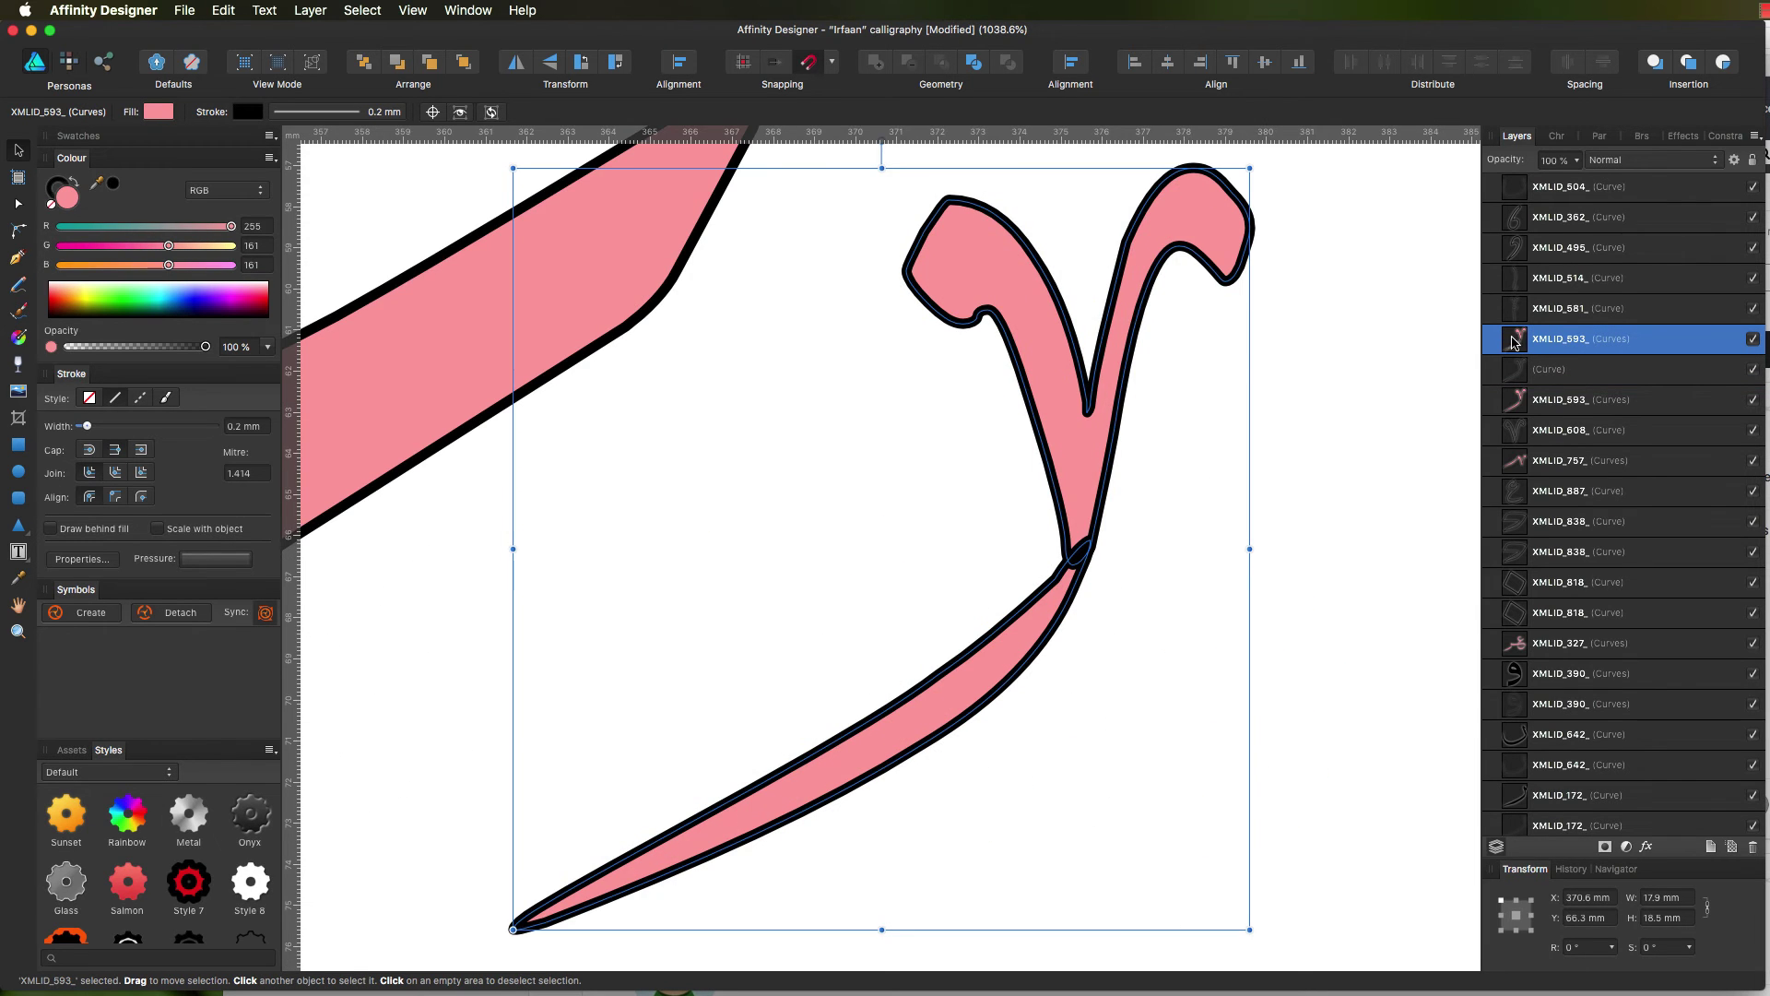
{"action": "left_click", "coordinate": [974, 61]}
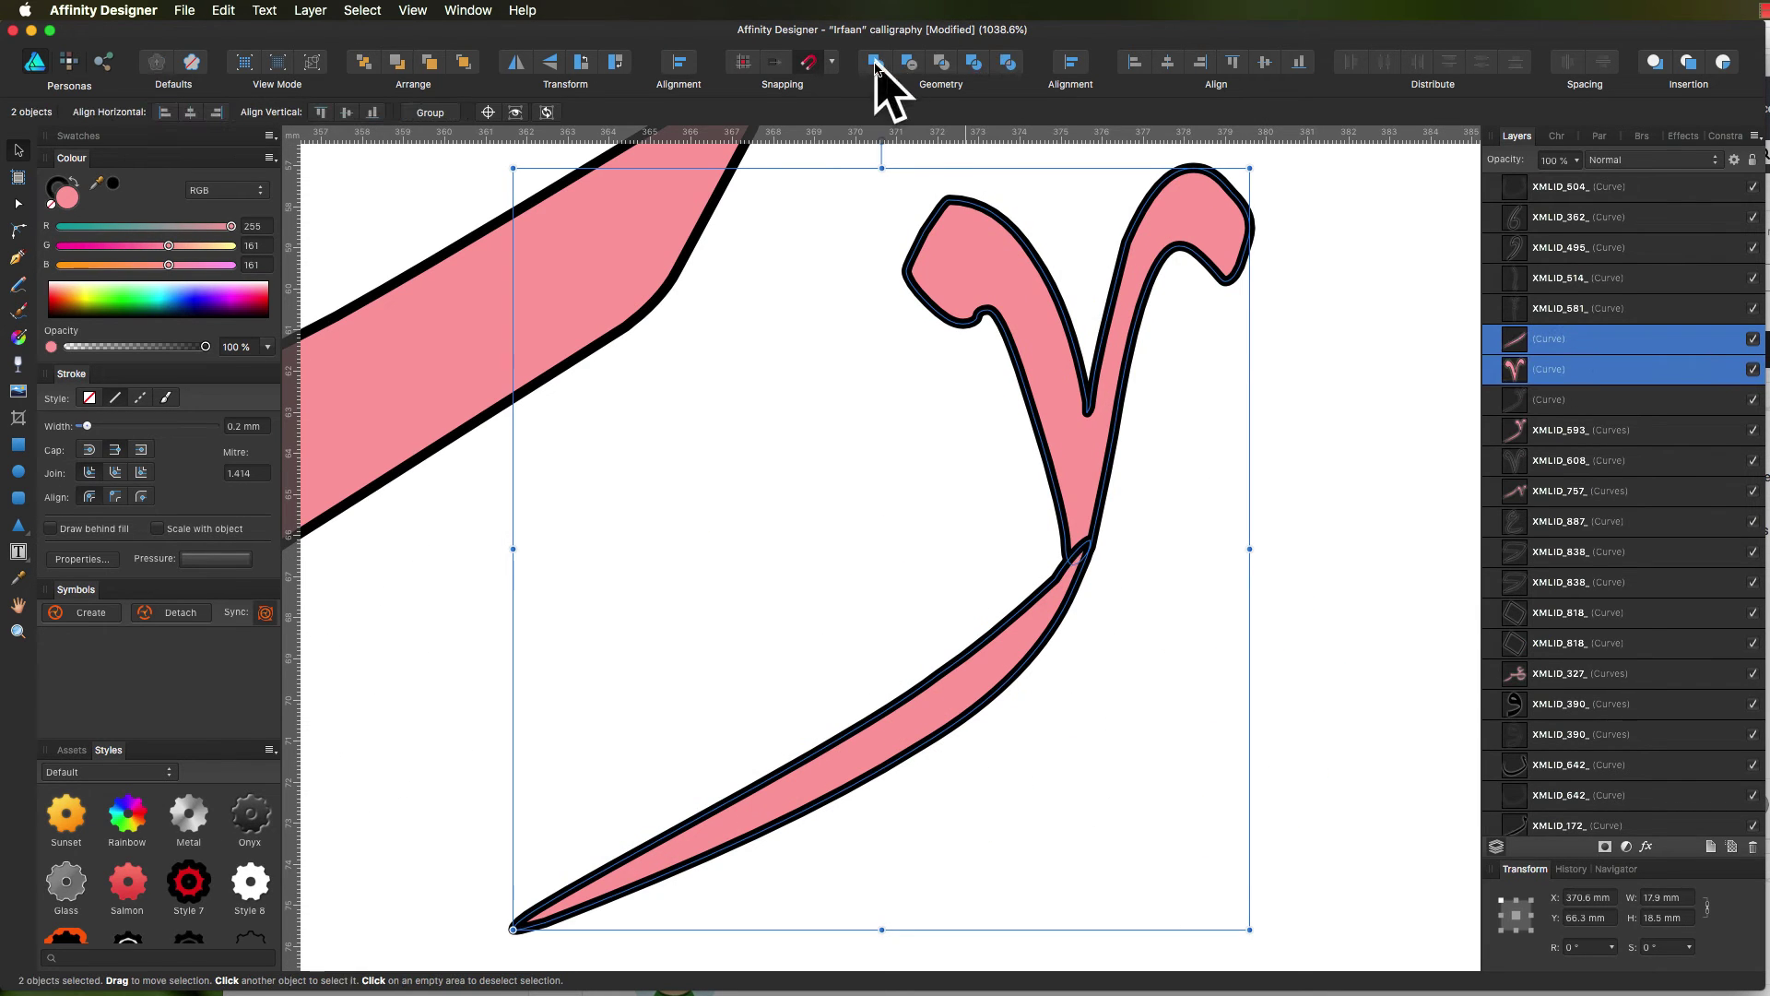
{"action": "left_click", "coordinate": [886, 72]}
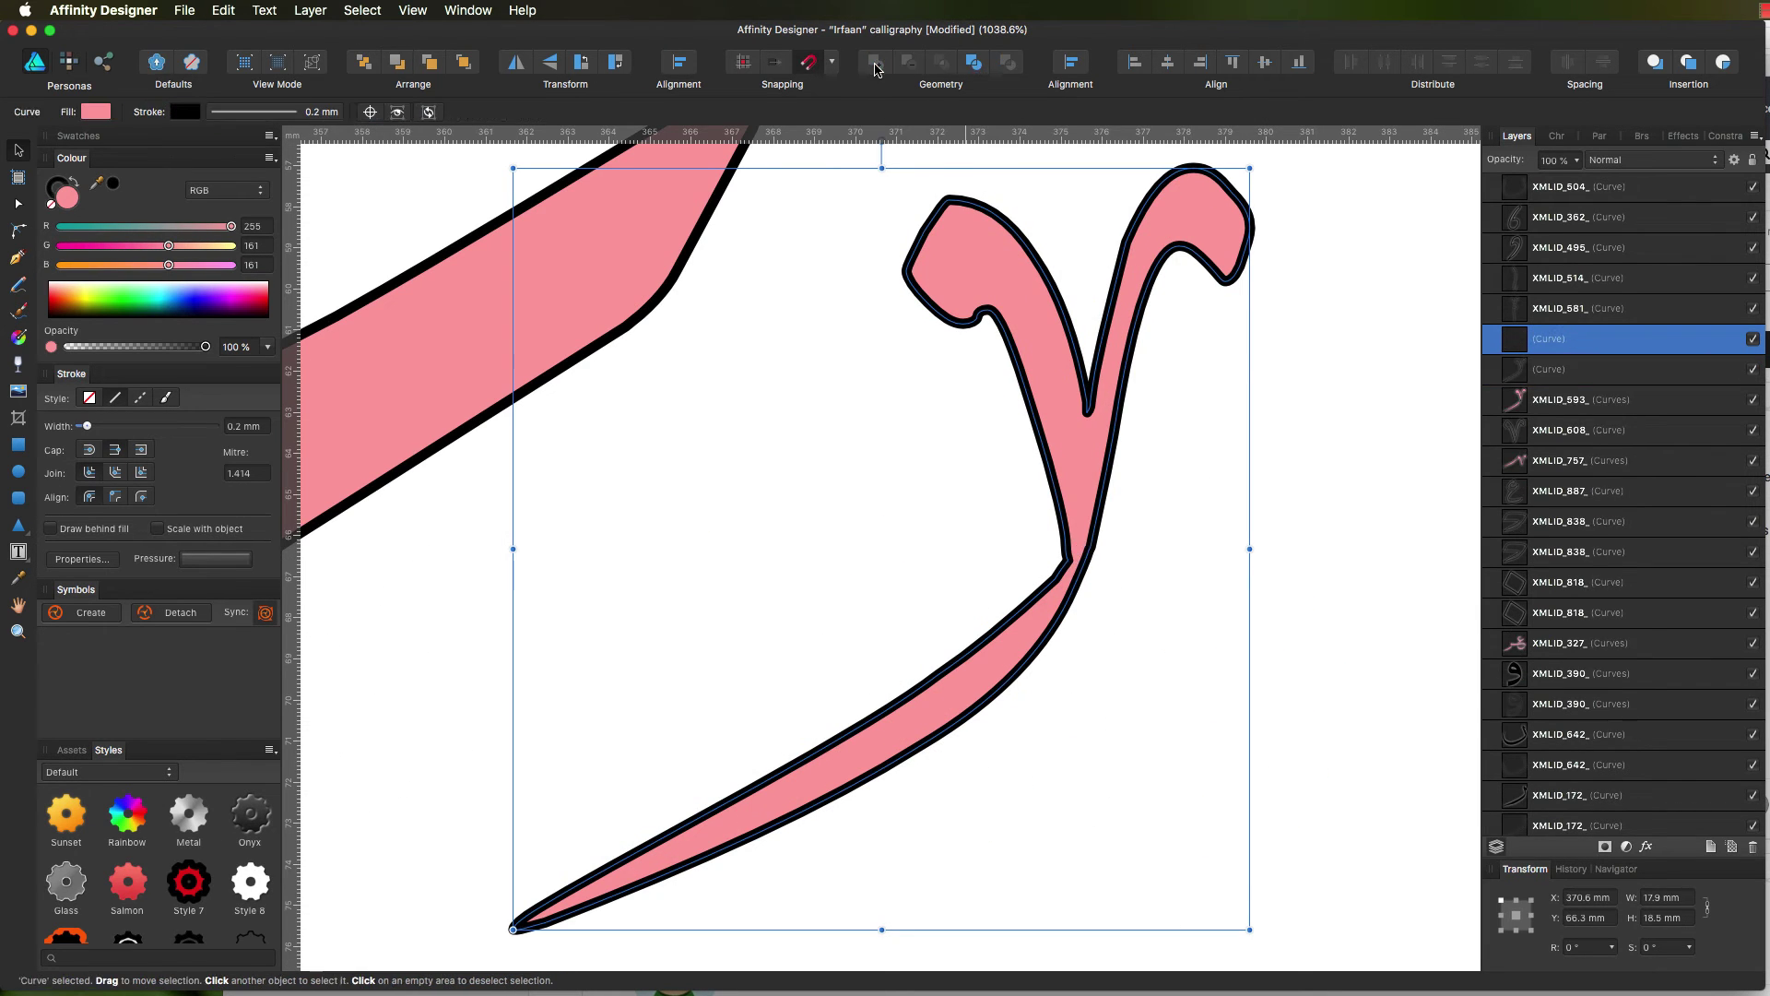
- Merge the other XMLID_593_ stroke into one curve the same way and view the whole artwork
{"action": "left_click", "coordinate": [1517, 404]}
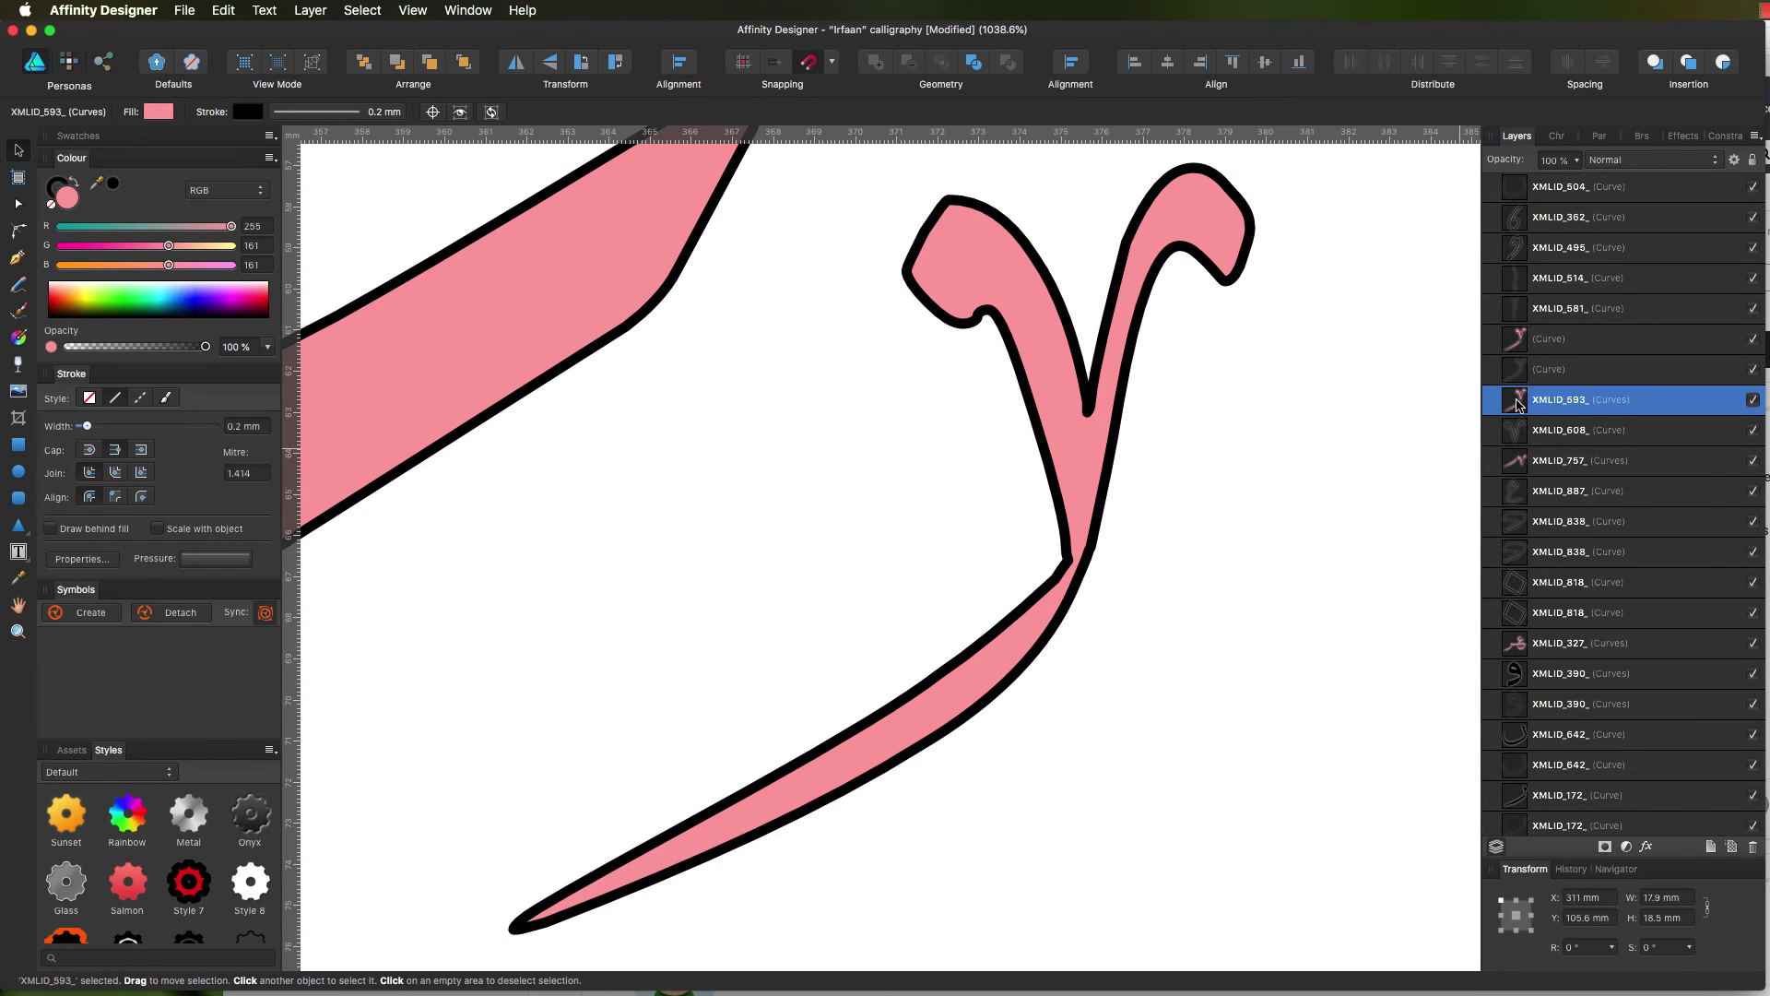
{"action": "left_click", "coordinate": [875, 65]}
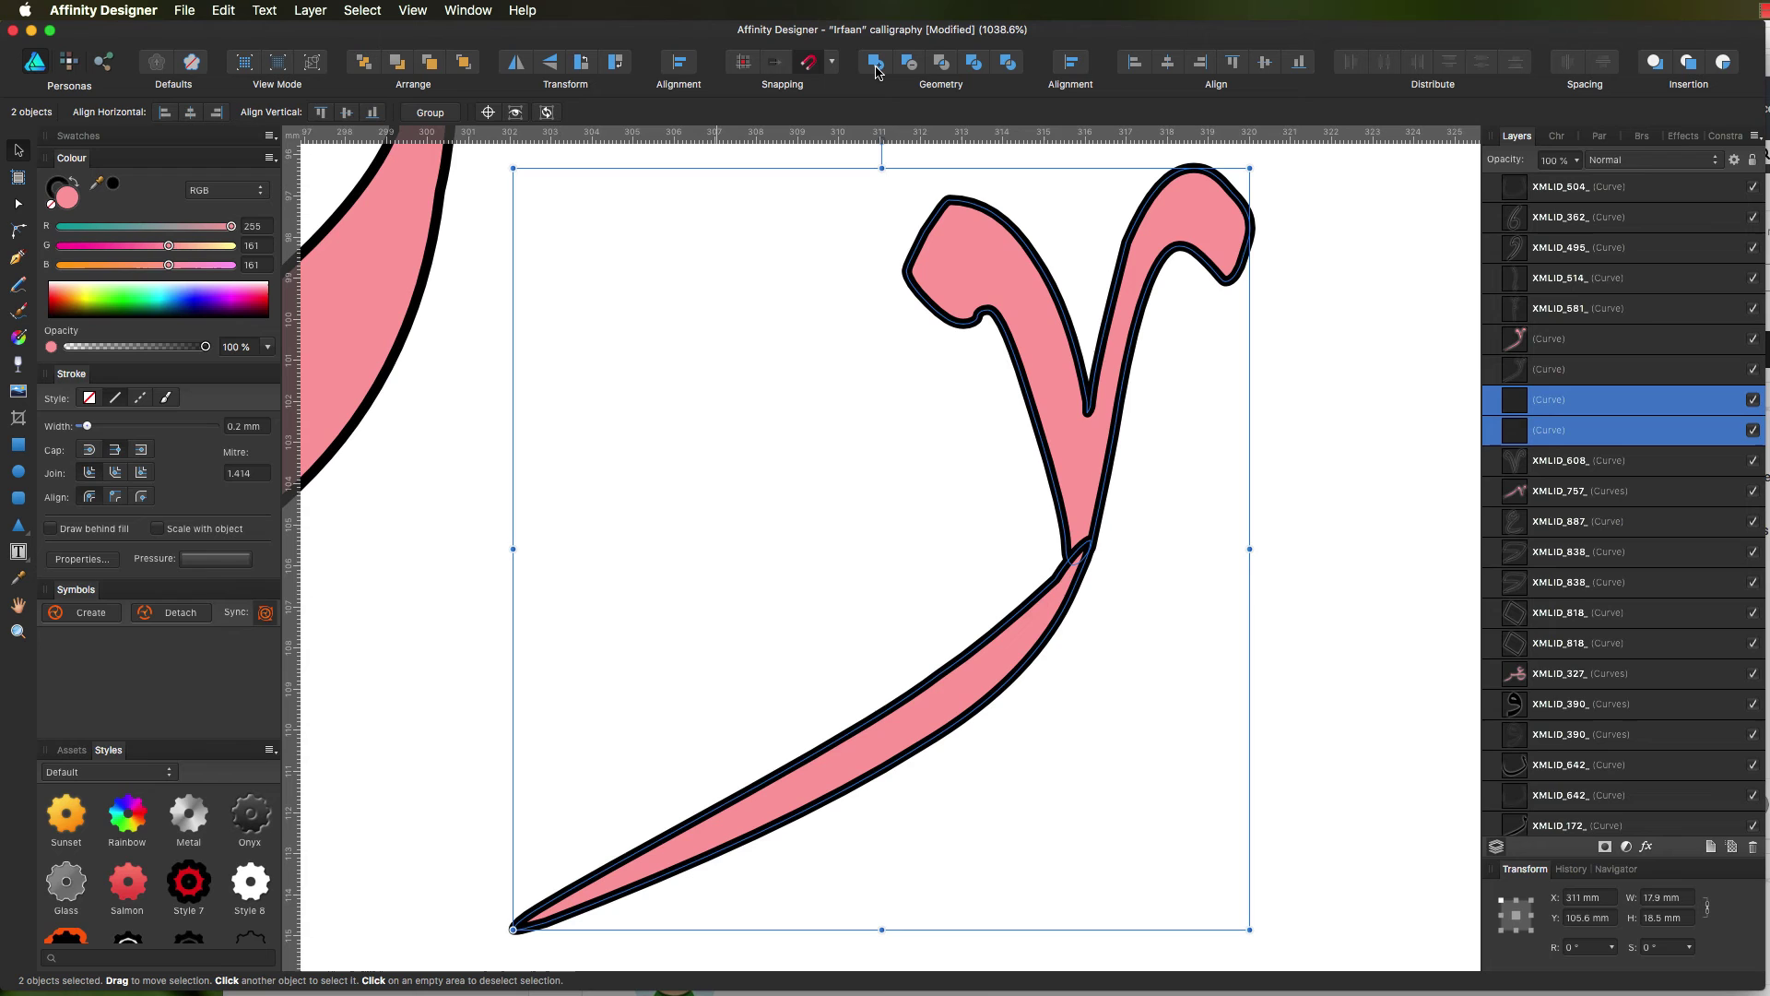
{"action": "left_click", "coordinate": [876, 66]}
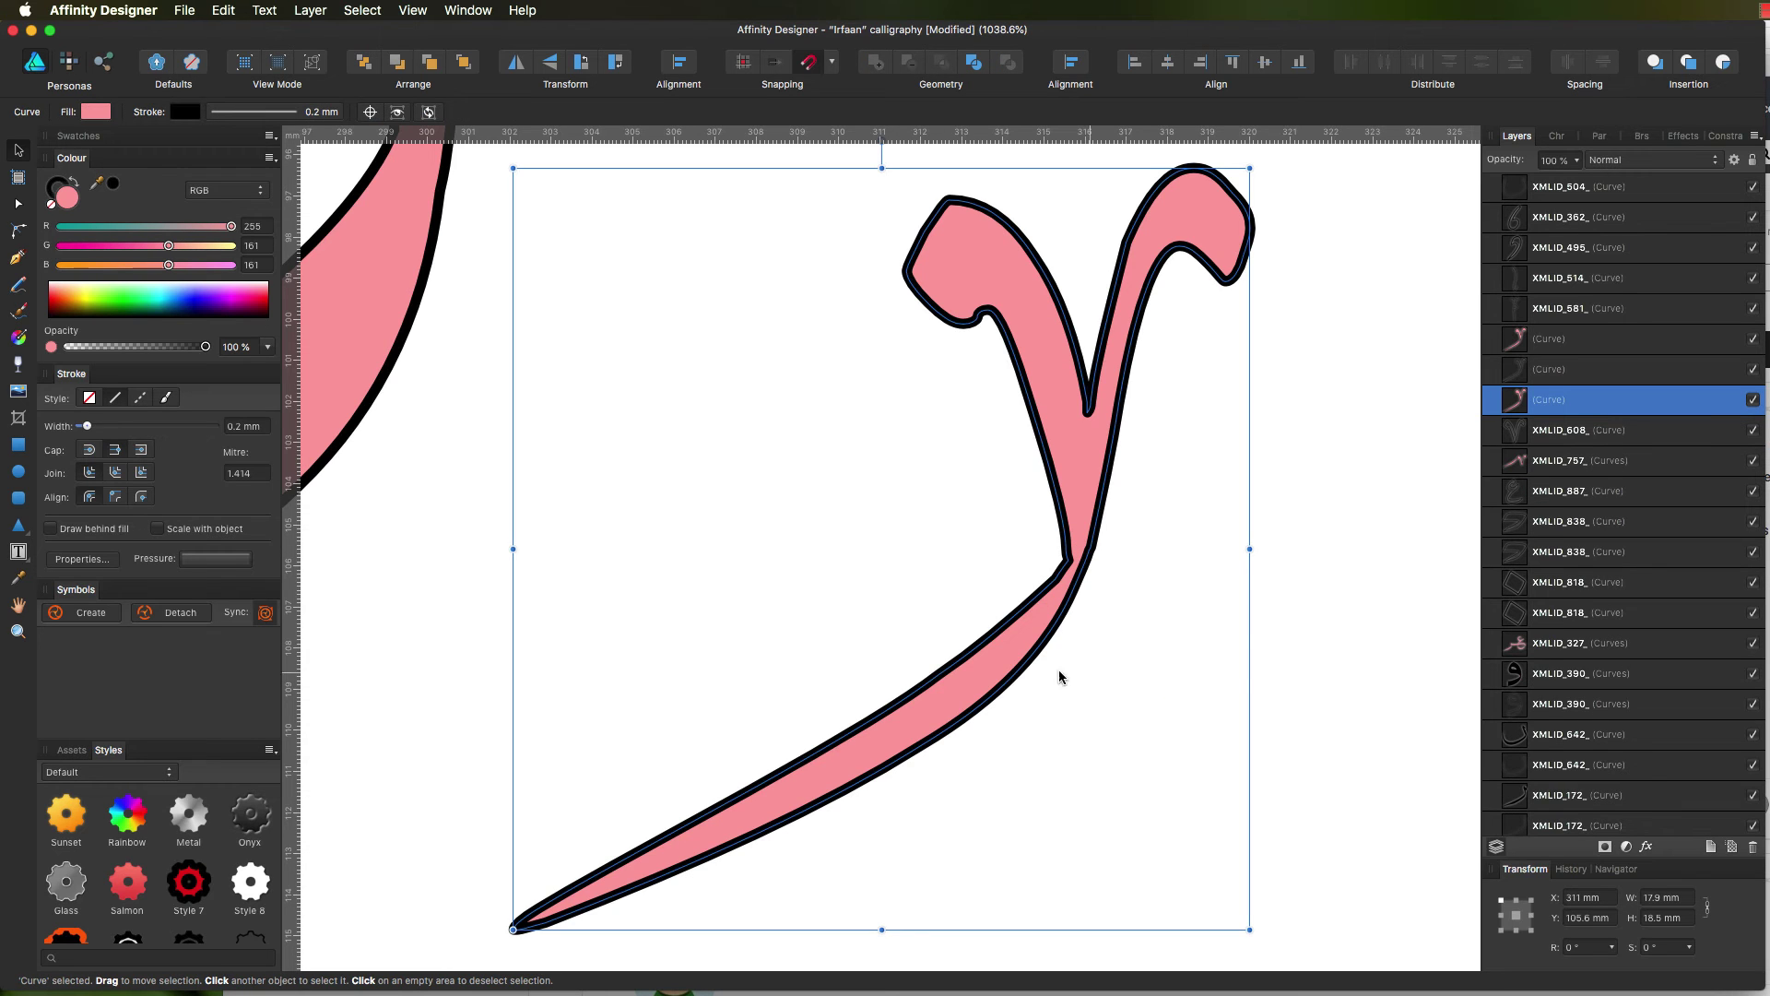
{"action": "double_click", "coordinate": [17, 633]}
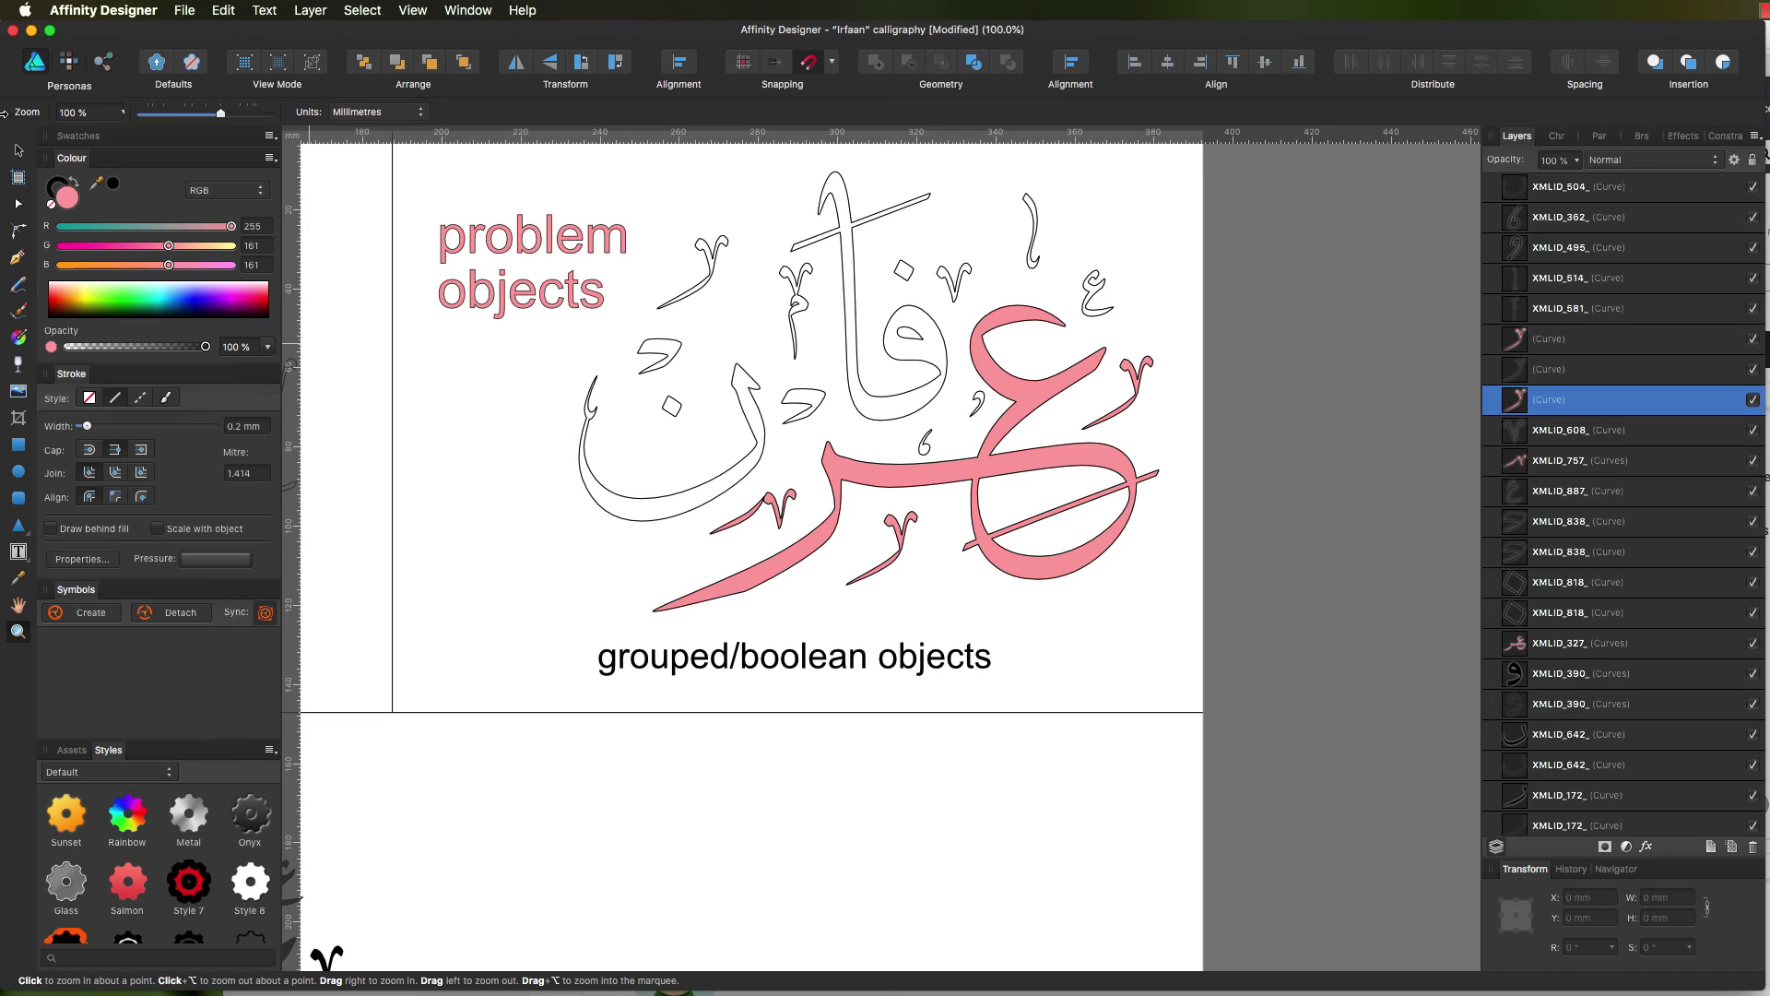
- Select the pink XMLID_757_ stroke, zoom to it, and merge it into one curve with Geometry > Add
{"action": "left_click", "coordinate": [18, 150]}
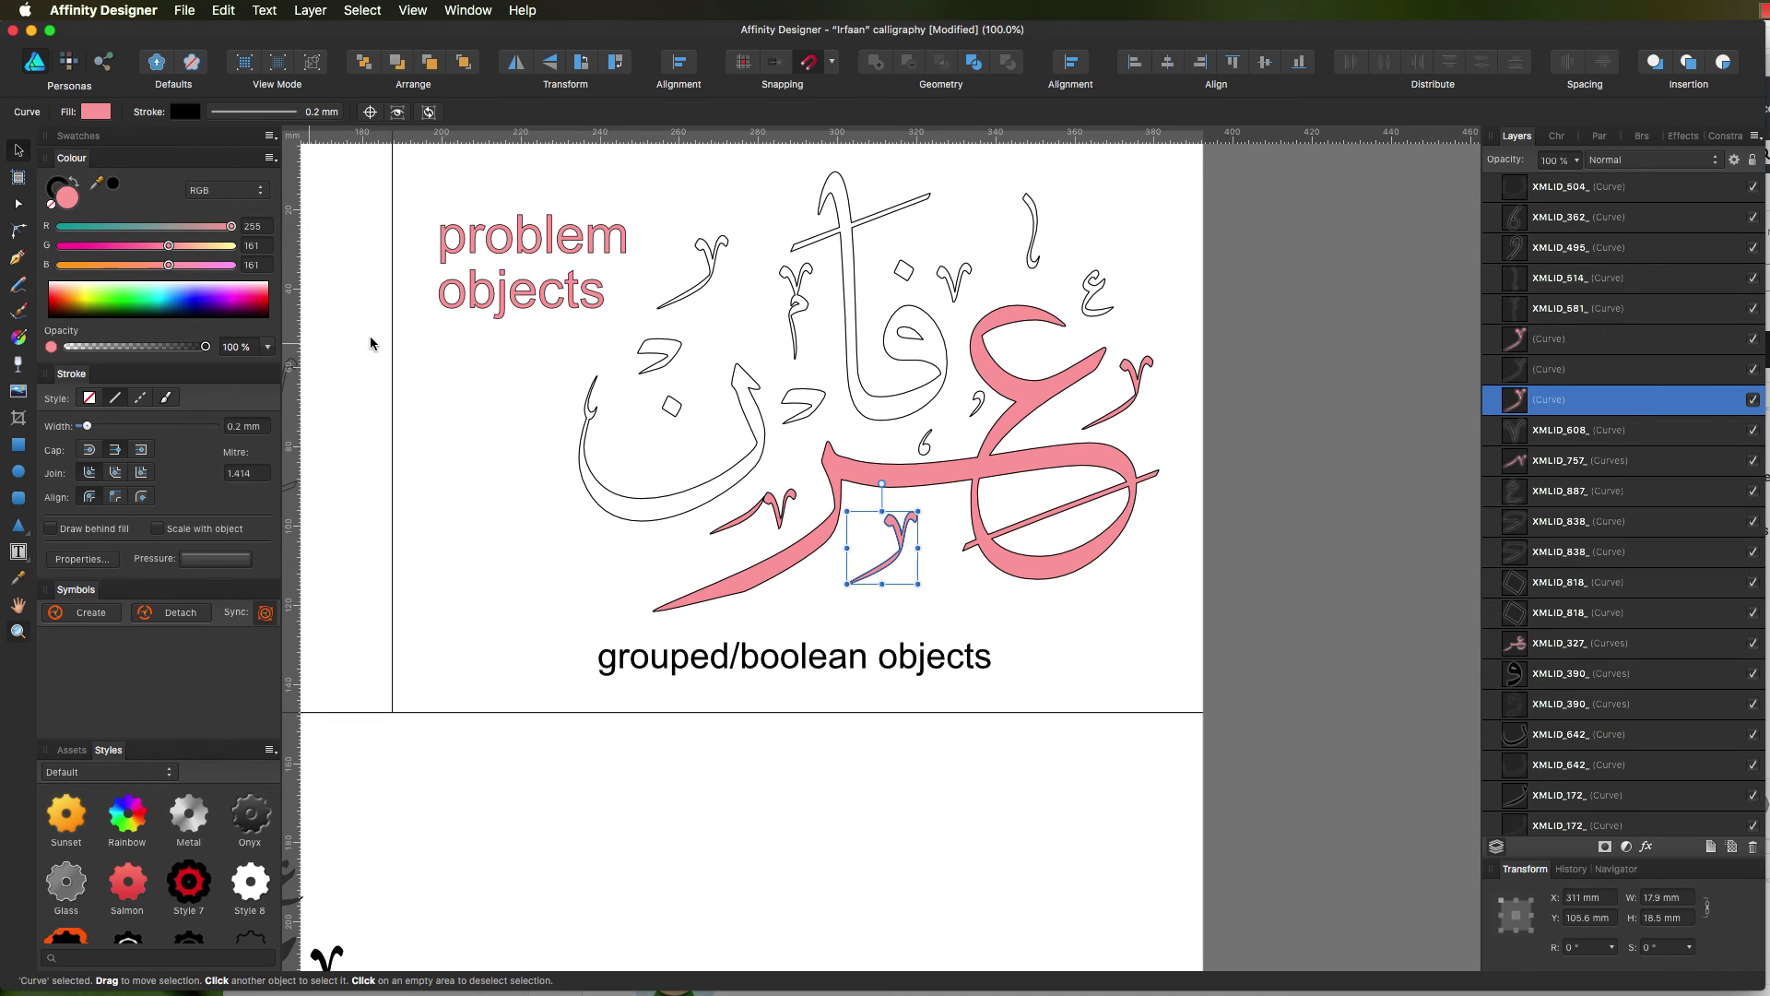
{"action": "left_click", "coordinate": [767, 507]}
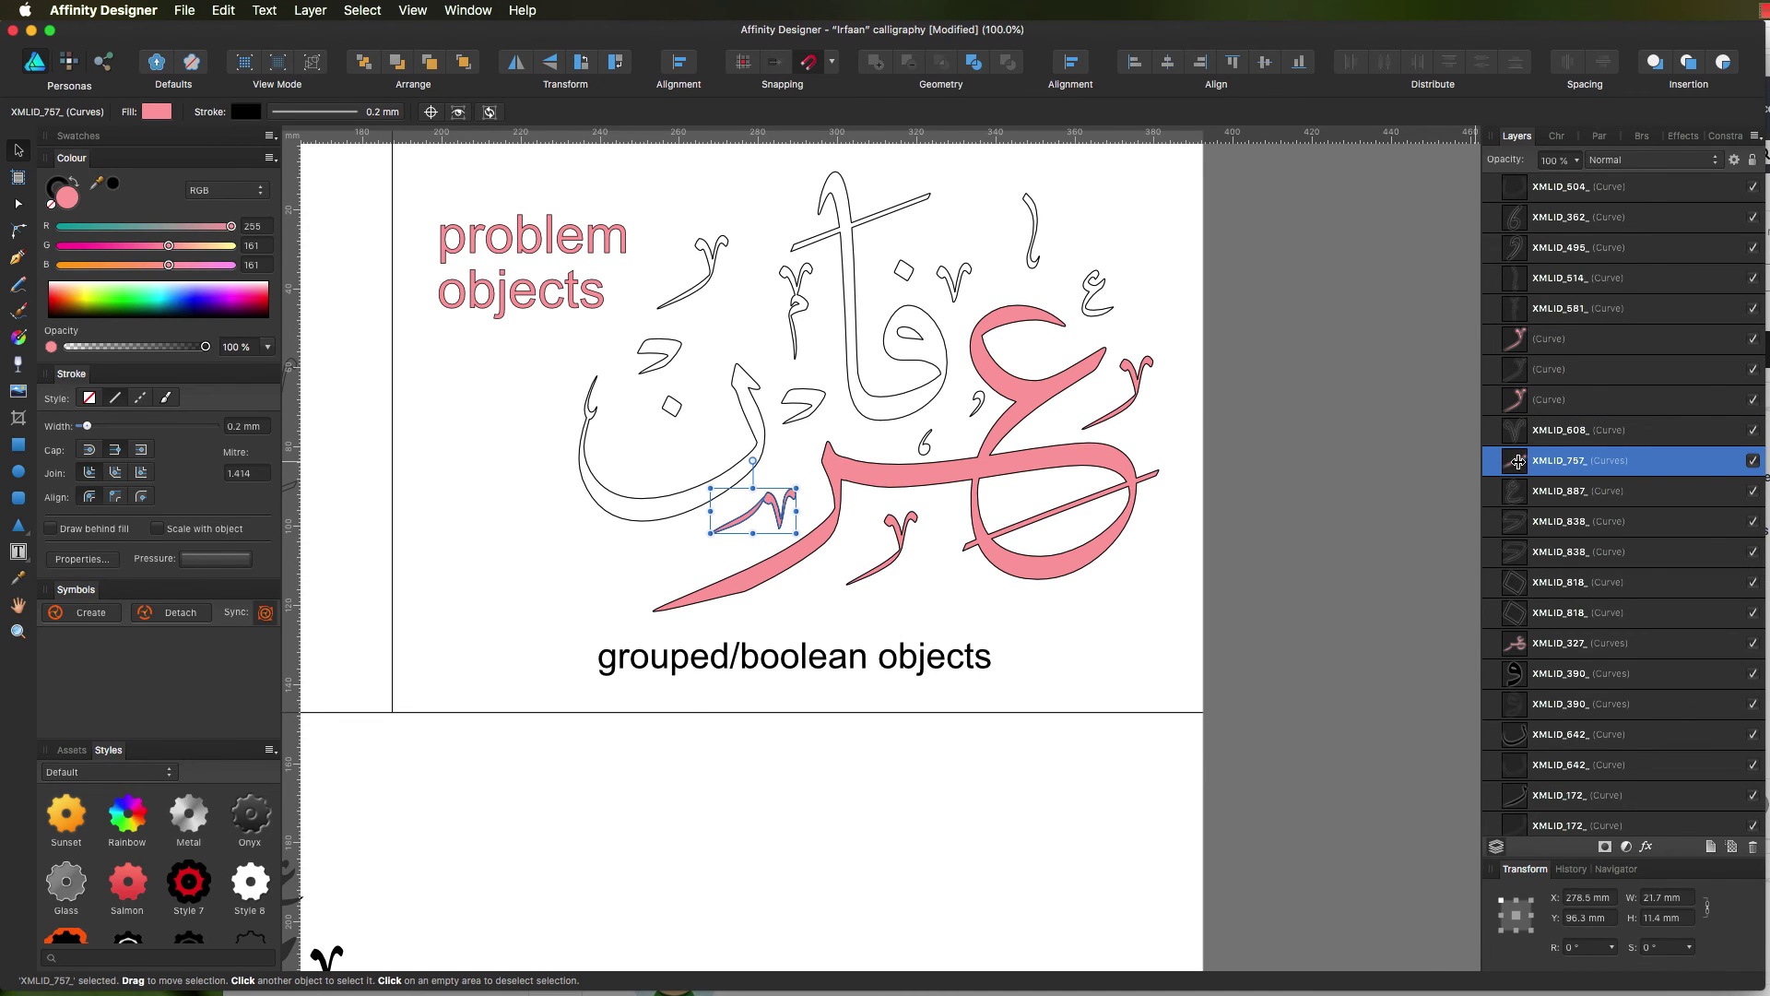
{"action": "key", "text": "super+alt+0"}
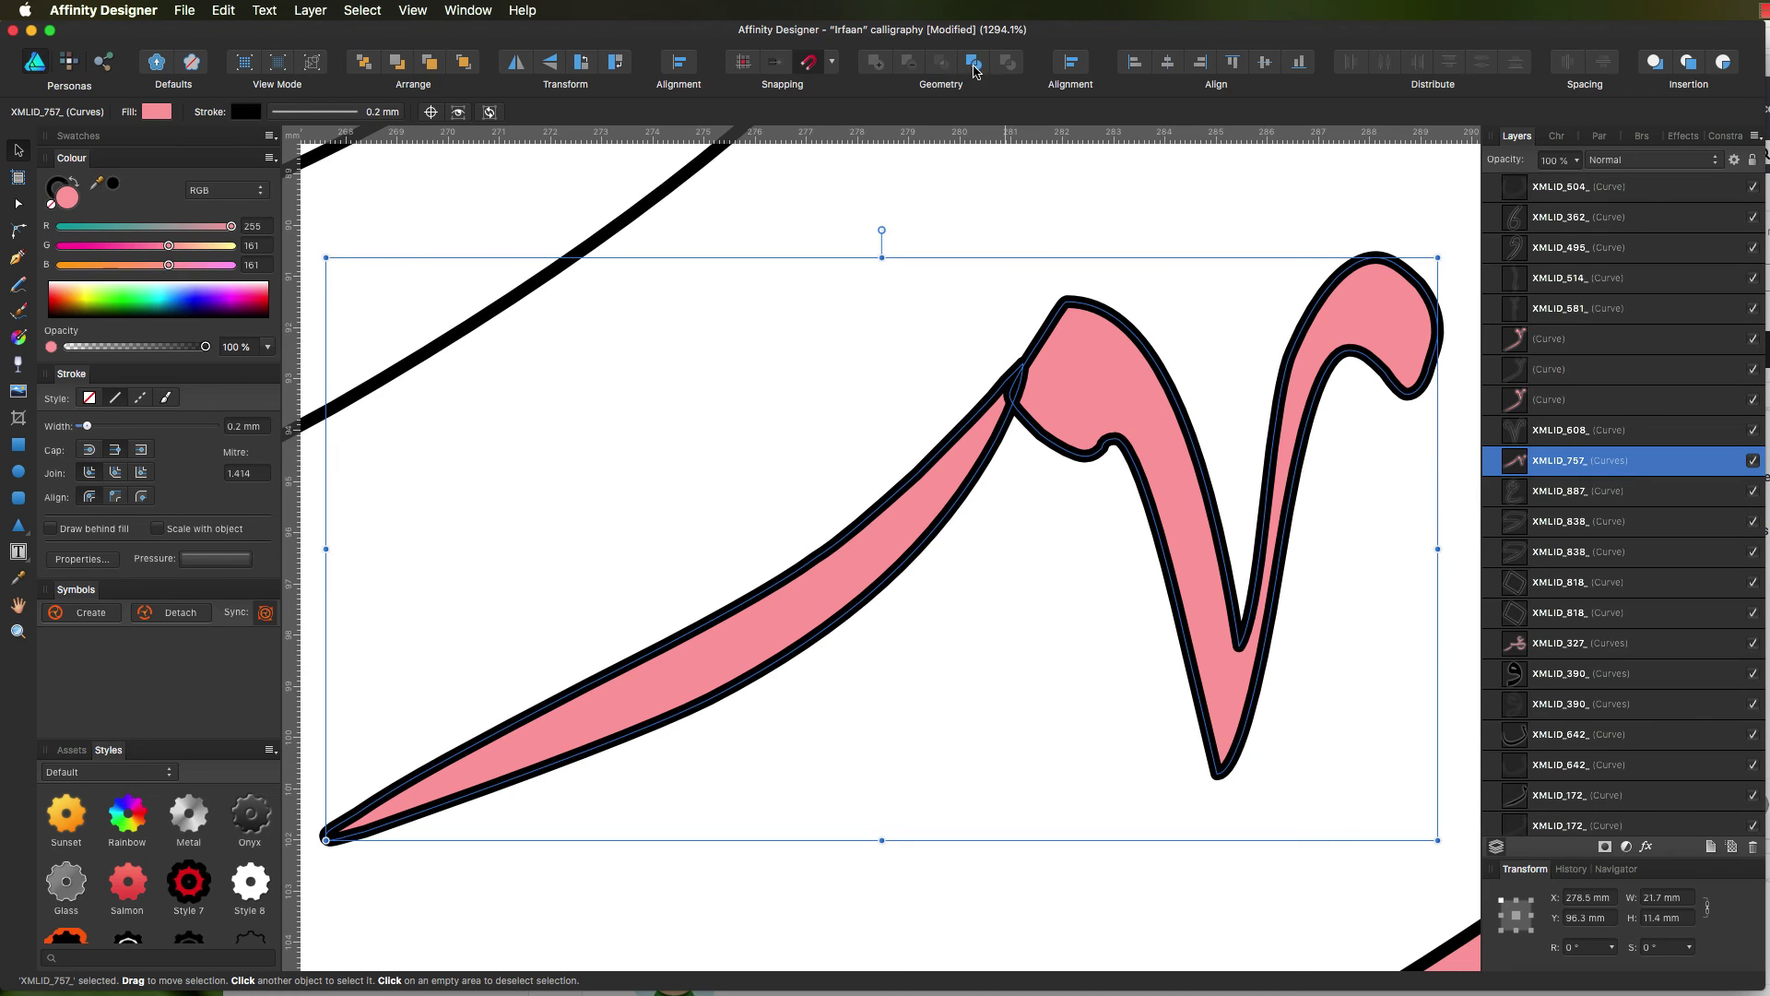
{"action": "left_click", "coordinate": [876, 62]}
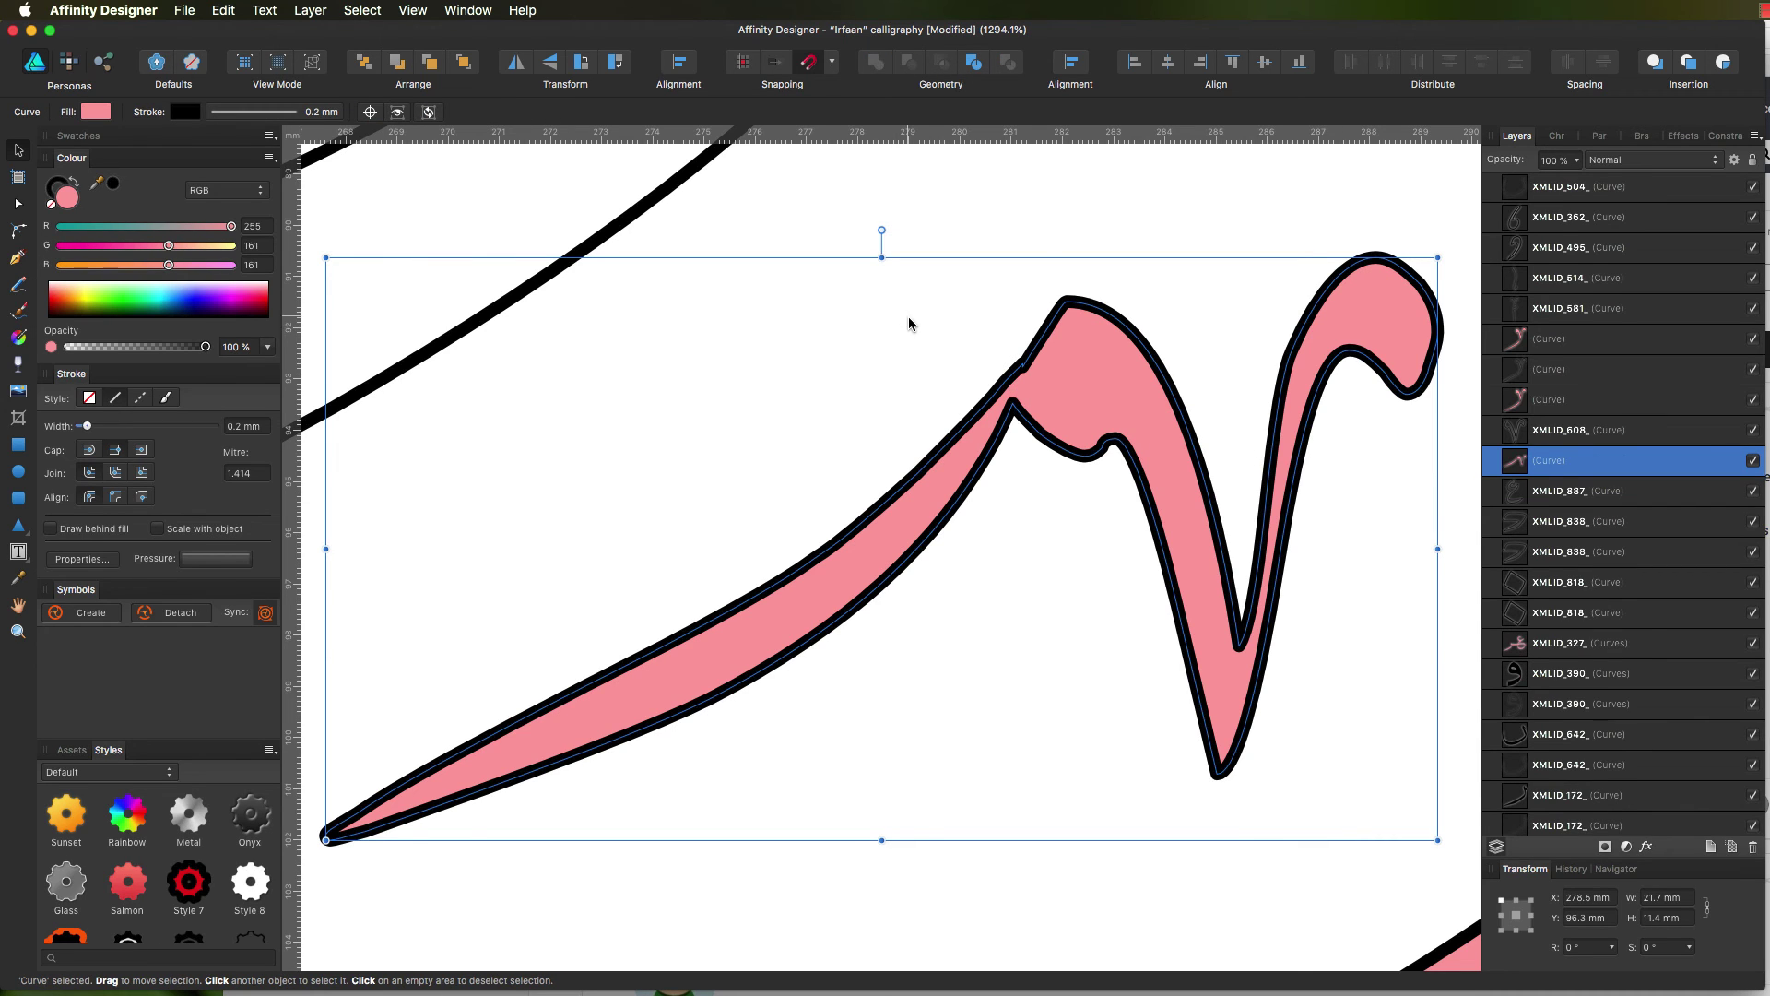
{"action": "left_click", "coordinate": [18, 205]}
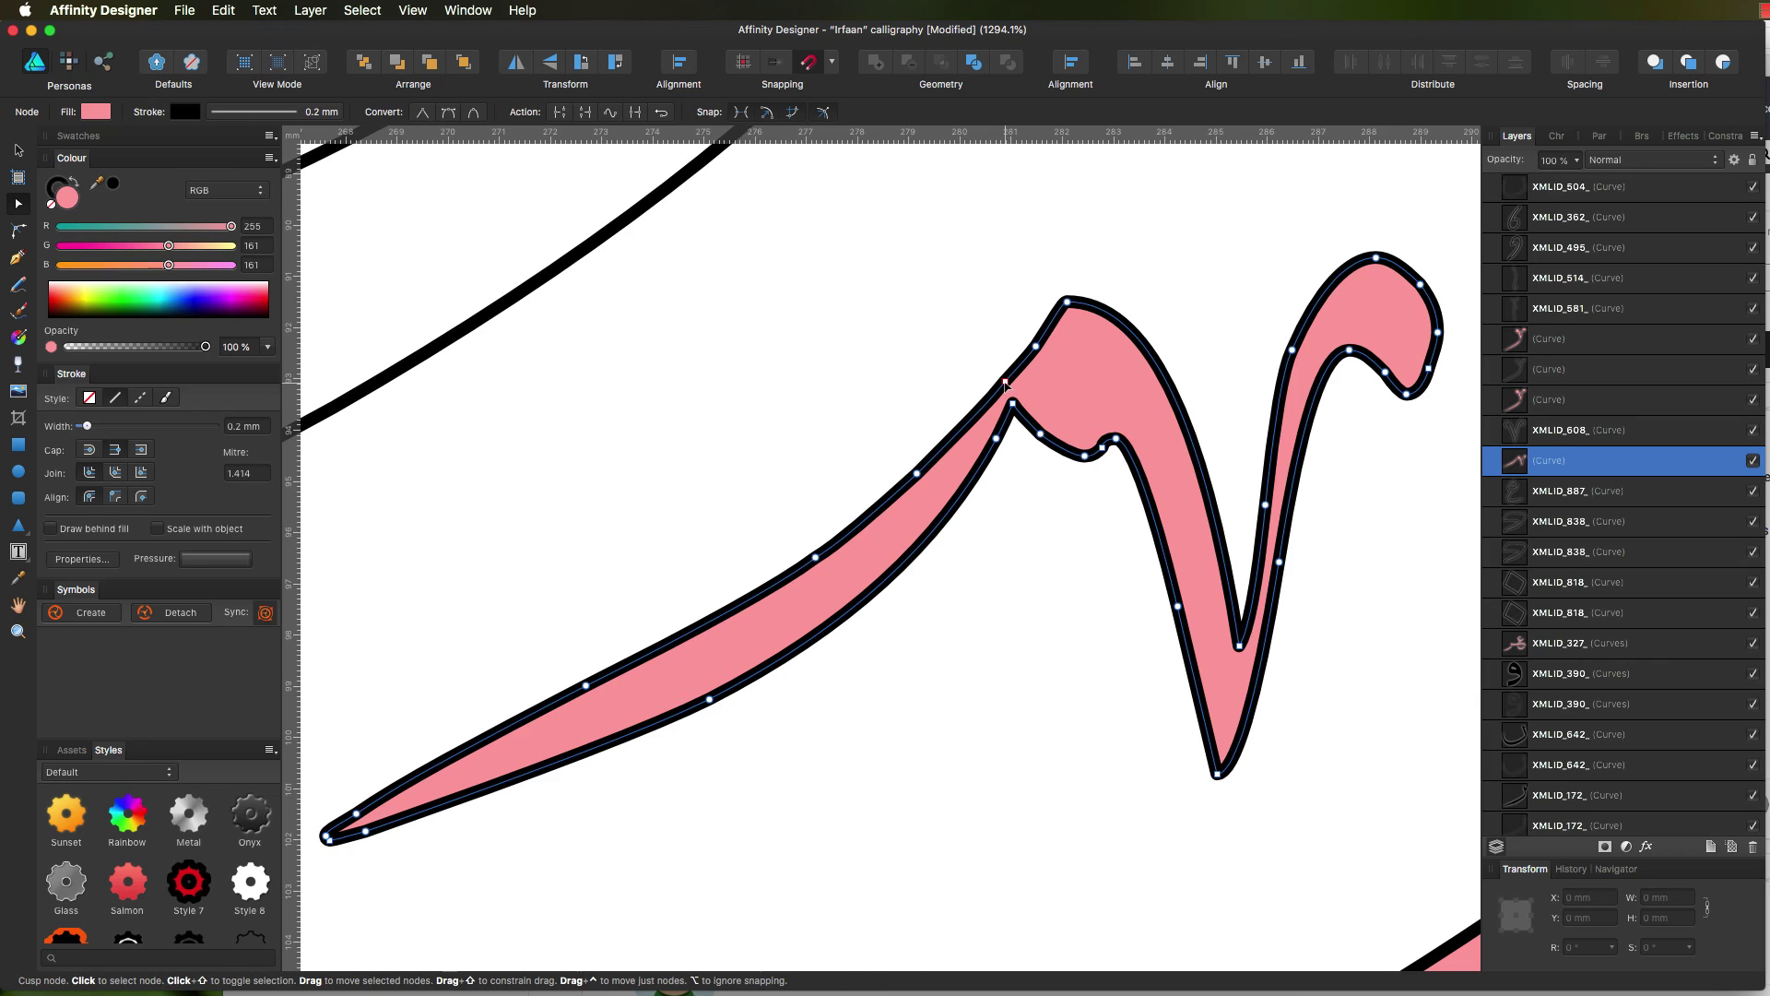
- Pull a Bézier handle from the junction cusp node to smooth the tail-to-hook seam
{"action": "left_click_drag", "start_coordinate": [1005, 383], "coordinate": [984, 412]}
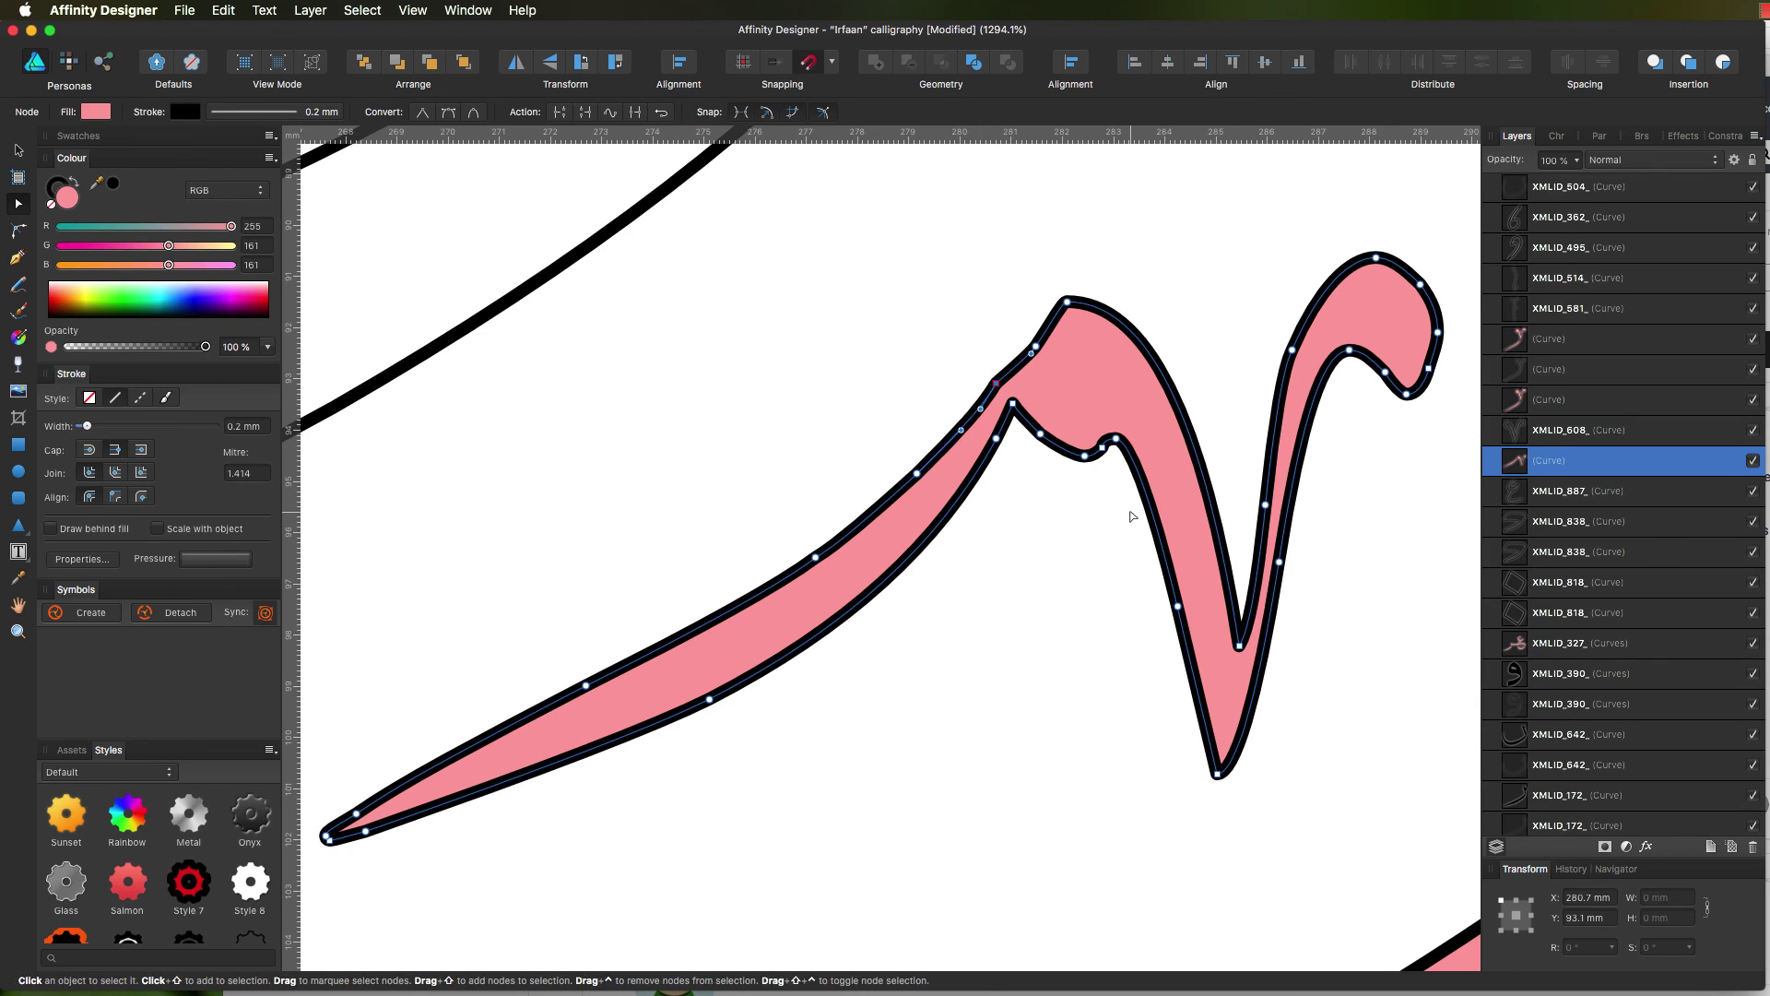